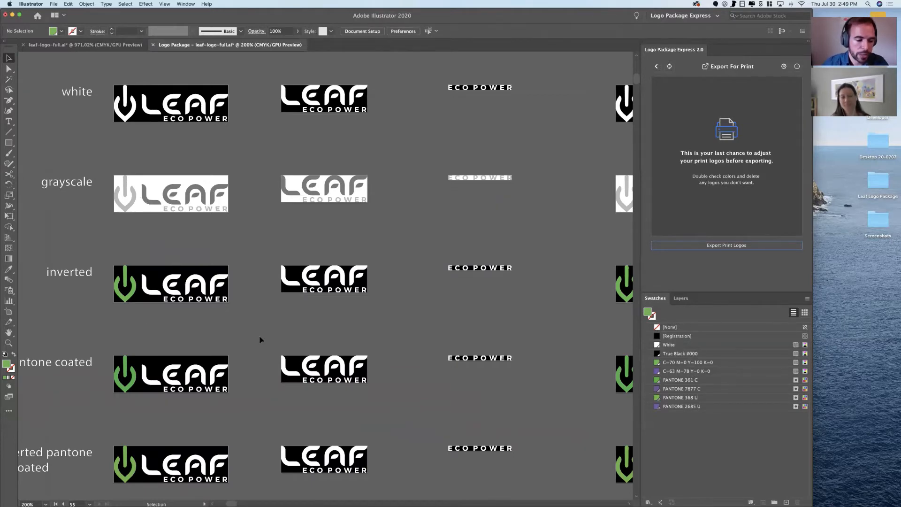
# - Move the pantone coated logo with tagline on top of the full color logo with tagline to compare their colors
pyautogui.scroll(-5, 260, 339)
pyautogui.scroll(-3, 260, 338)
pyautogui.hscroll(-1, 259, 339)
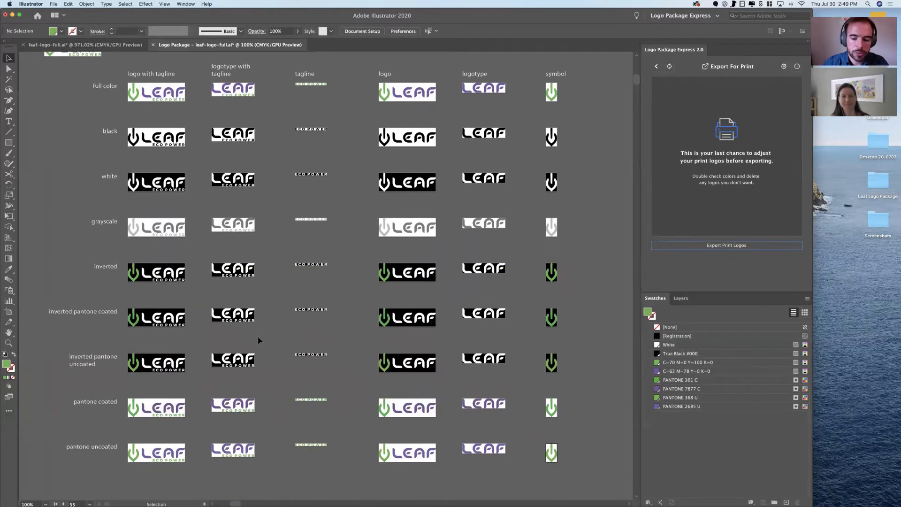
pyautogui.hscroll(-1, 258, 339)
pyautogui.scroll(1, 258, 340)
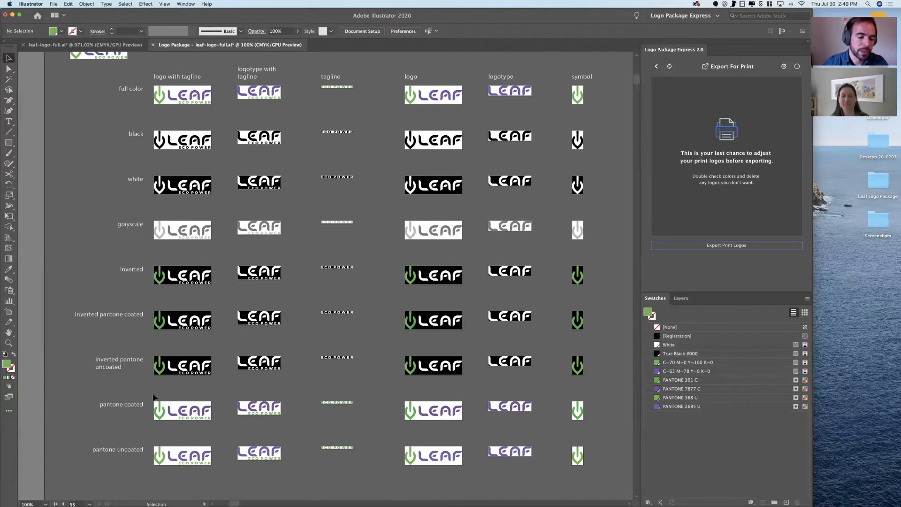
pyautogui.scroll(1, 151, 399)
pyautogui.hscroll(-1, 151, 399)
pyautogui.hscroll(-2, 160, 399)
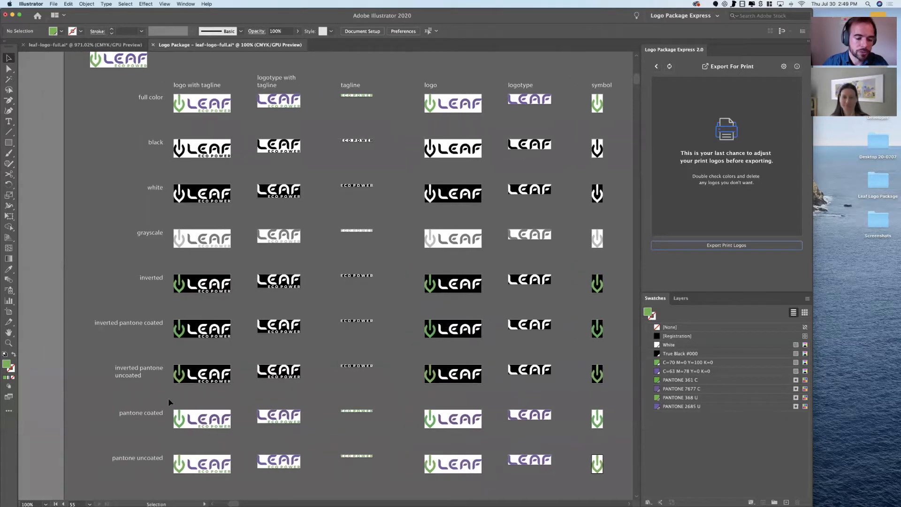
pyautogui.click(221, 421)
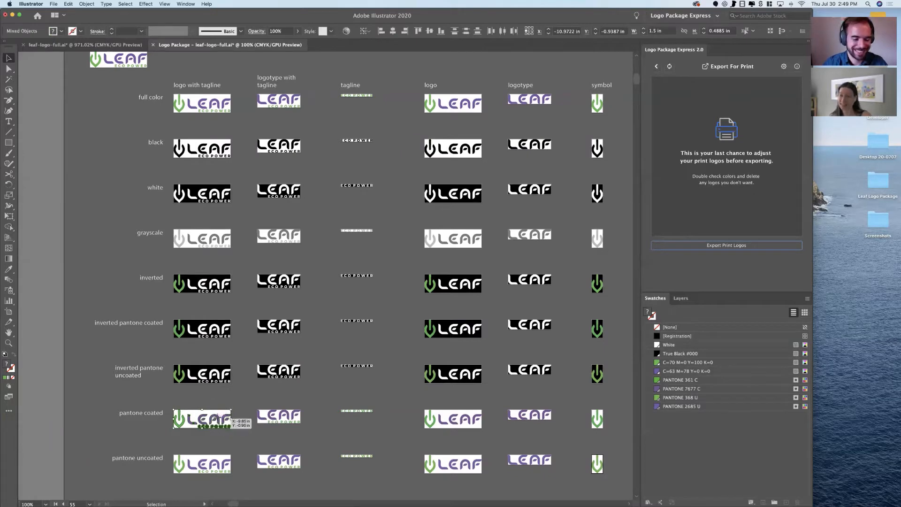
pyautogui.moveTo(219, 417); pyautogui.dragTo(208, 111)
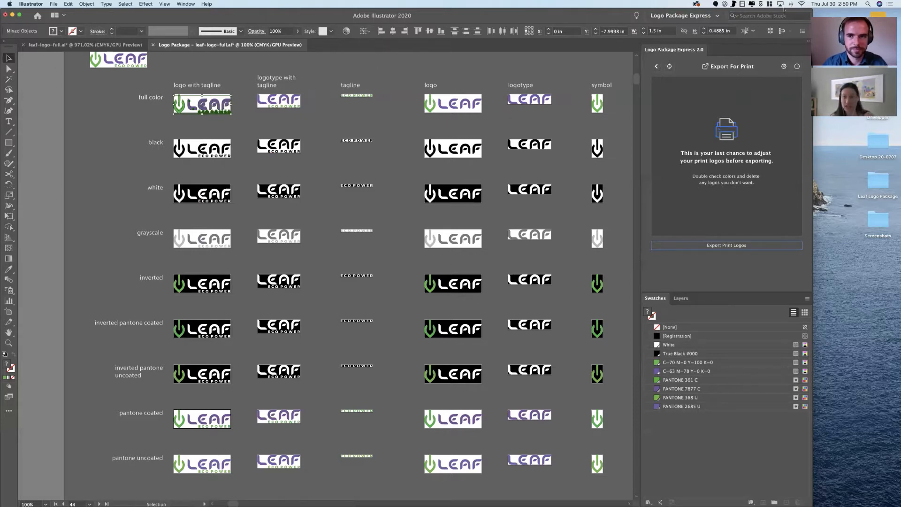
pyautogui.click(725, 5)
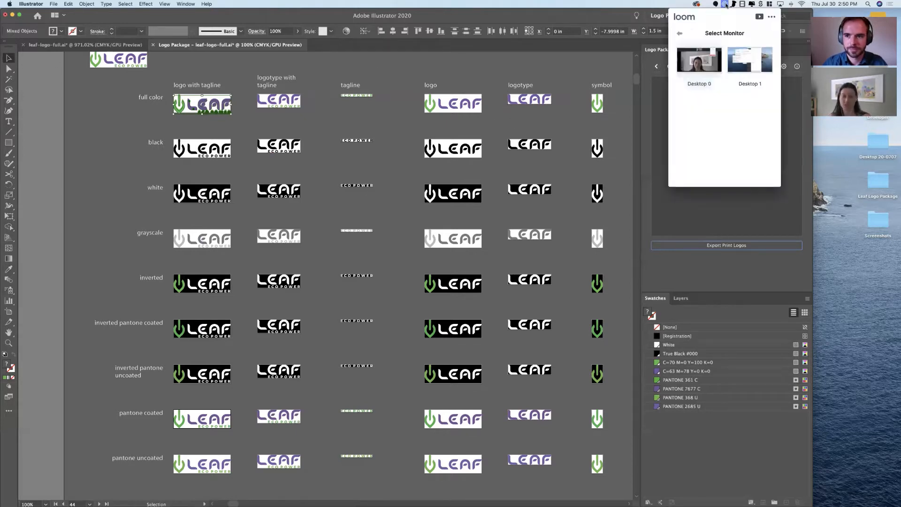
pyautogui.click(723, 164)
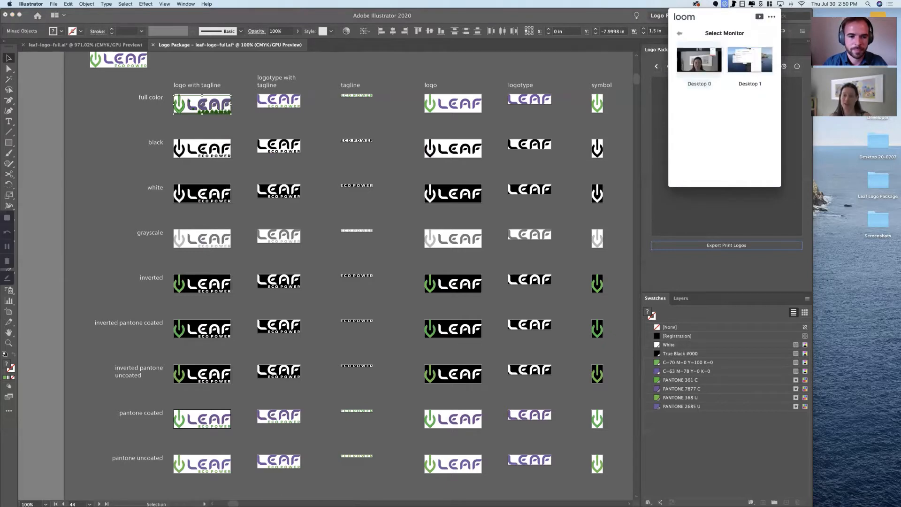
pyautogui.click(725, 5)
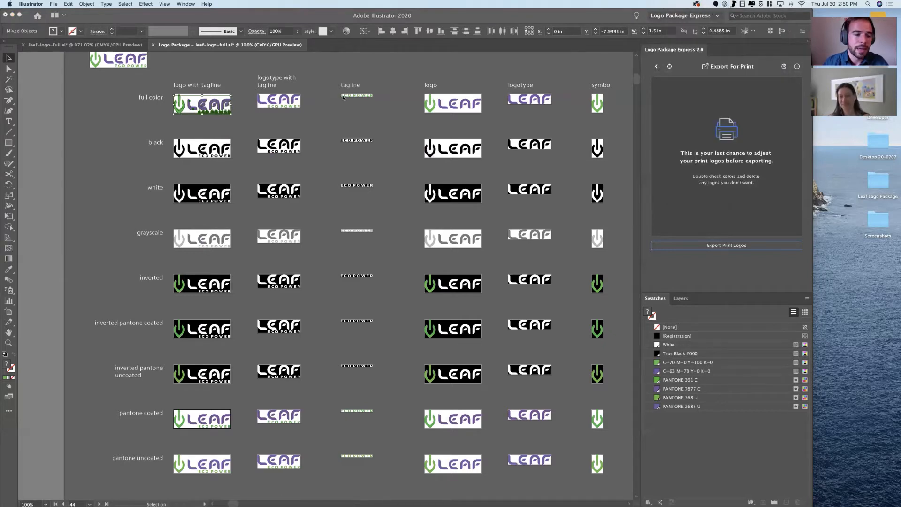
# - Deselect the overlapping logos and compare the pantone coated green and purple with the full color versions up close
pyautogui.scroll(3, 164, 97)
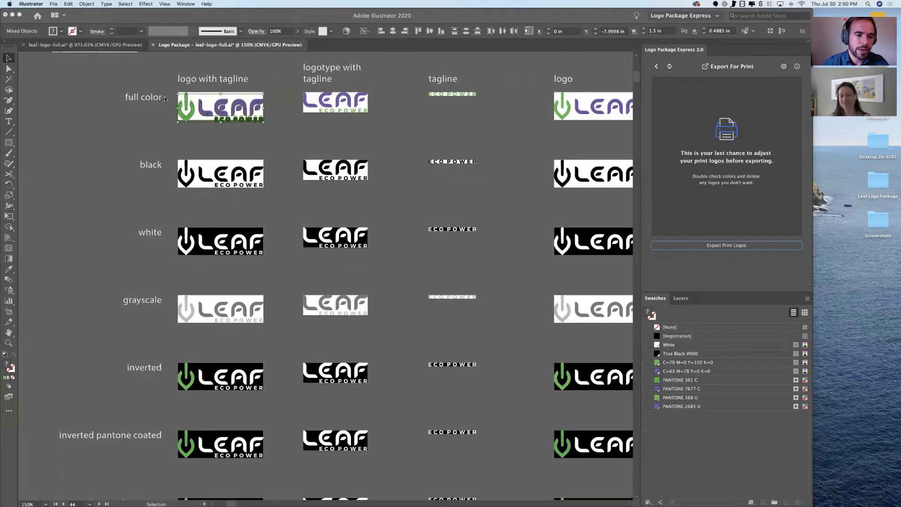
pyautogui.scroll(1, 181, 99)
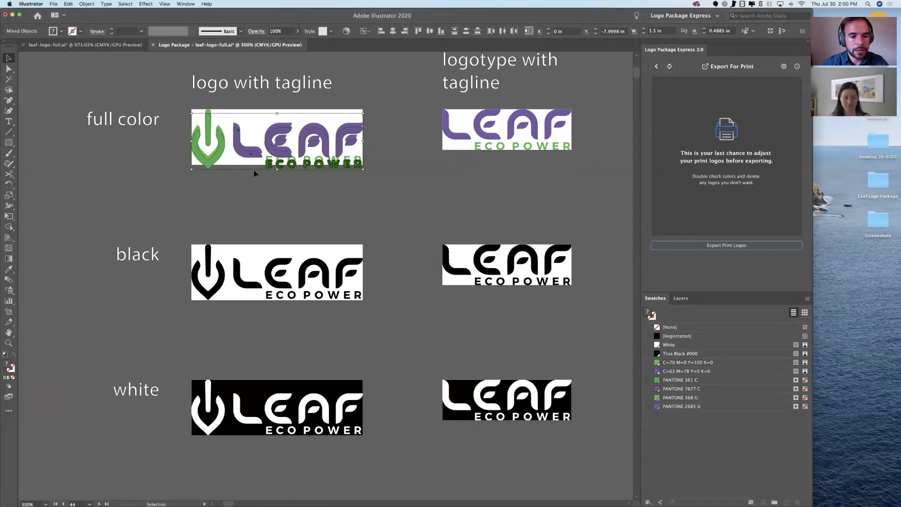
pyautogui.click(268, 193)
pyautogui.scroll(5, 207, 148)
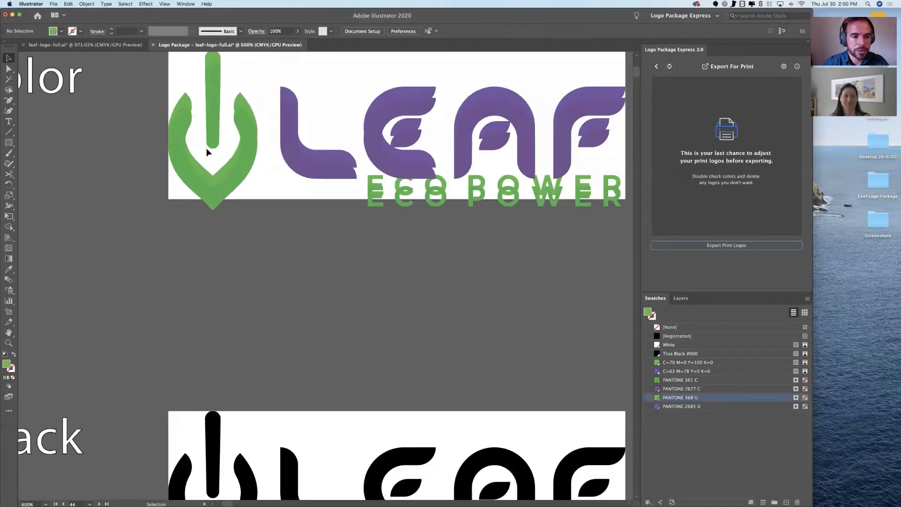
pyautogui.scroll(2, 207, 153)
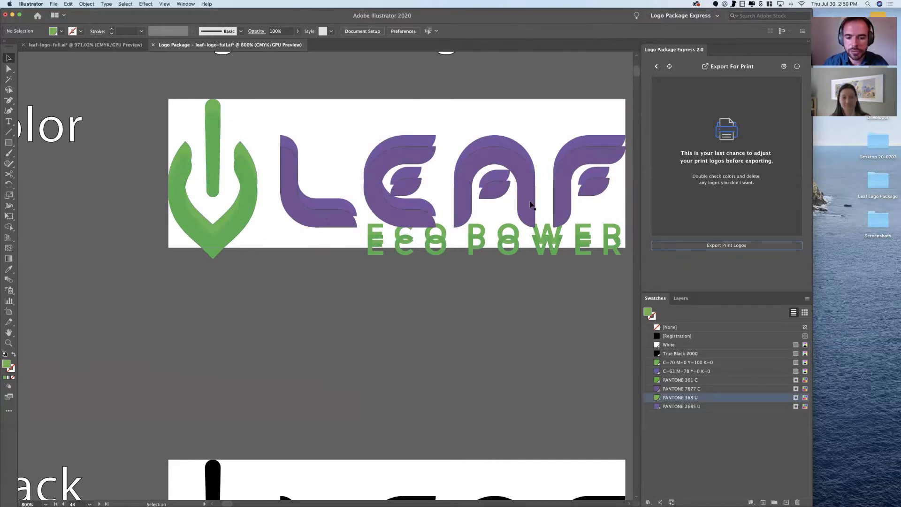
pyautogui.hscroll(1, 552, 215)
pyautogui.hscroll(2, 553, 214)
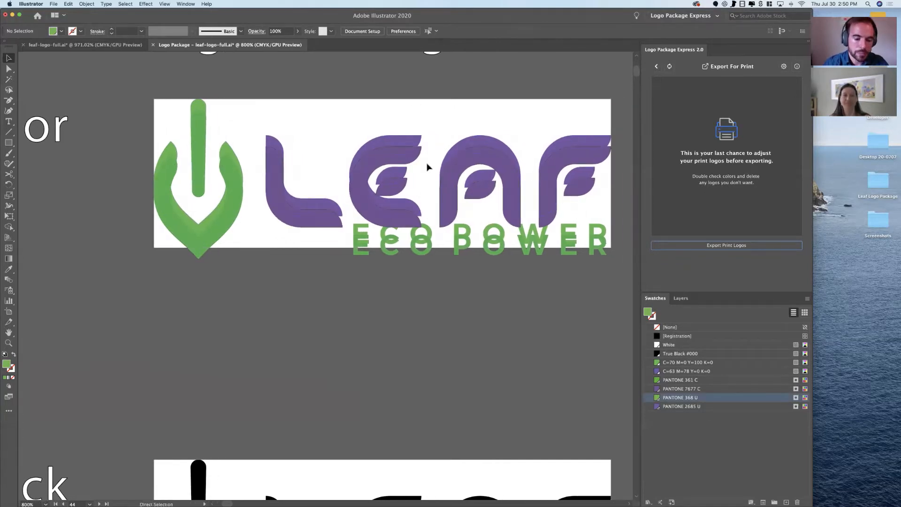
# - Undo the move of the pantone coated logo with tagline and fit the whole logo grid in view
pyautogui.press('super+a')
pyautogui.press('super+minus')
pyautogui.press('super+minus')
pyautogui.press('super+minus')
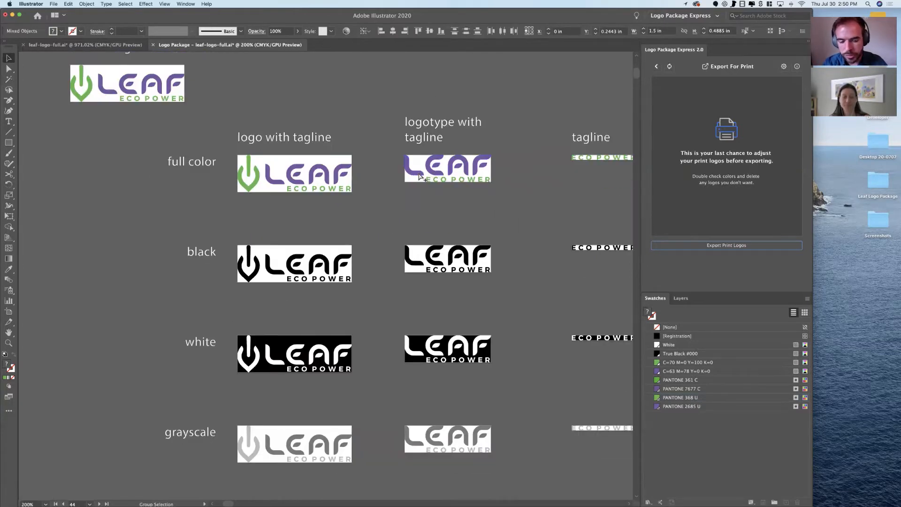
pyautogui.press('super+alt+0')
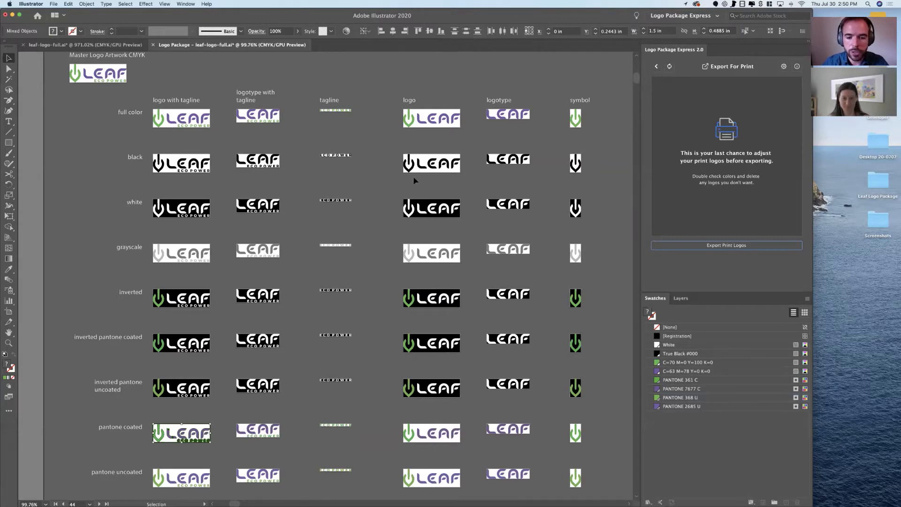
# - Delete all tagline-only logos and, in the three inverted rows, the logotype with tagline, logotype and symbol logos
pyautogui.scroll(-1, 371, 187)
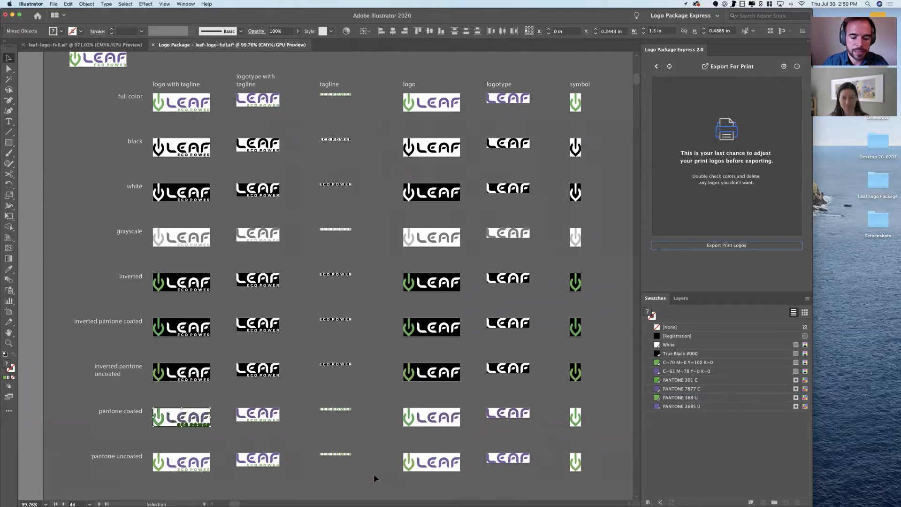
pyautogui.click(364, 418)
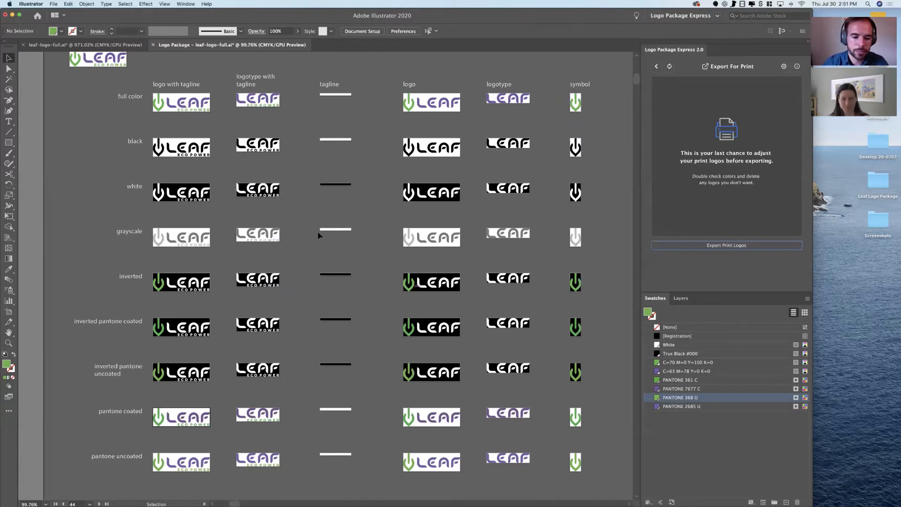
pyautogui.moveTo(303, 390); pyautogui.dragTo(276, 276)
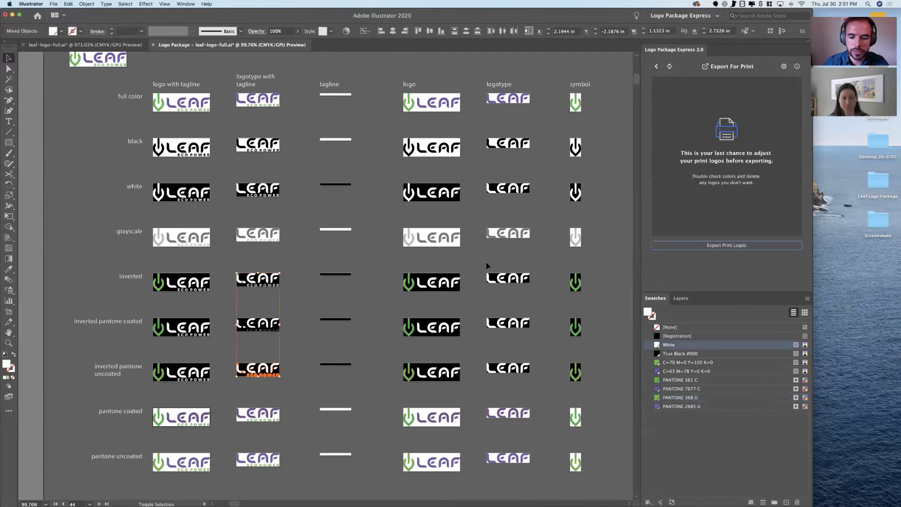
pyautogui.click(592, 392)
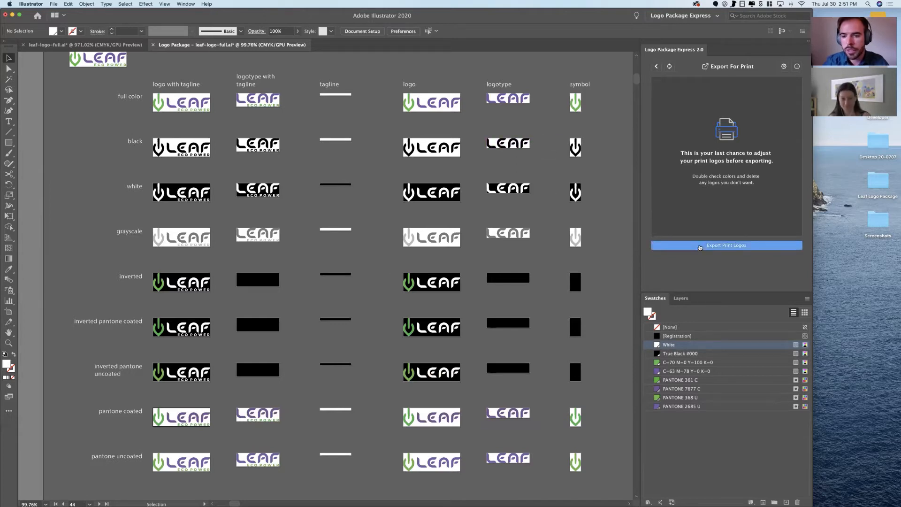
# - Start the print logo export and set its directory to the Leaf Logo Package folder on the Desktop
pyautogui.click(699, 246)
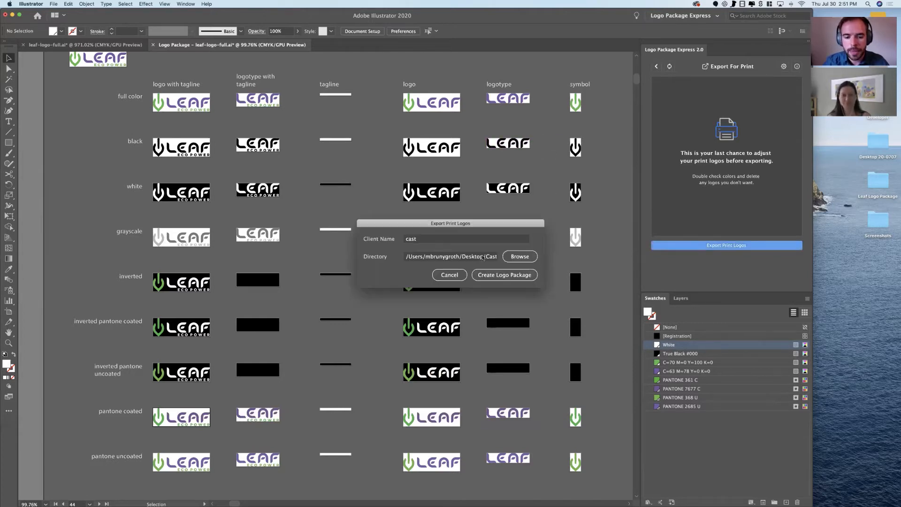
pyautogui.click(525, 259)
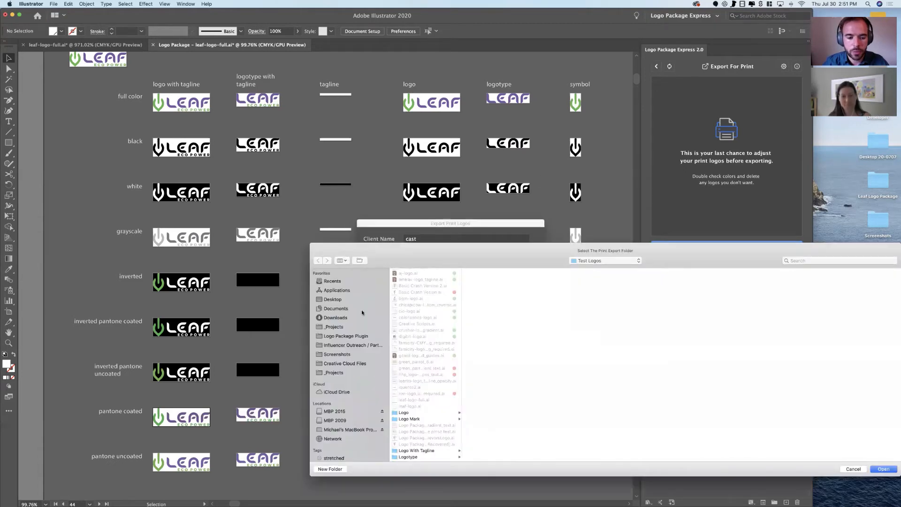
pyautogui.click(339, 300)
pyautogui.click(419, 284)
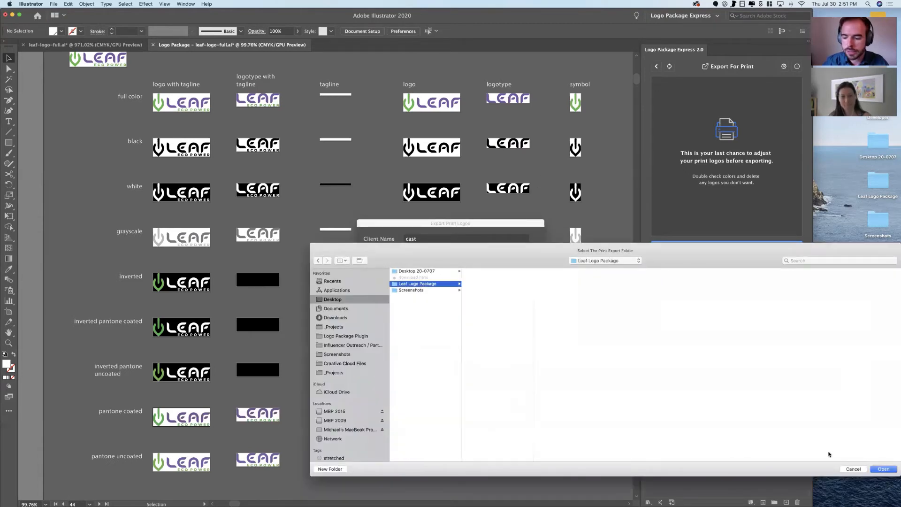
pyautogui.click(884, 468)
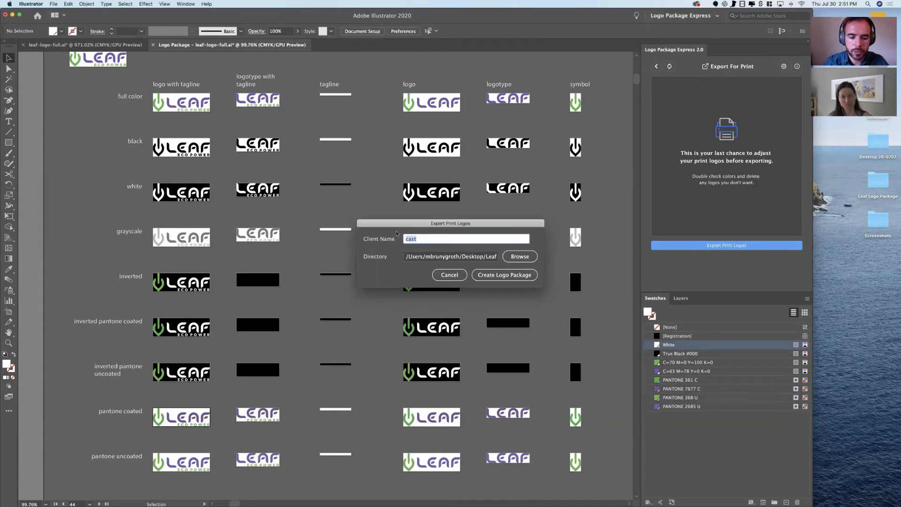
# - Set the client name to leaf and create the print logo package
pyautogui.write('LEAF')
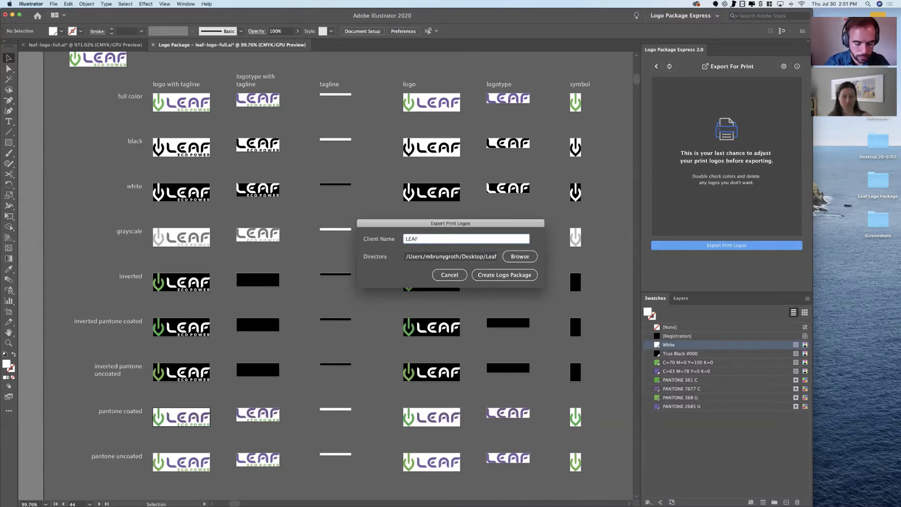
pyautogui.press('super+a')
pyautogui.write('le')
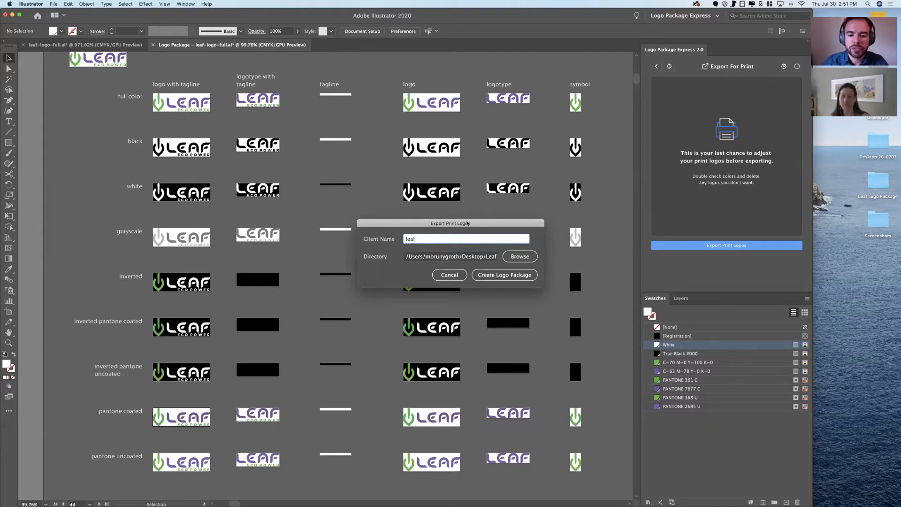
pyautogui.moveTo(467, 223); pyautogui.dragTo(469, 187)
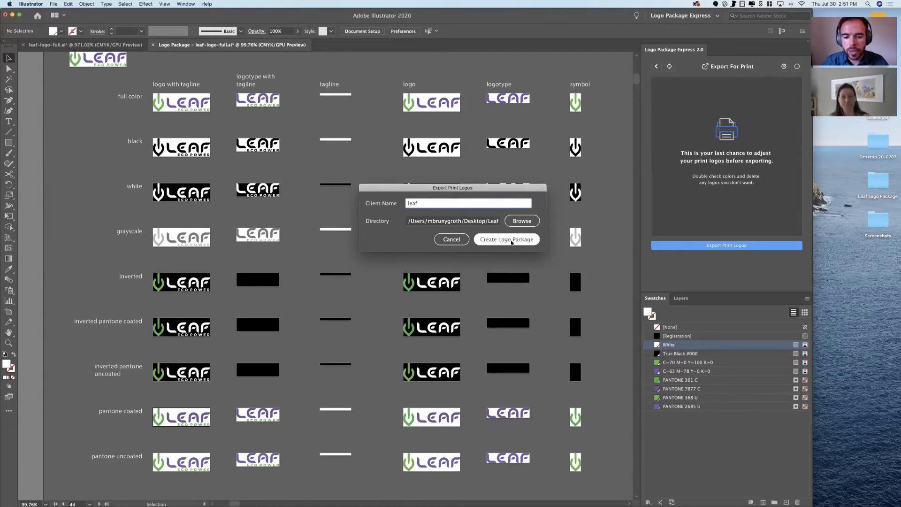
pyautogui.click(510, 239)
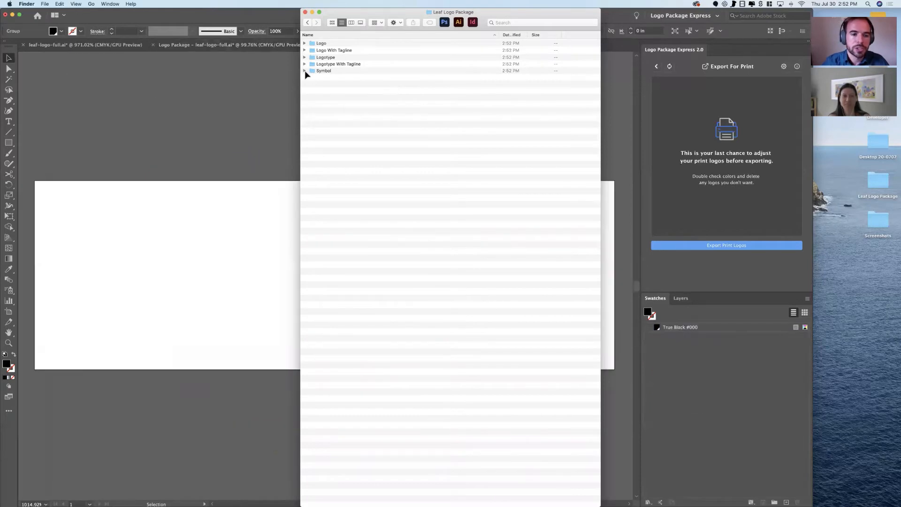
# - Expand the Symbol, Logotype With Tagline, Logotype, Logo With Tagline and Logo folders with all subfolders and review the exported print files
pyautogui.keyDown('alt'); pyautogui.click(304, 70); pyautogui.keyUp('alt')
pyautogui.keyDown('alt'); pyautogui.click(304, 64); pyautogui.keyUp('alt')
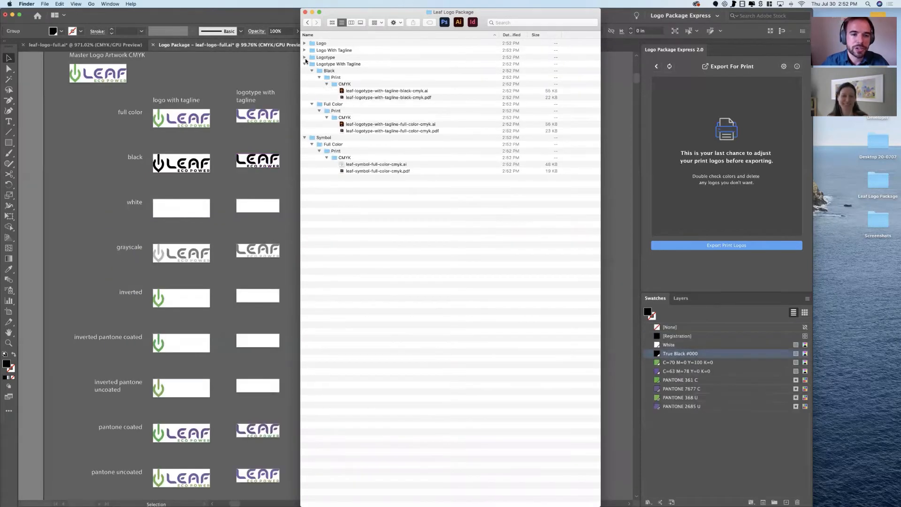
pyautogui.keyDown('alt'); pyautogui.click(304, 57); pyautogui.keyUp('alt')
pyautogui.keyDown('alt'); pyautogui.click(304, 50); pyautogui.keyUp('alt')
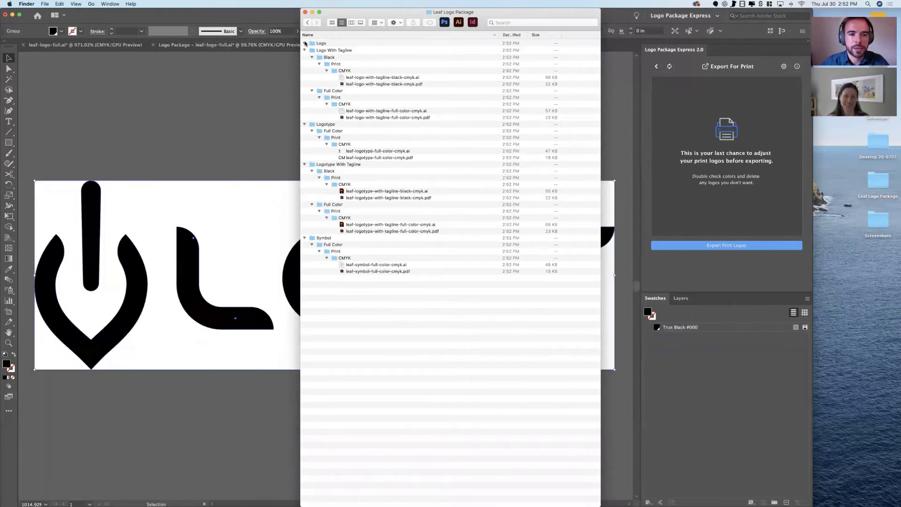
pyautogui.keyDown('alt'); pyautogui.click(305, 43); pyautogui.keyUp('alt')
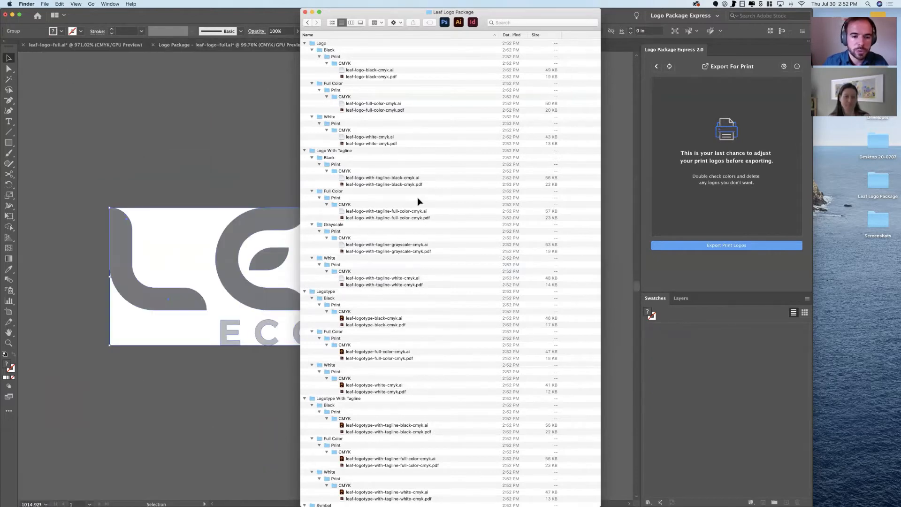
pyautogui.scroll(-5, 422, 230)
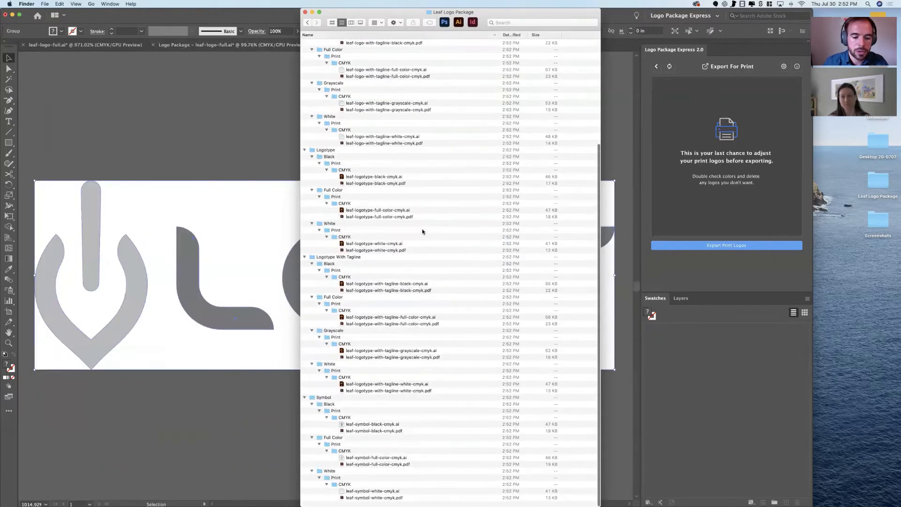
pyautogui.scroll(5, 421, 229)
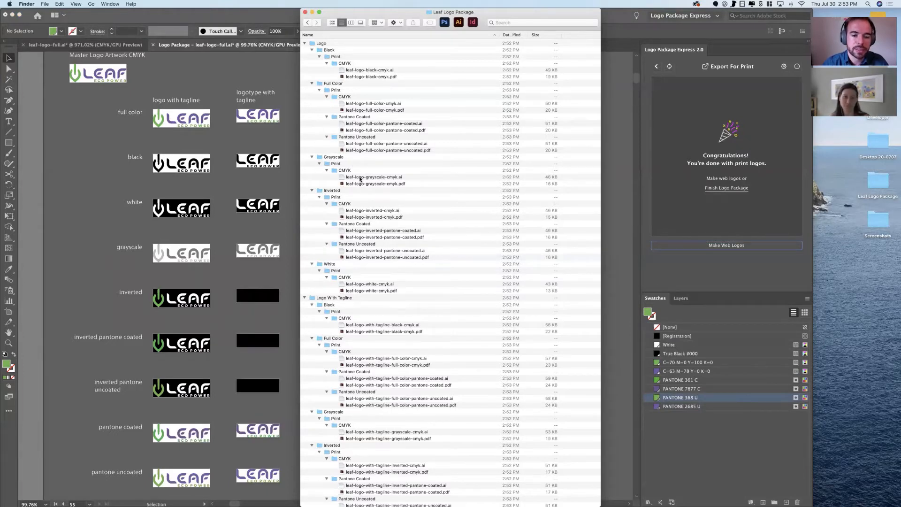
pyautogui.scroll(-5, 415, 197)
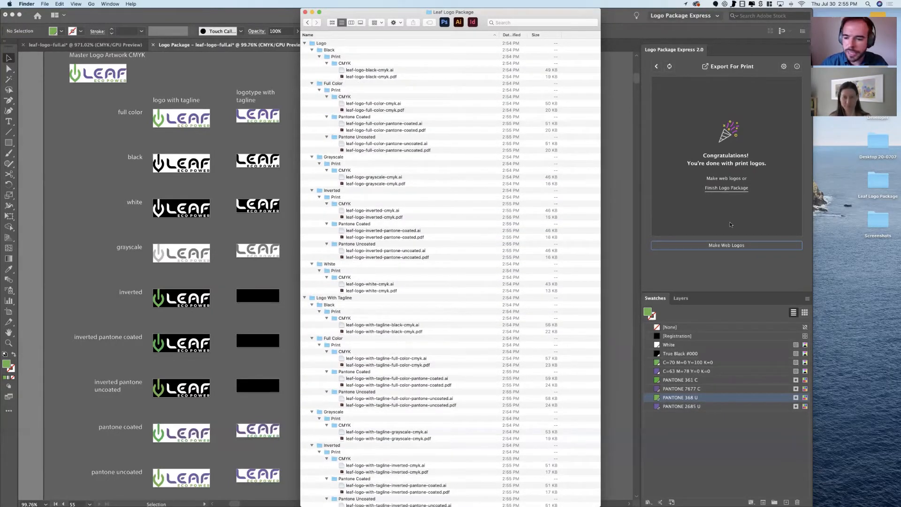
# - Make the web logos and export them as a logo package with client name leaf into the existing Desktop directory
pyautogui.click(729, 246)
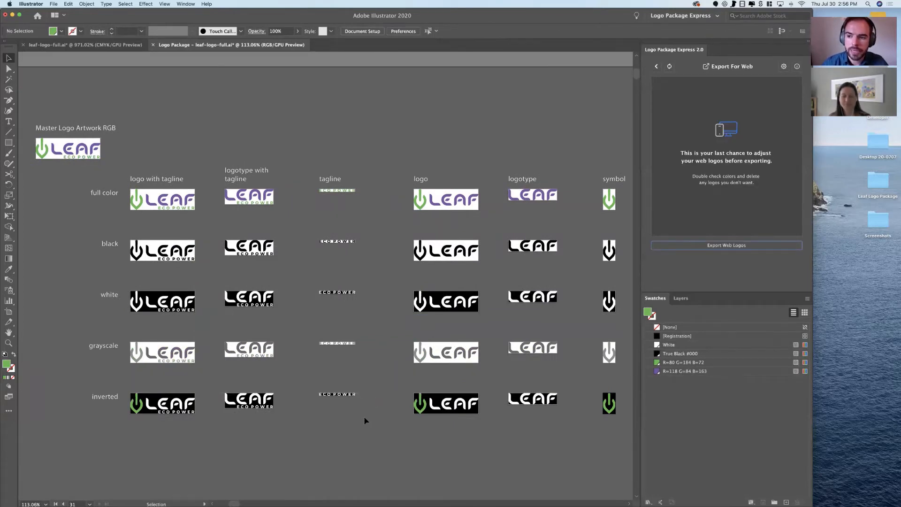
pyautogui.click(714, 248)
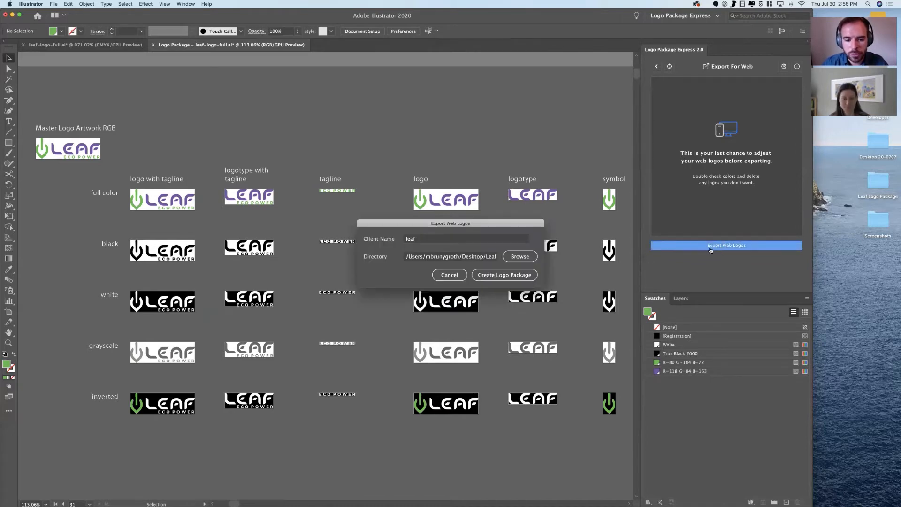
pyautogui.click(498, 275)
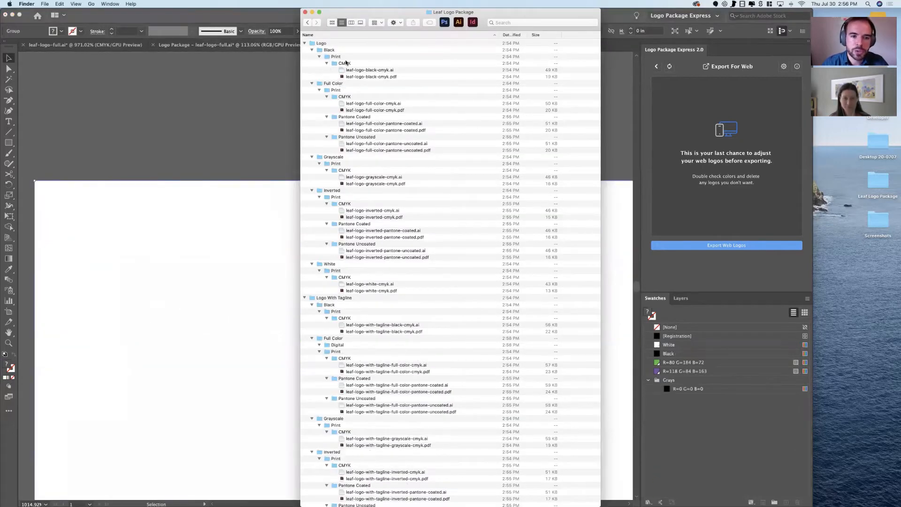
# - Collapse the exported folders, expand Logo With Tagline with its subfolders, and examine the full-color digital JPG and PNG files
pyautogui.click(319, 56)
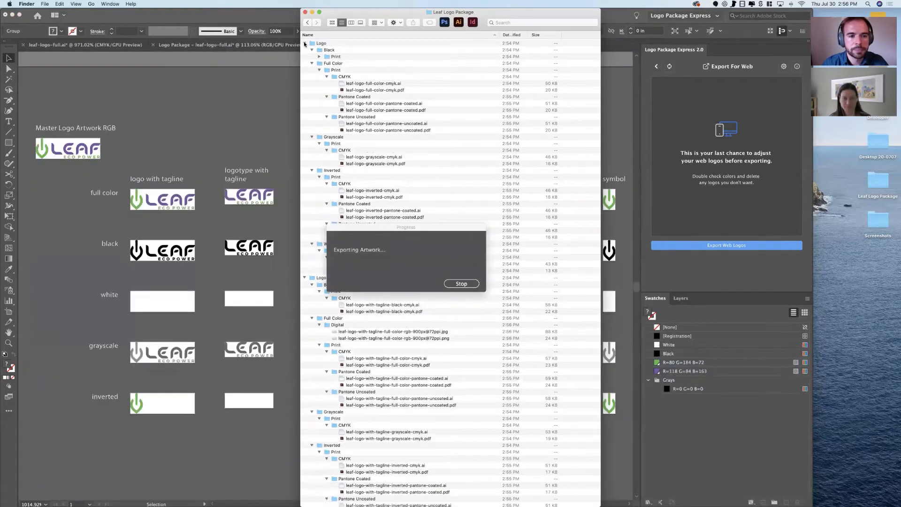
pyautogui.click(304, 44)
pyautogui.click(304, 51)
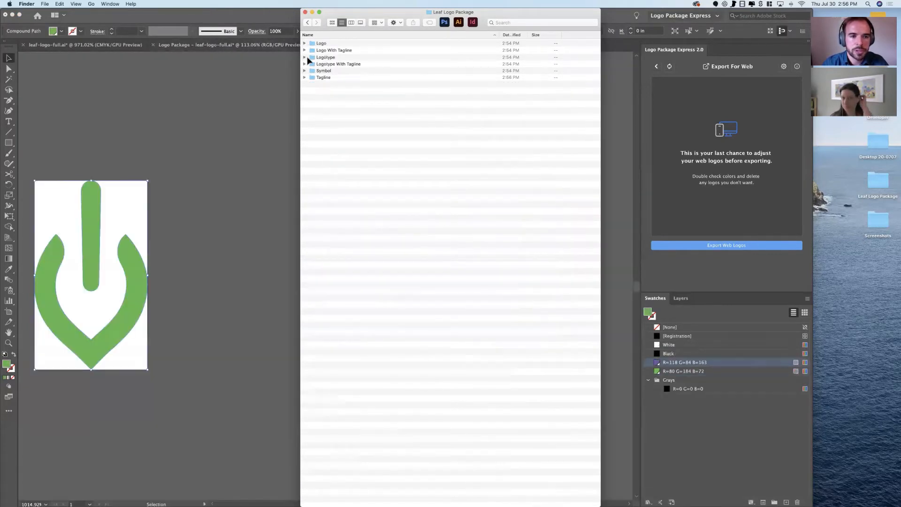
pyautogui.keyDown('alt'); pyautogui.click(304, 50); pyautogui.keyUp('alt')
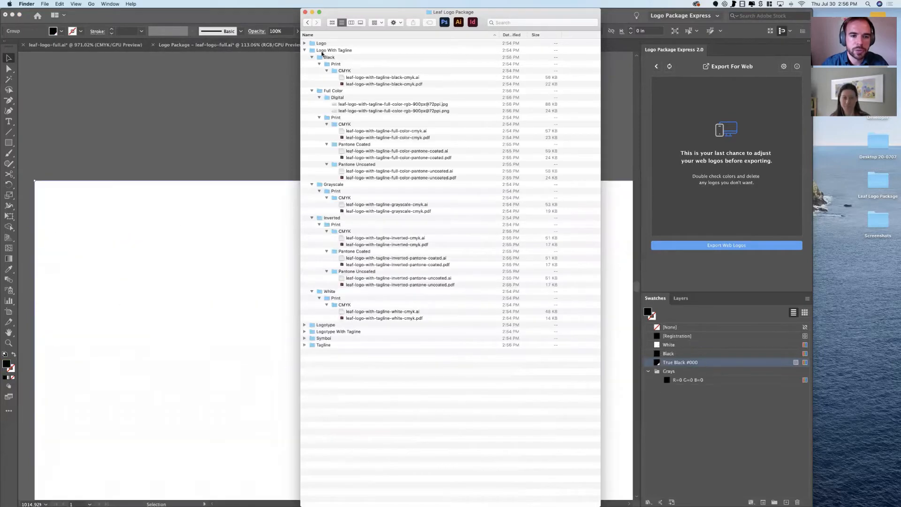
pyautogui.click(337, 113)
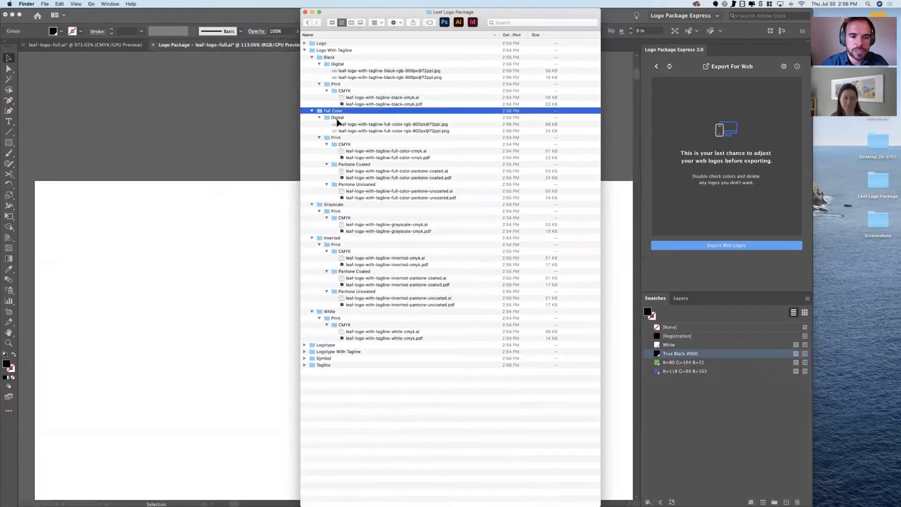
pyautogui.click(348, 124)
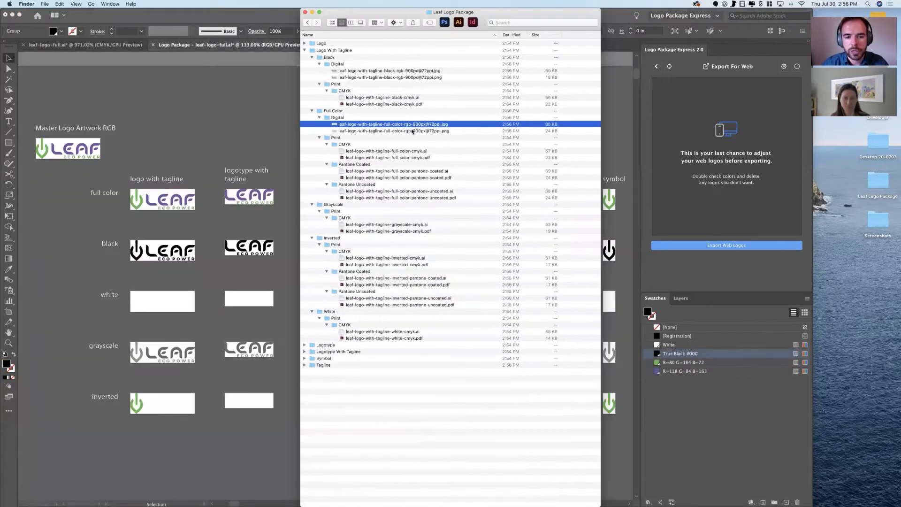
pyautogui.click(421, 131)
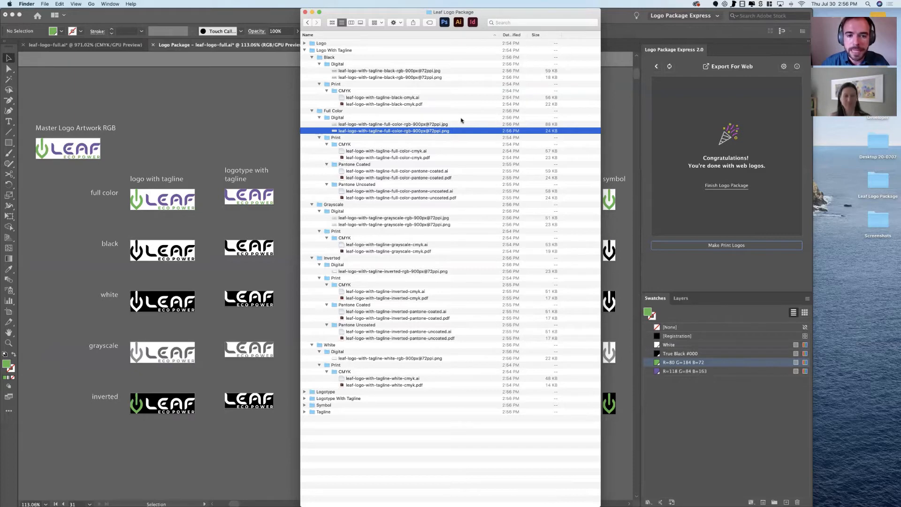
# - Expand the Logotype With Tagline, Logotype, Logo With Tagline and Logo folders with all subfolders and review the exported digital and print files
pyautogui.click(305, 50)
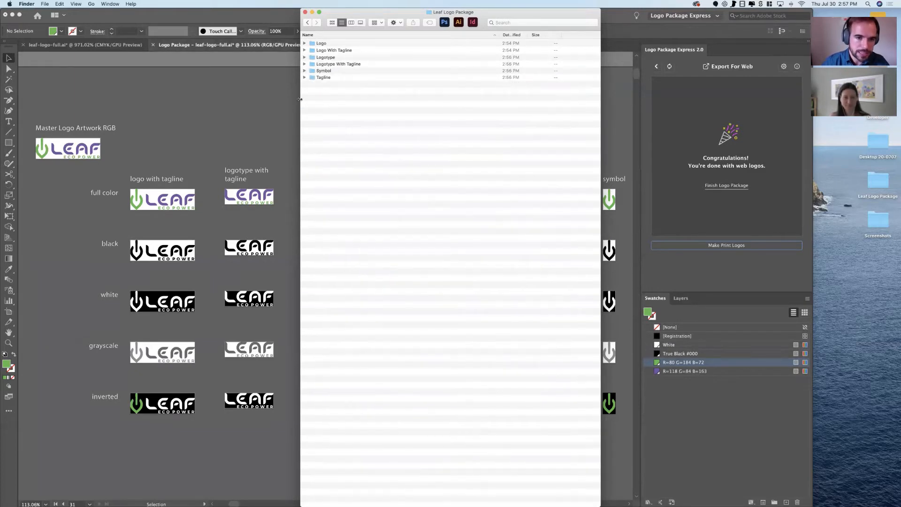
pyautogui.keyDown('alt'); pyautogui.click(305, 64); pyautogui.keyUp('alt')
pyautogui.keyDown('alt'); pyautogui.click(304, 57); pyautogui.keyUp('alt')
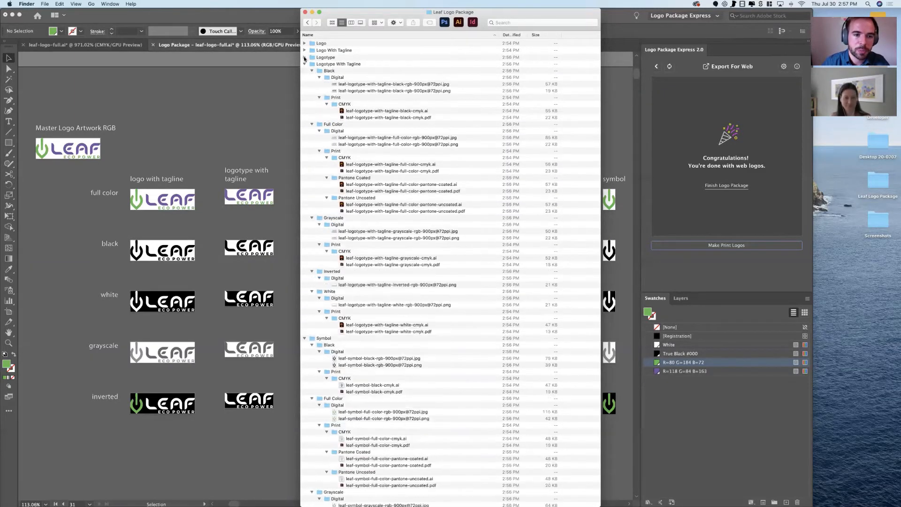
pyautogui.keyDown('alt'); pyautogui.click(304, 51); pyautogui.keyUp('alt')
pyautogui.keyDown('alt'); pyautogui.click(305, 44); pyautogui.keyUp('alt')
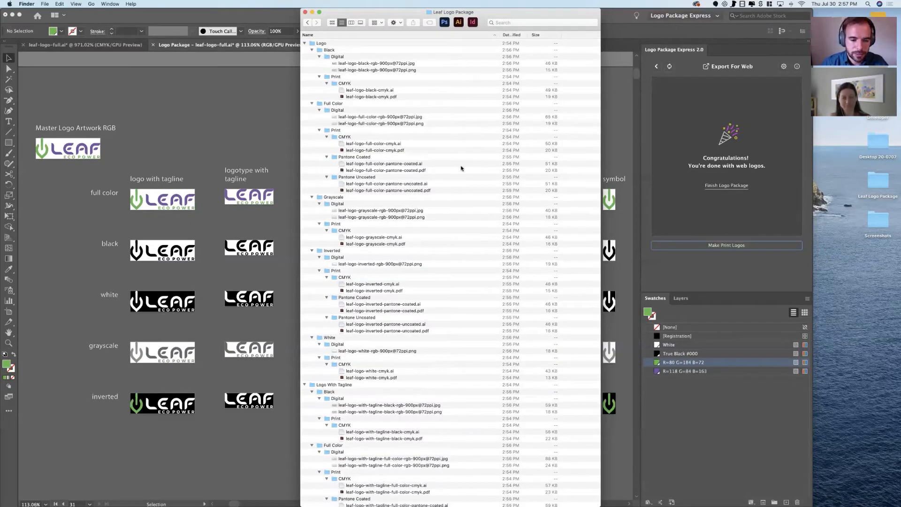
pyautogui.scroll(-20, 461, 168)
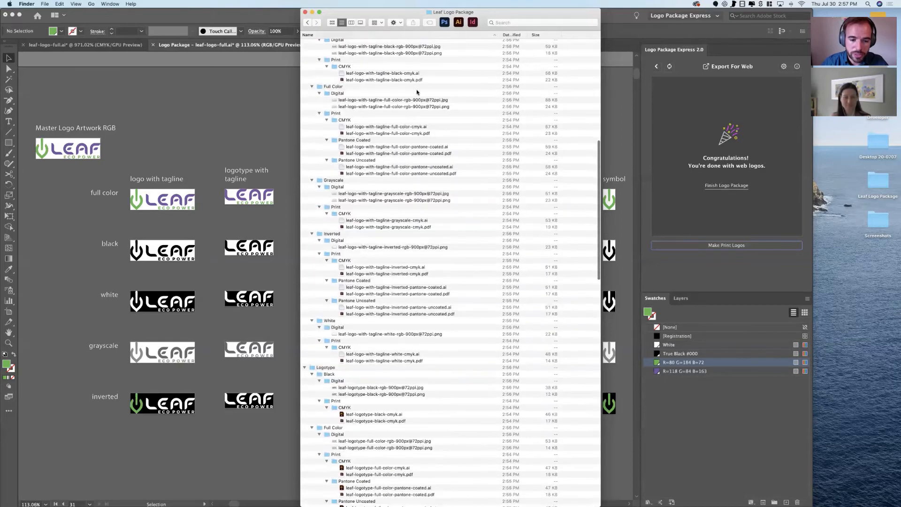
pyautogui.scroll(-10, 417, 92)
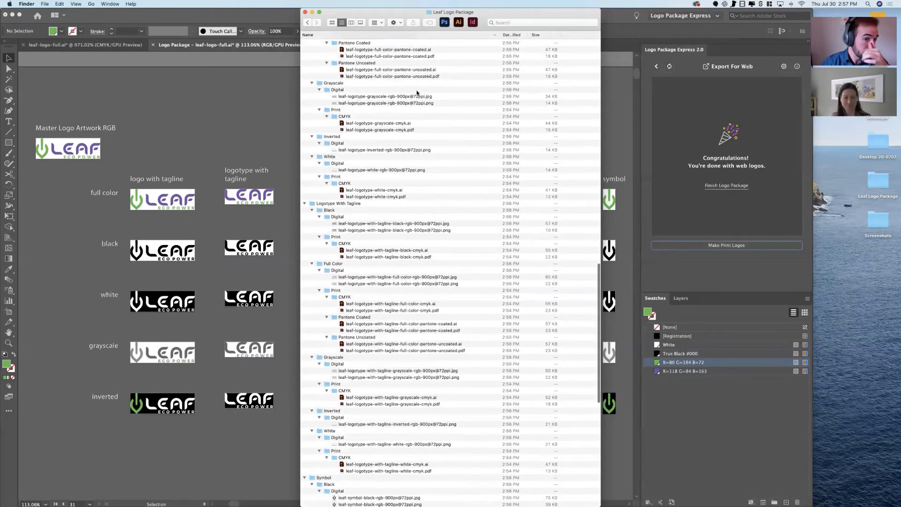
pyautogui.scroll(20, 415, 123)
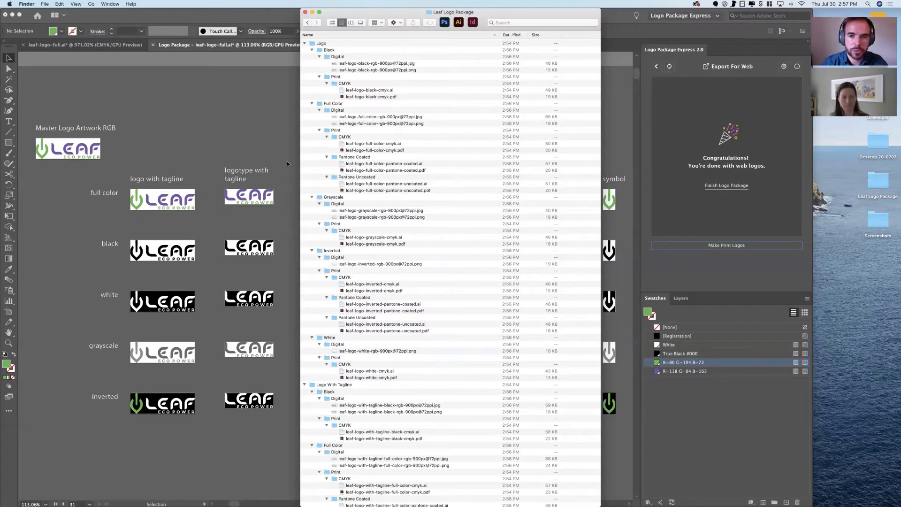
# - Return to Illustrator, open the Logo Package Express naming settings, and compare the file and folder naming options with the exported files
pyautogui.click(271, 19)
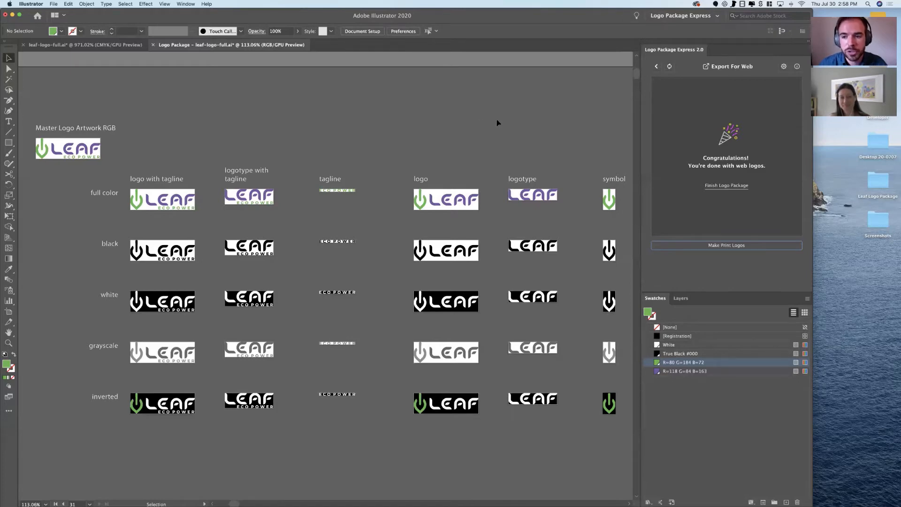
pyautogui.click(783, 66)
pyautogui.click(700, 81)
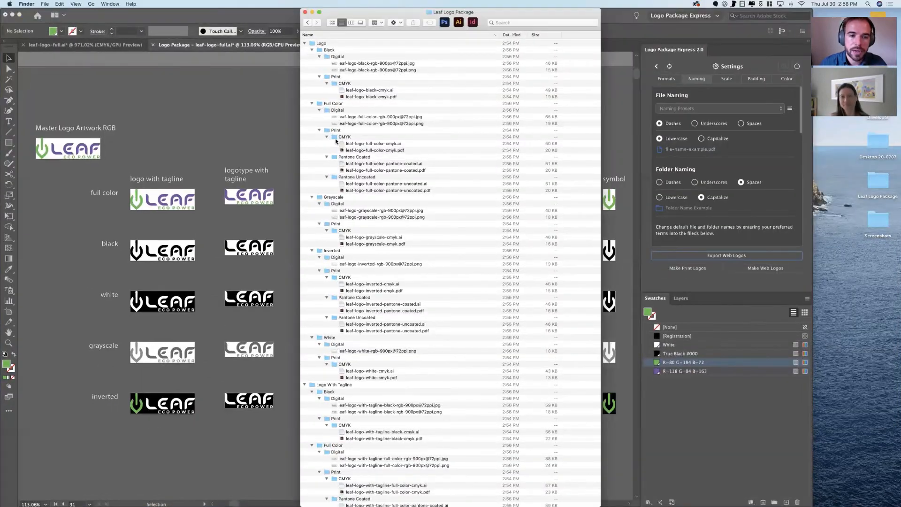
pyautogui.scroll(3, 367, 73)
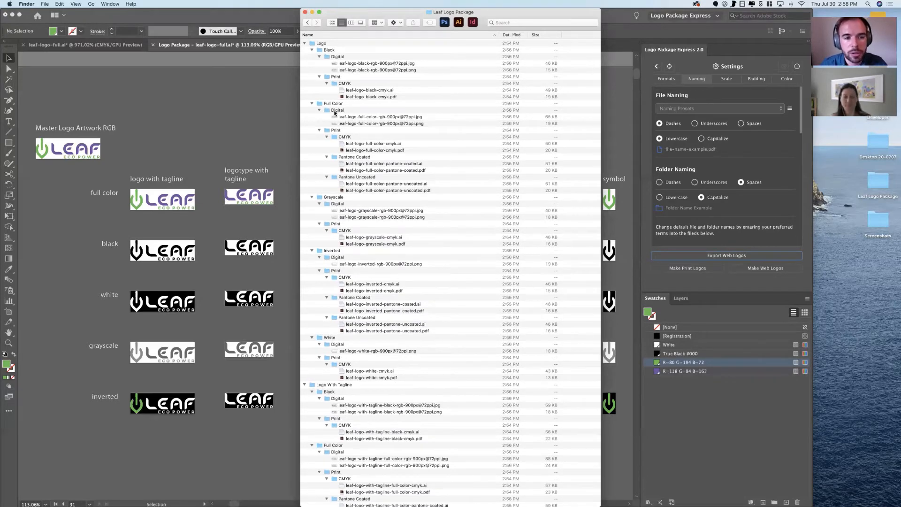
pyautogui.click(271, 110)
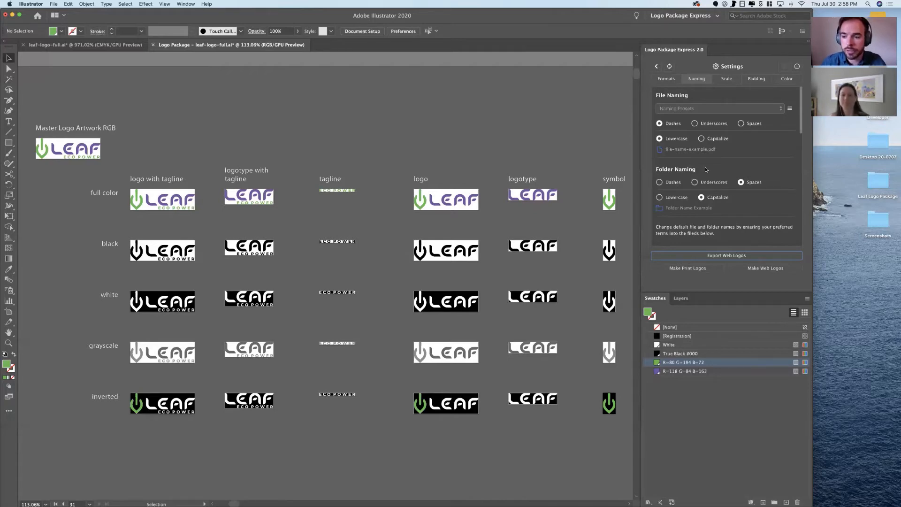
pyautogui.scroll(-5, 705, 168)
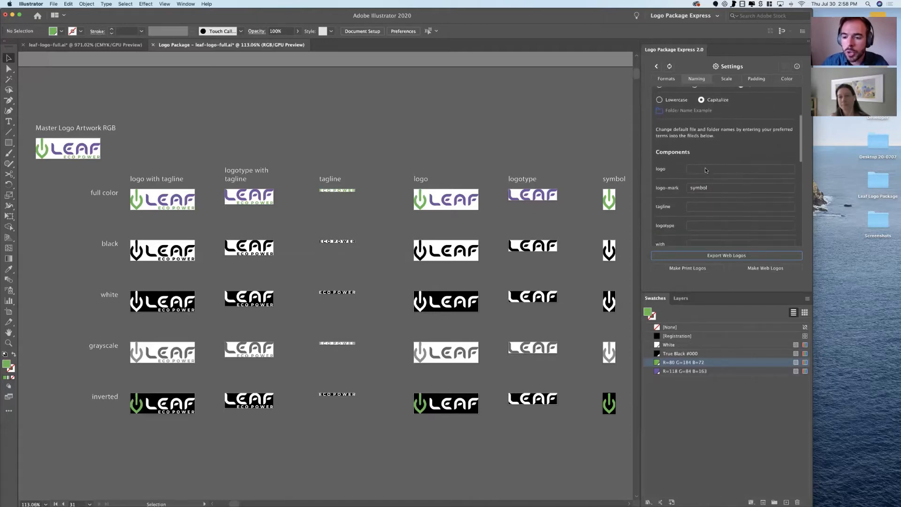
pyautogui.scroll(5, 705, 170)
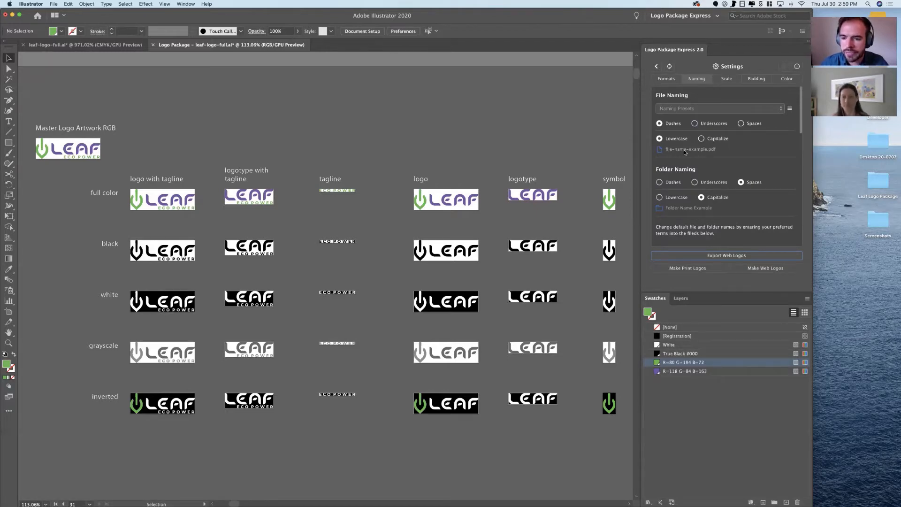
pyautogui.scroll(-3, 694, 155)
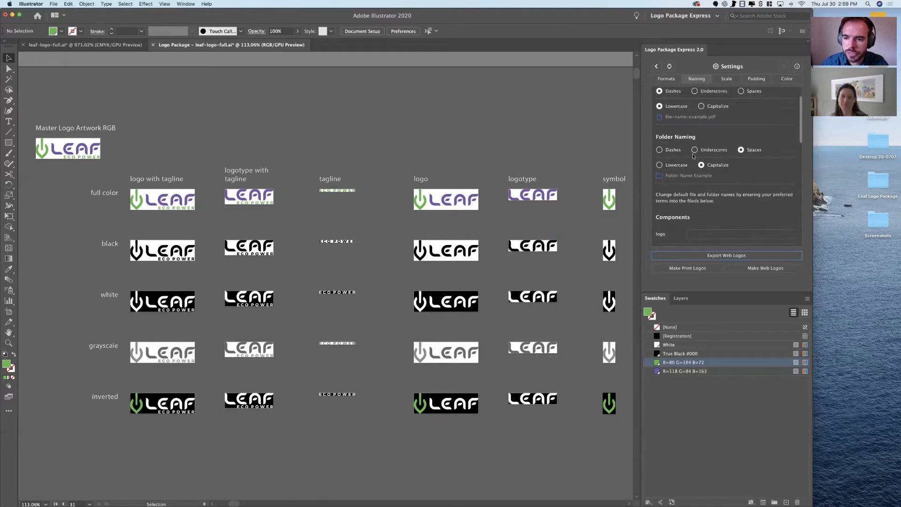
pyautogui.scroll(-3, 695, 154)
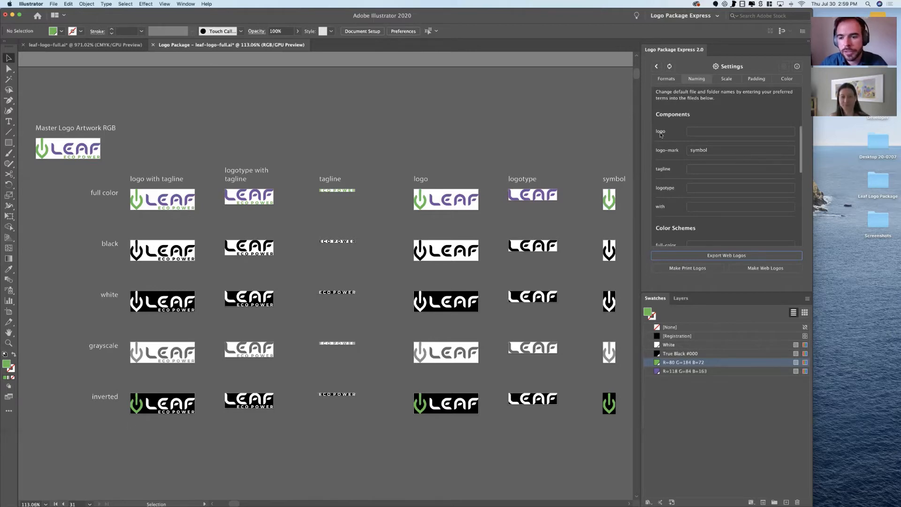
# - Set the custom name of the logo component to Emblem and of the grayscale color scheme to bw
pyautogui.click(712, 131)
pyautogui.write('Emblem')
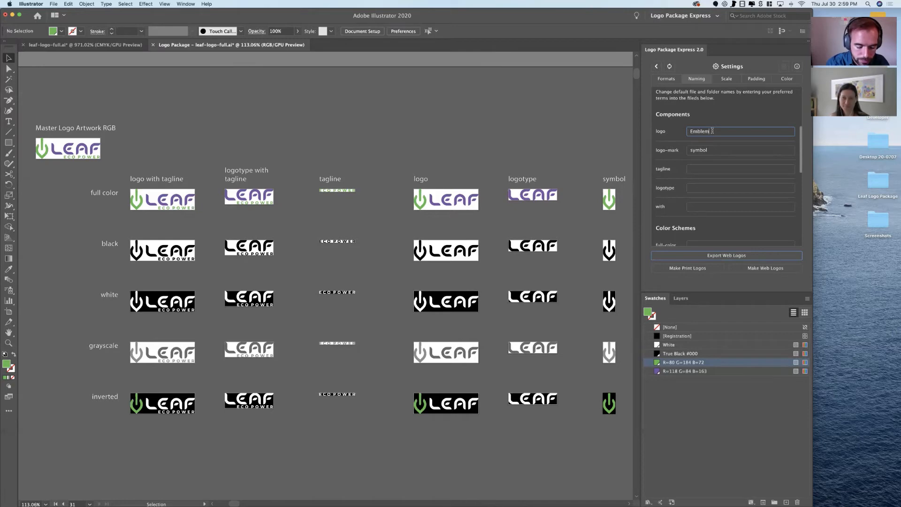
pyautogui.press('Tab')
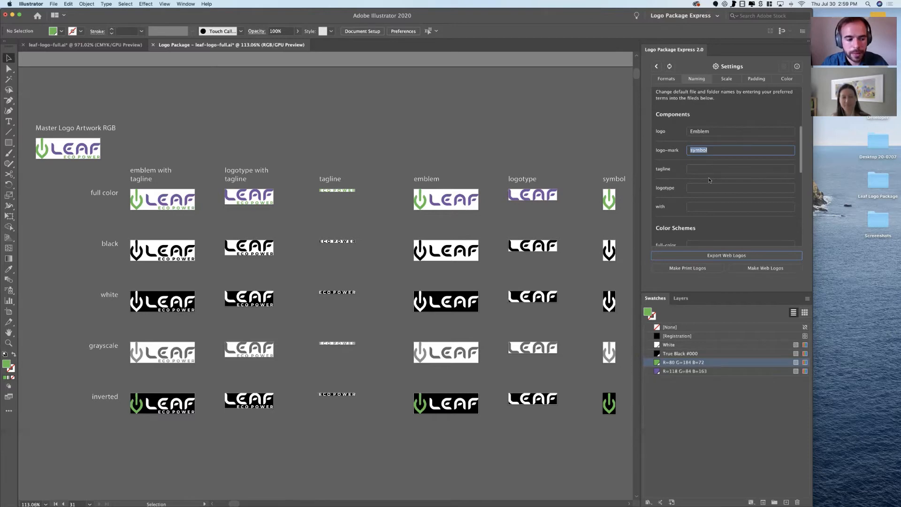
pyautogui.scroll(-5, 709, 180)
pyautogui.click(695, 182)
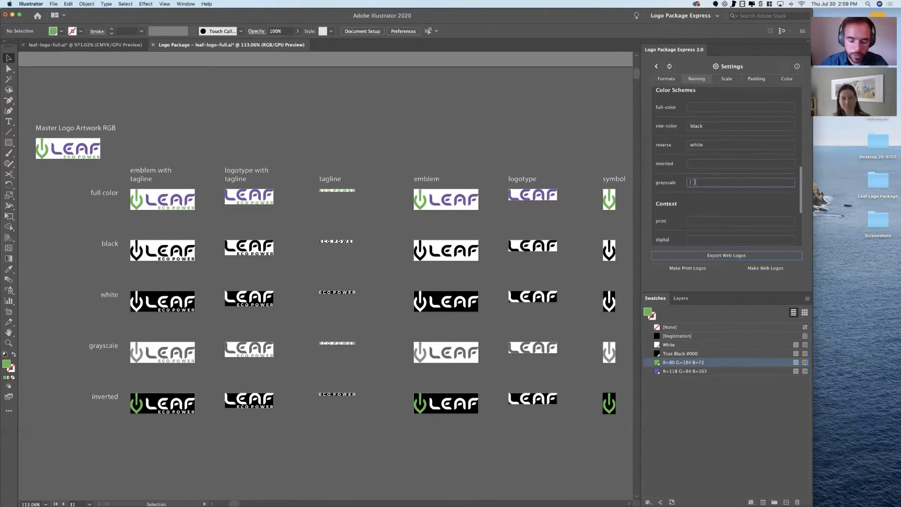
pyautogui.write('bw')
pyautogui.press('Tab')
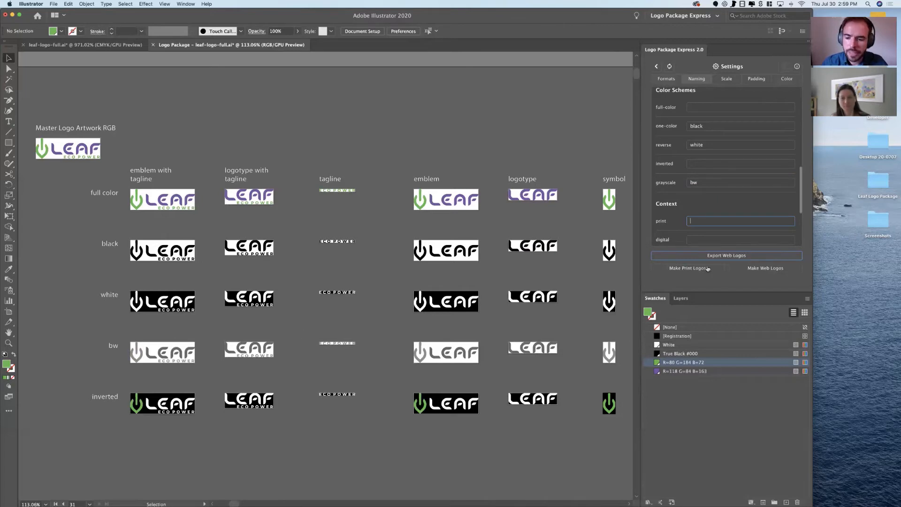
# - Set the color gamut names to pms c for Pantone coated and pms u for Pantone uncoated
pyautogui.scroll(-5, 735, 180)
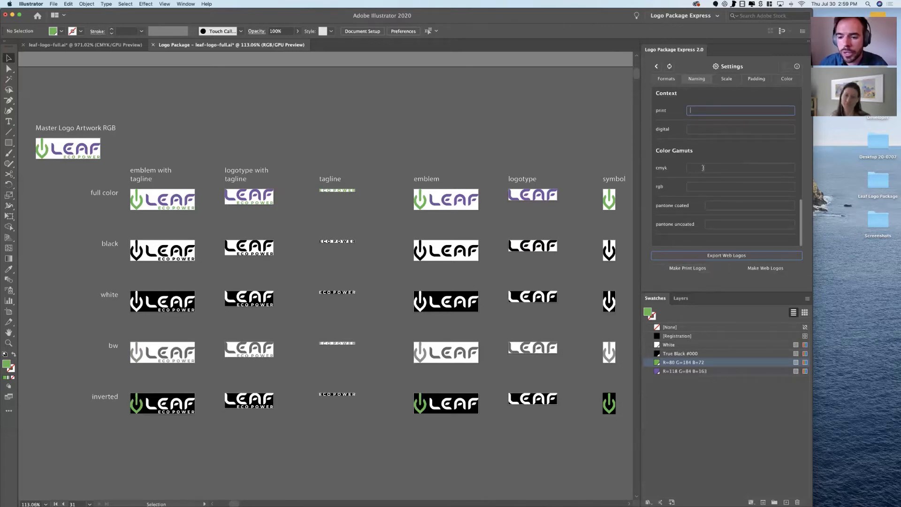
pyautogui.click(757, 202)
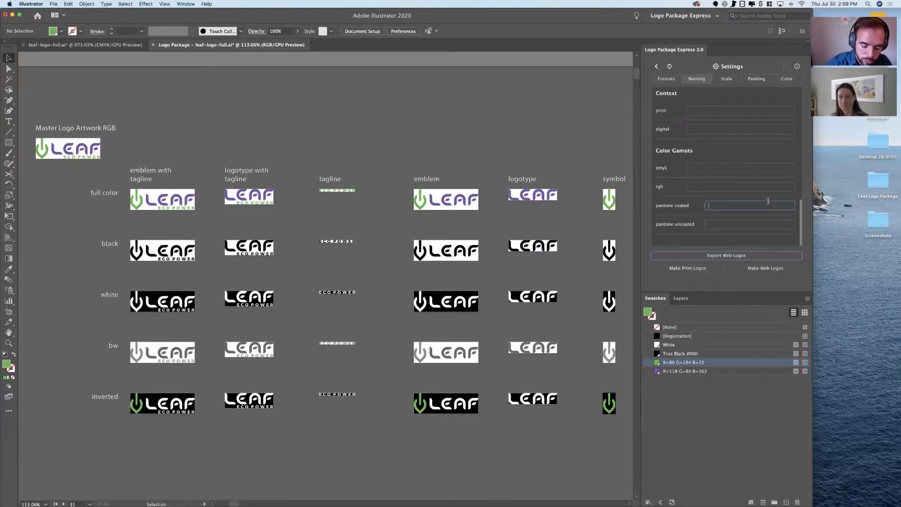
pyautogui.write('pms c')
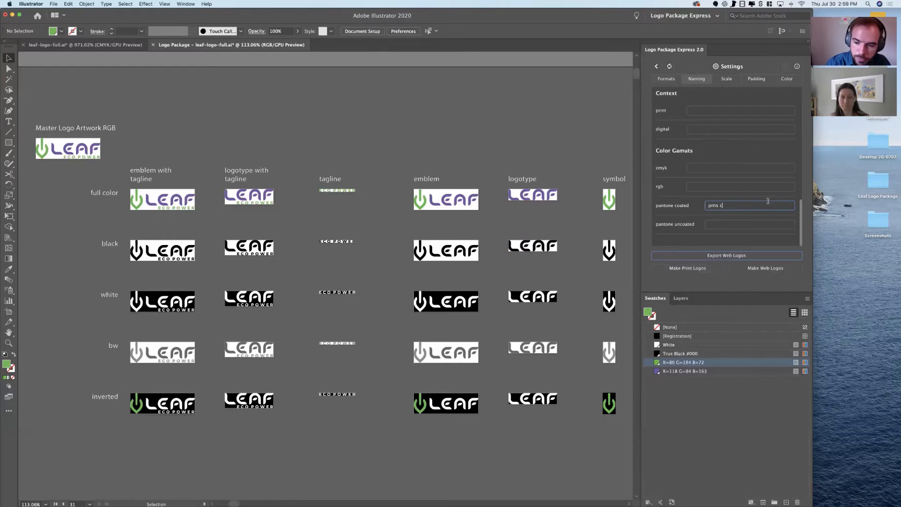
pyautogui.press('Tab')
pyautogui.write('pms')
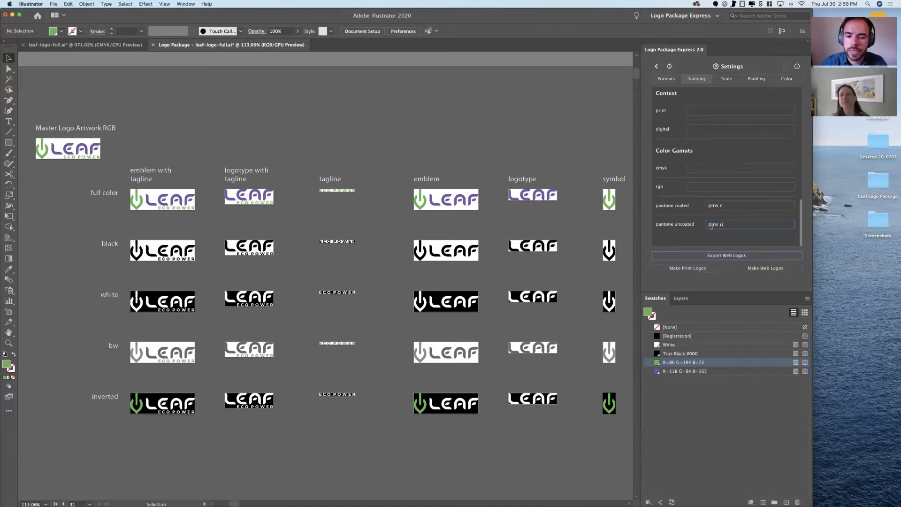
pyautogui.scroll(5, 712, 226)
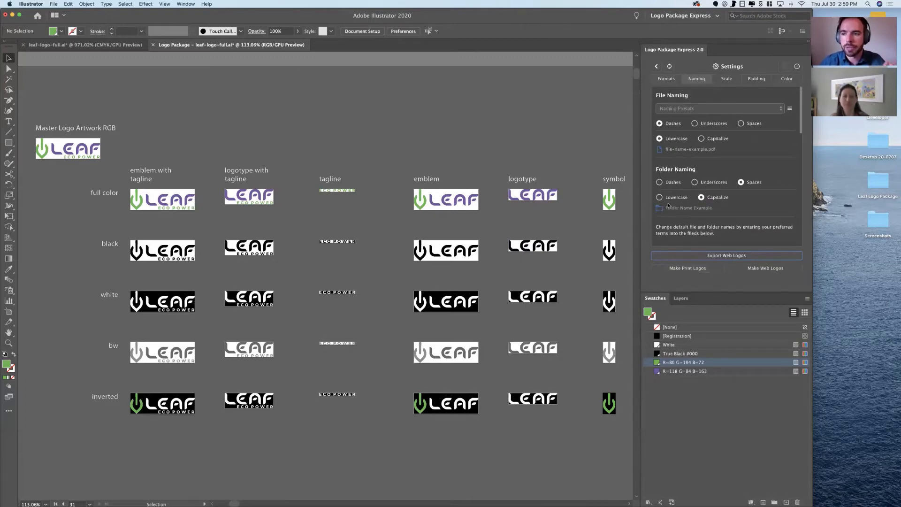
# - Check the Do Not Disturb setting in the macOS Notification Center and close it again
pyautogui.click(892, 5)
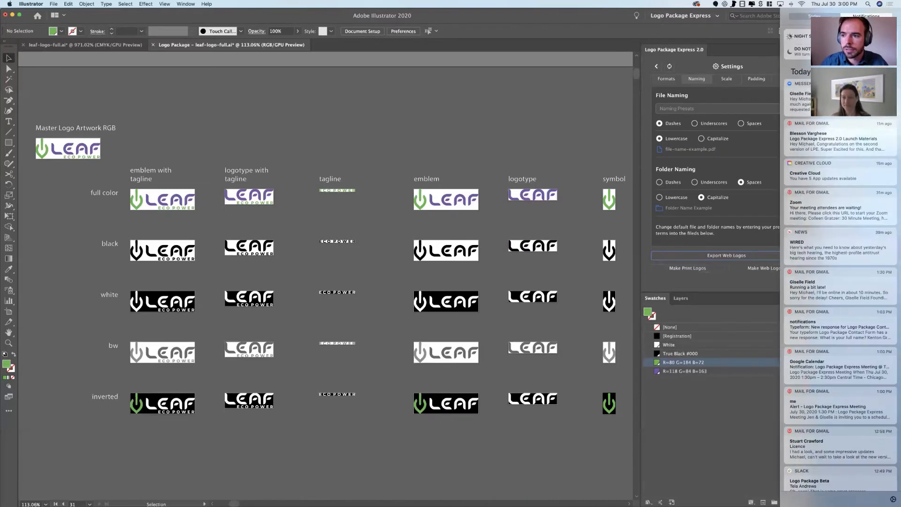
pyautogui.click(893, 5)
pyautogui.click(893, 5)
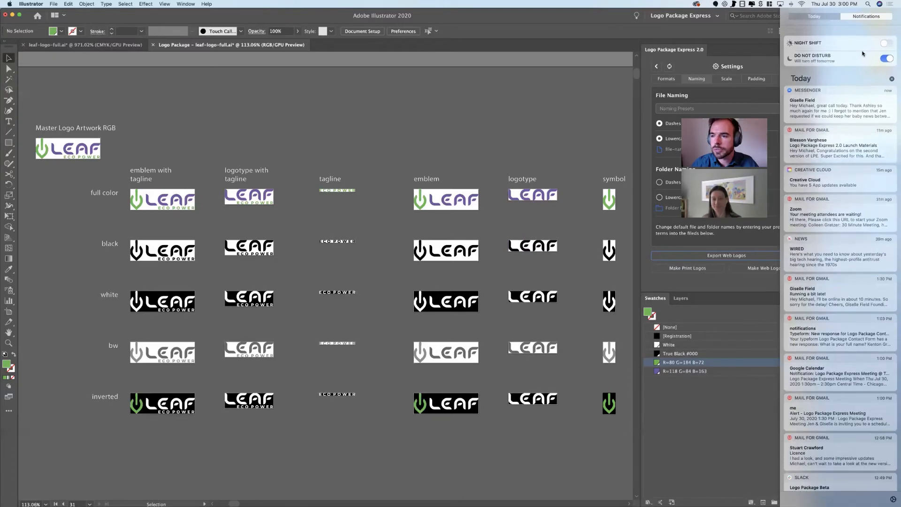
pyautogui.click(893, 5)
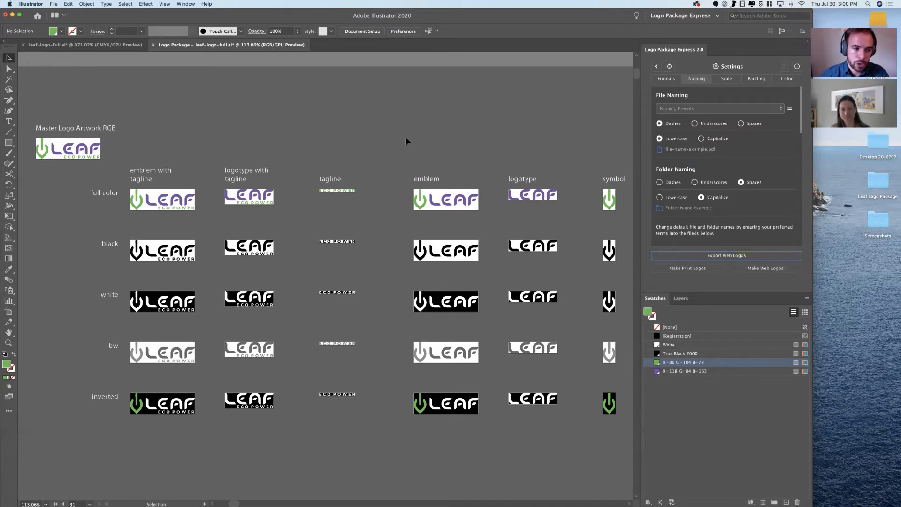
# - Open the Logo Package Express scale settings and add three more web scales below the 900 px one
pyautogui.click(729, 81)
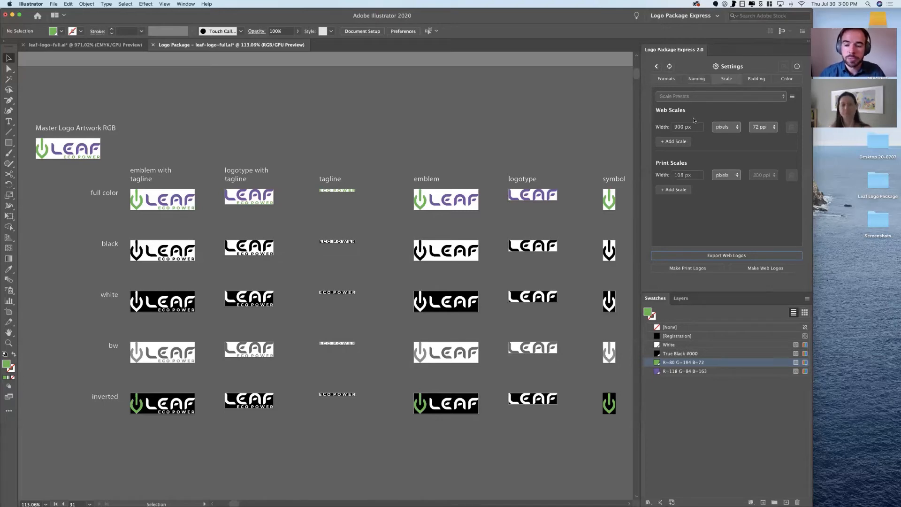
pyautogui.click(675, 142)
pyautogui.click(673, 155)
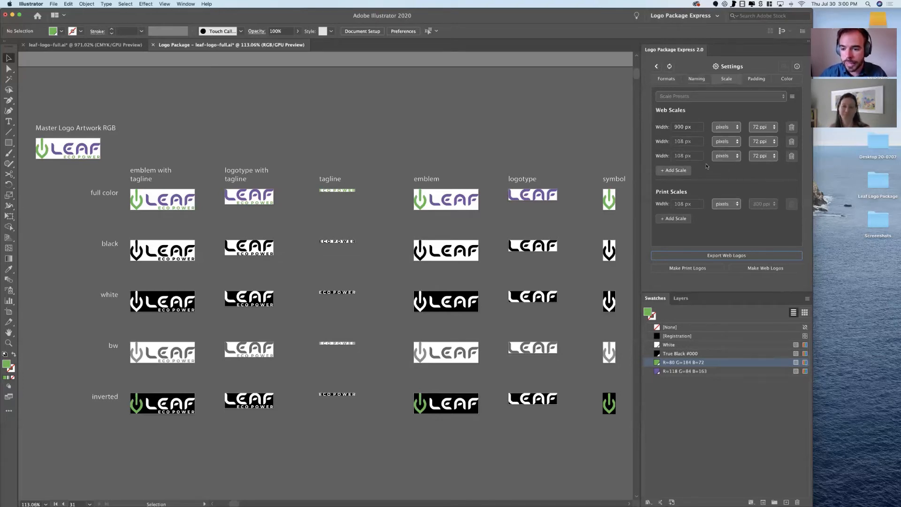
pyautogui.click(680, 172)
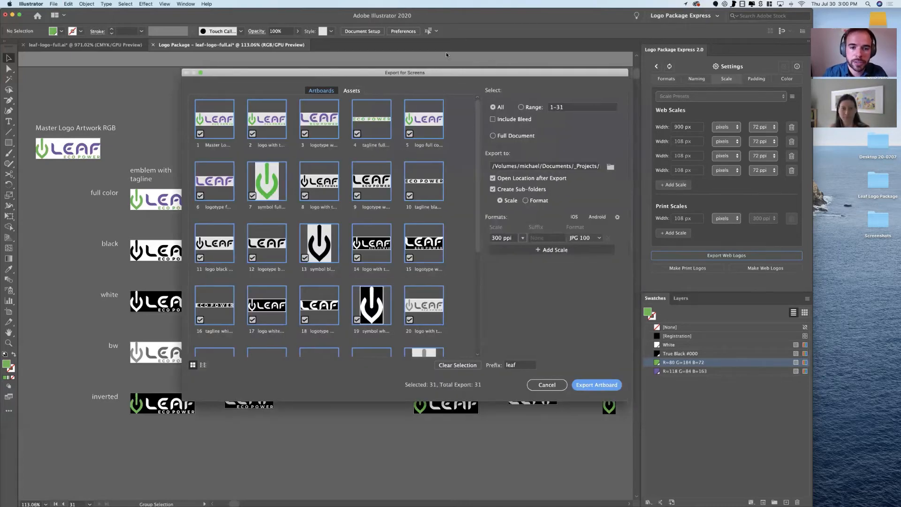
# - Try a 100 px width and a 72 ppi resolution as PNG scales in Export for Screens, and cancel the dialog
pyautogui.moveTo(472, 71); pyautogui.dragTo(447, 56)
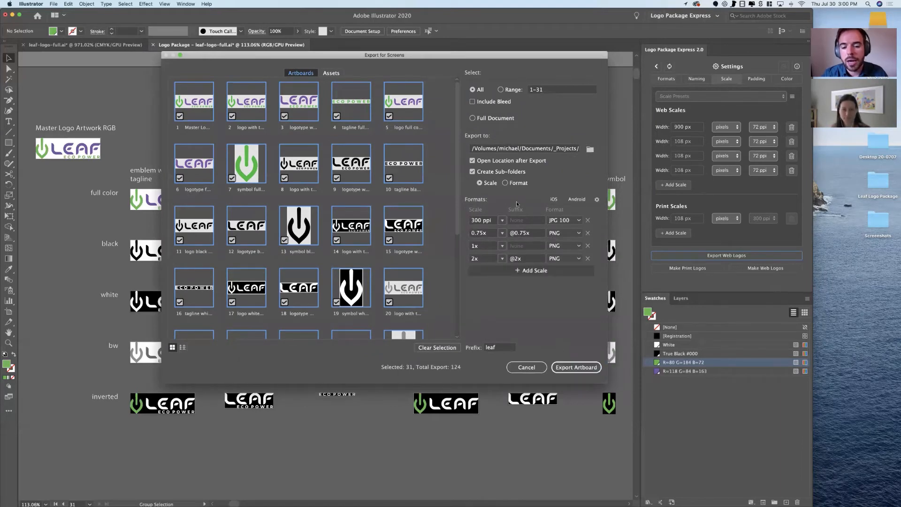
pyautogui.click(526, 234)
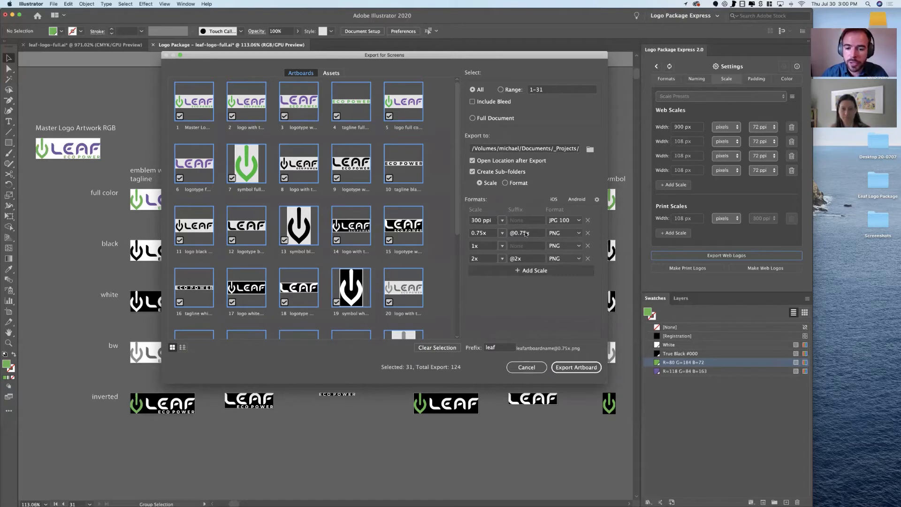
pyautogui.click(502, 259)
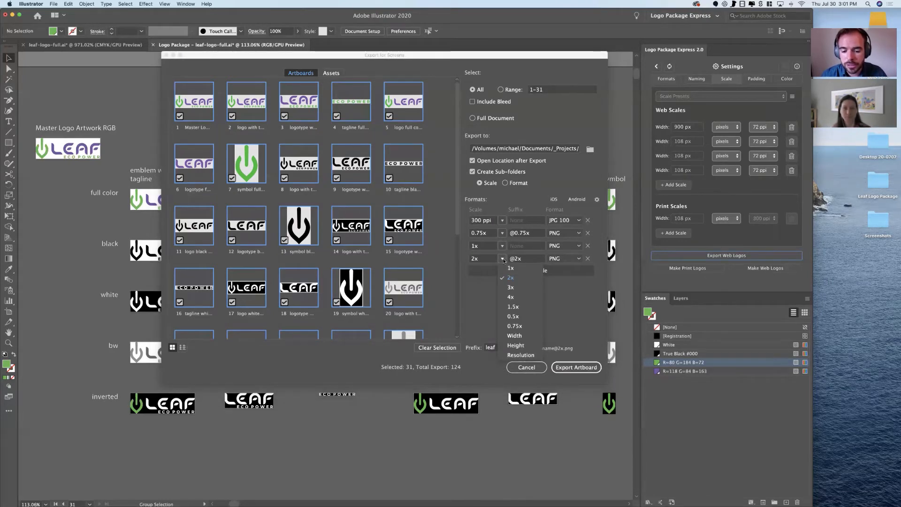
pyautogui.click(516, 336)
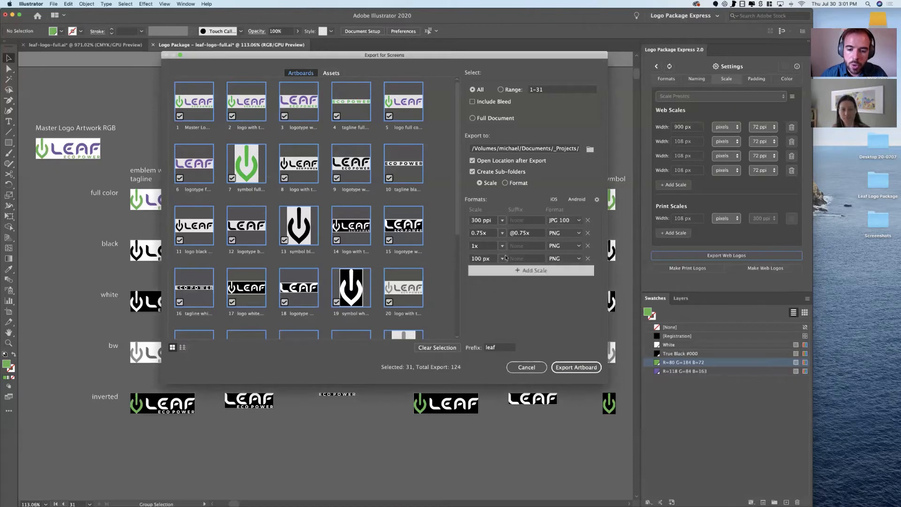
pyautogui.click(502, 259)
pyautogui.click(515, 343)
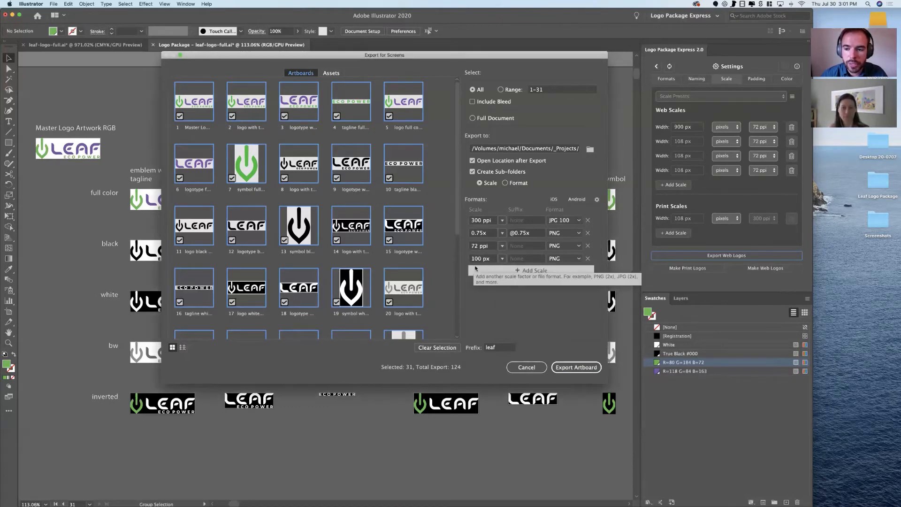
pyautogui.click(526, 367)
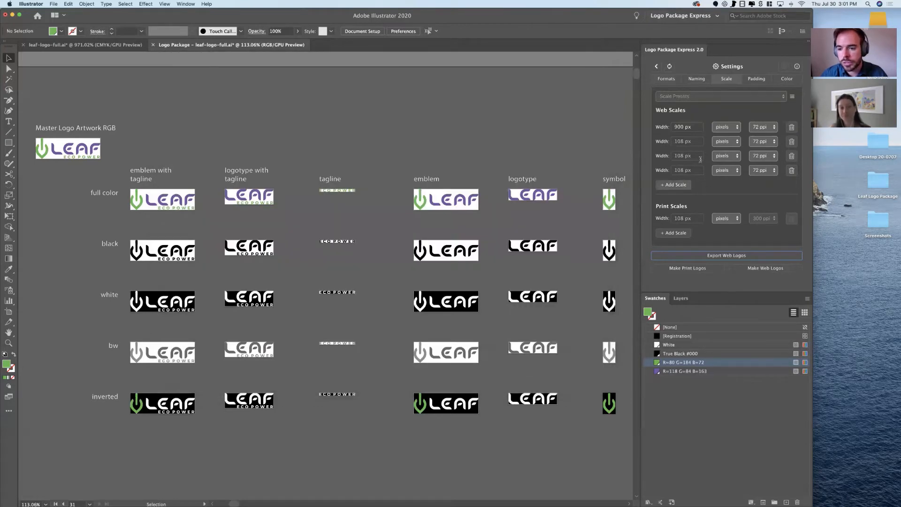
# - Set the second web scale to 600 px wide at 144 ppi
pyautogui.click(693, 140)
pyautogui.press('super+a')
pyautogui.write('600')
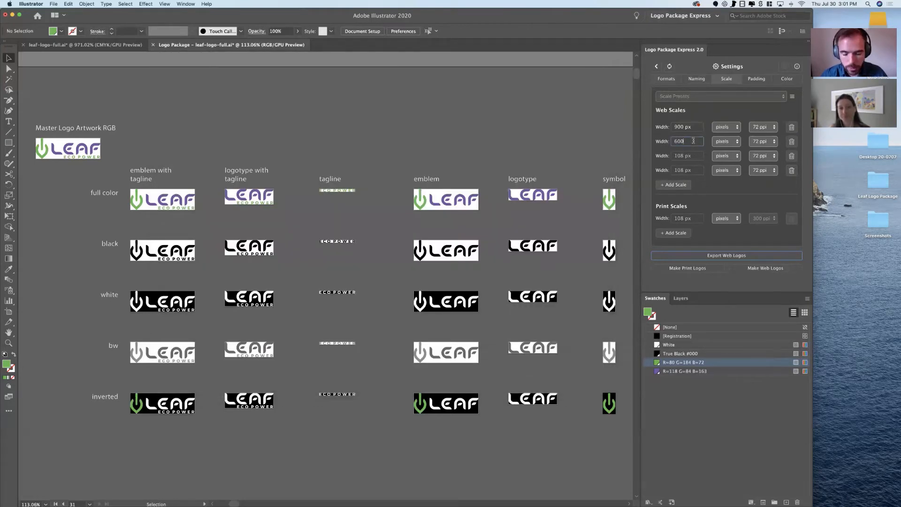
pyautogui.click(774, 142)
pyautogui.click(762, 156)
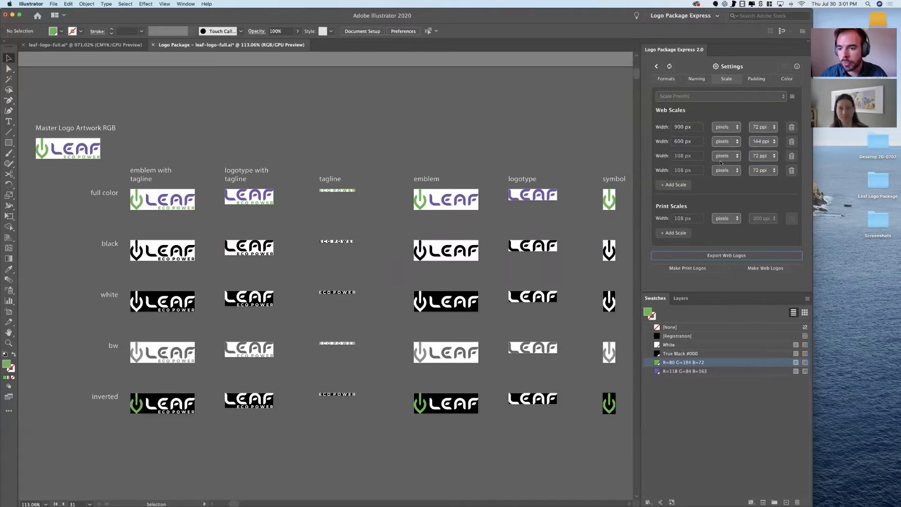
# - Set the third web scale to 1200 px wide at 300 ppi and delete the unused fourth scale
pyautogui.click(698, 156)
pyautogui.press('super+a')
pyautogui.write('1200')
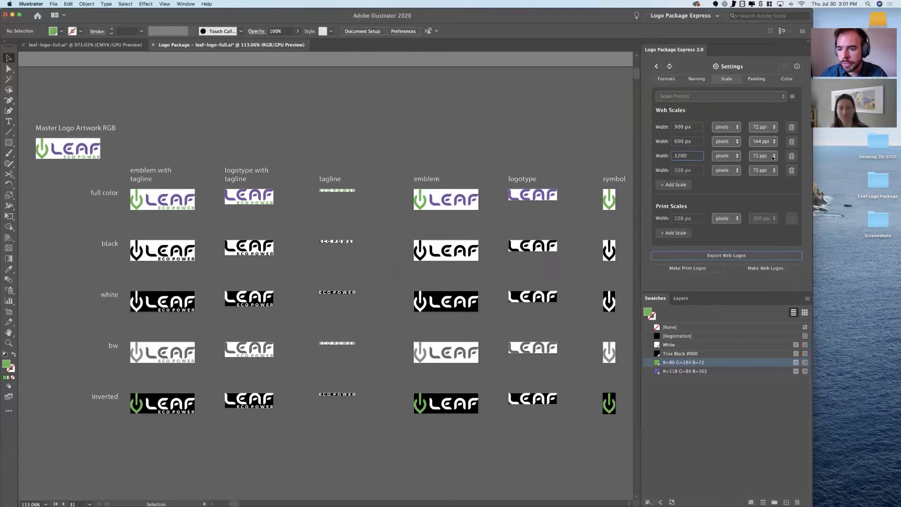
pyautogui.click(764, 157)
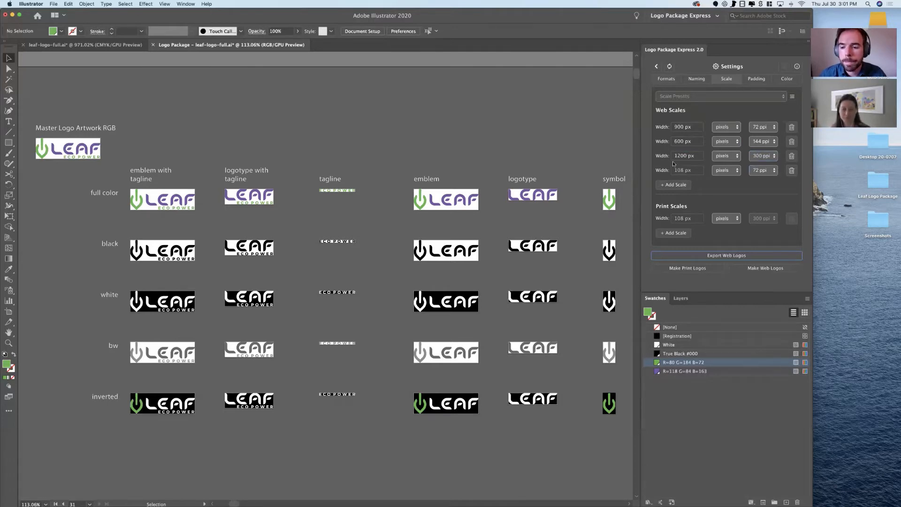
pyautogui.click(792, 170)
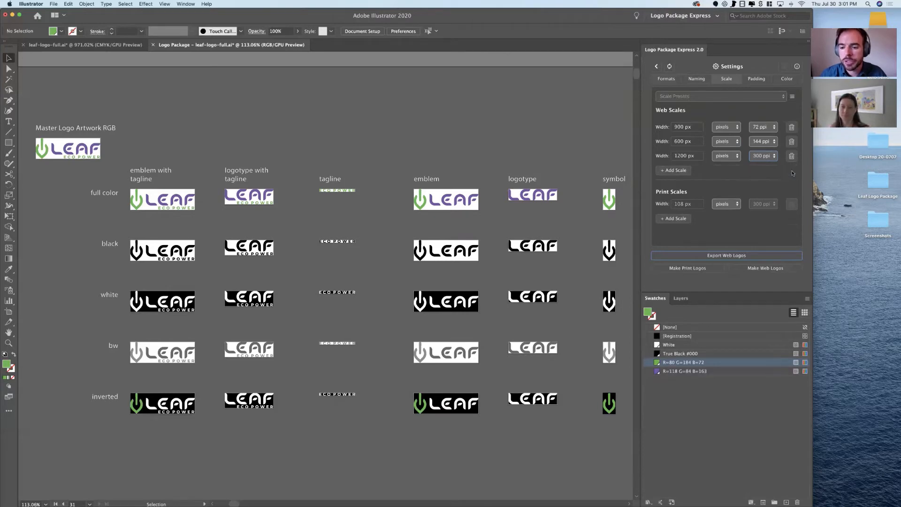
# - Review the print and web file formats, and set the print scale's width to 6 px
pyautogui.click(670, 81)
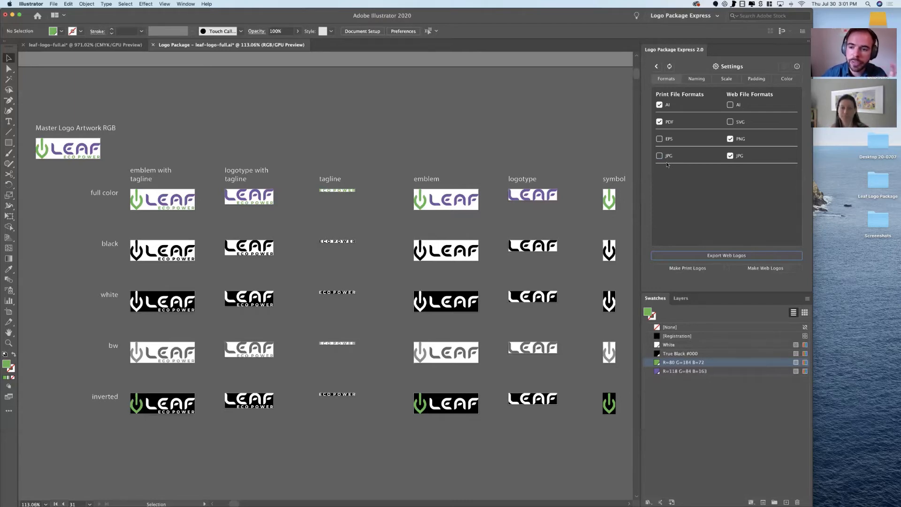
pyautogui.click(730, 79)
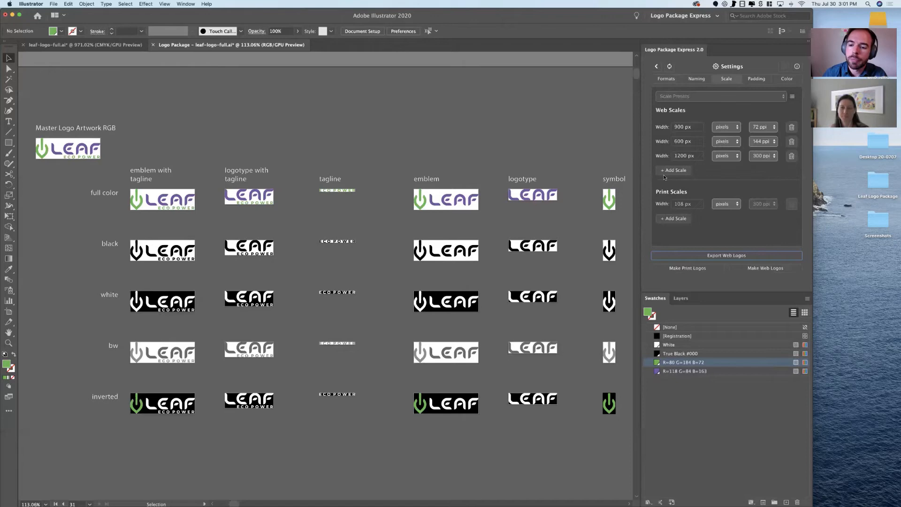
pyautogui.click(673, 204)
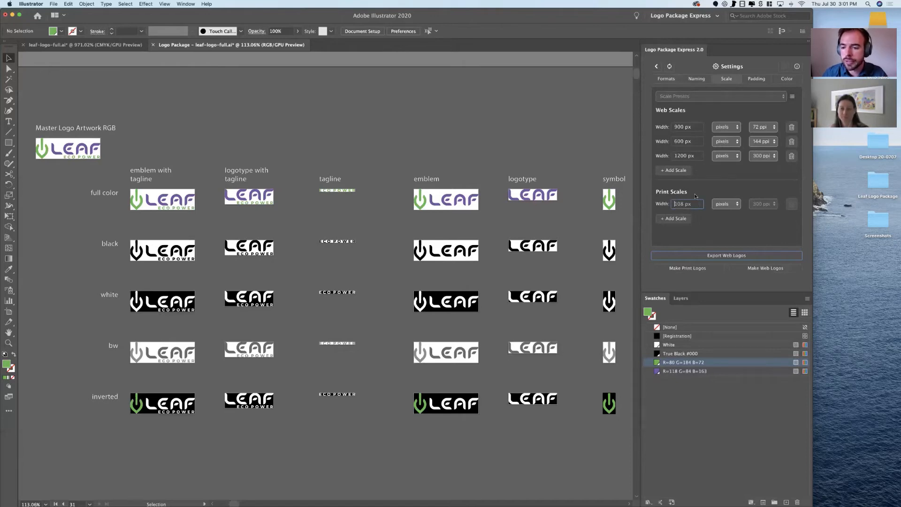
pyautogui.press('super+a')
pyautogui.write('6')
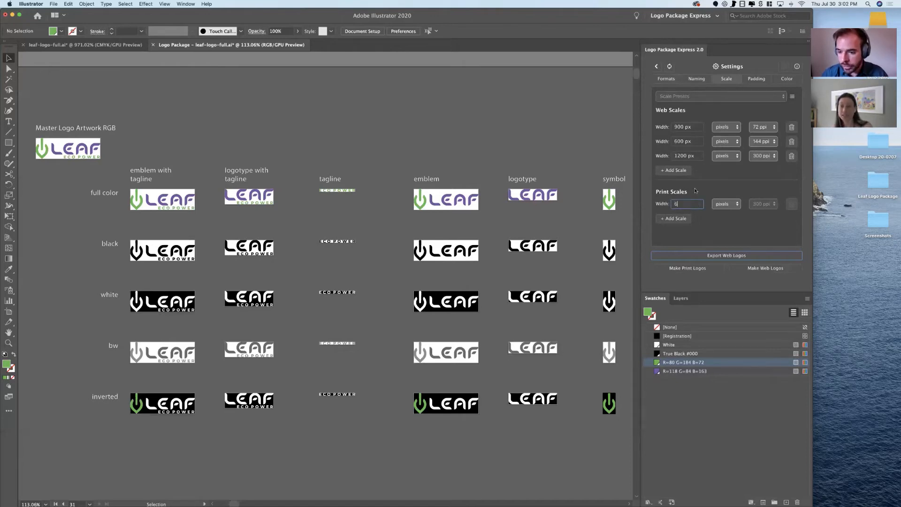
pyautogui.press('Return')
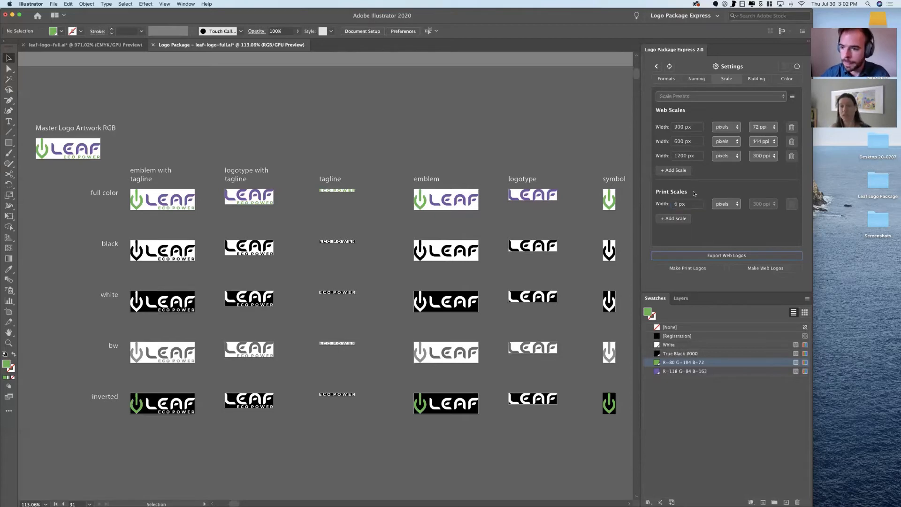
pyautogui.click(687, 205)
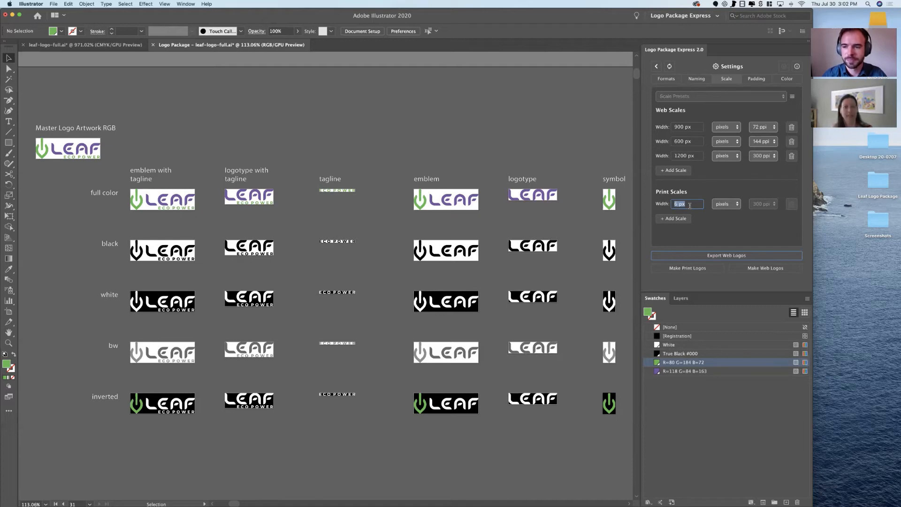
pyautogui.click(720, 187)
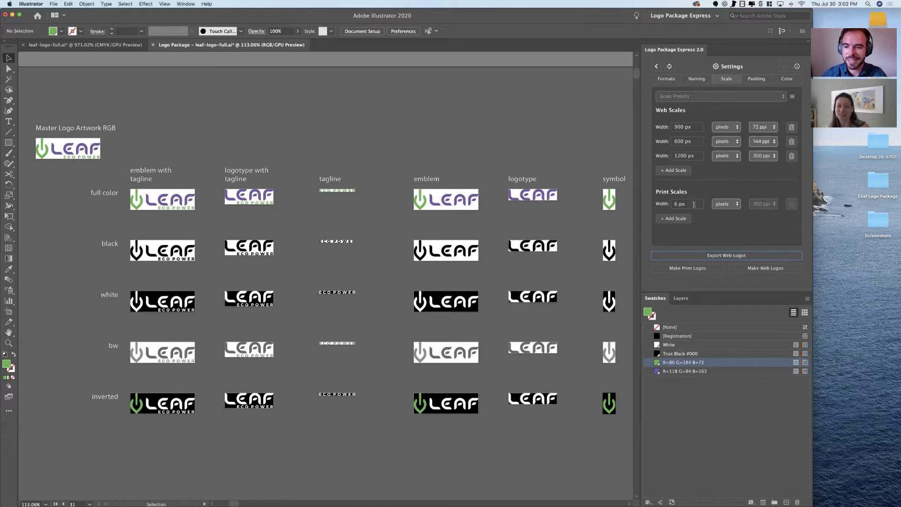
# - Change the print scale's unit to inches and set its width to 5 in
pyautogui.click(736, 204)
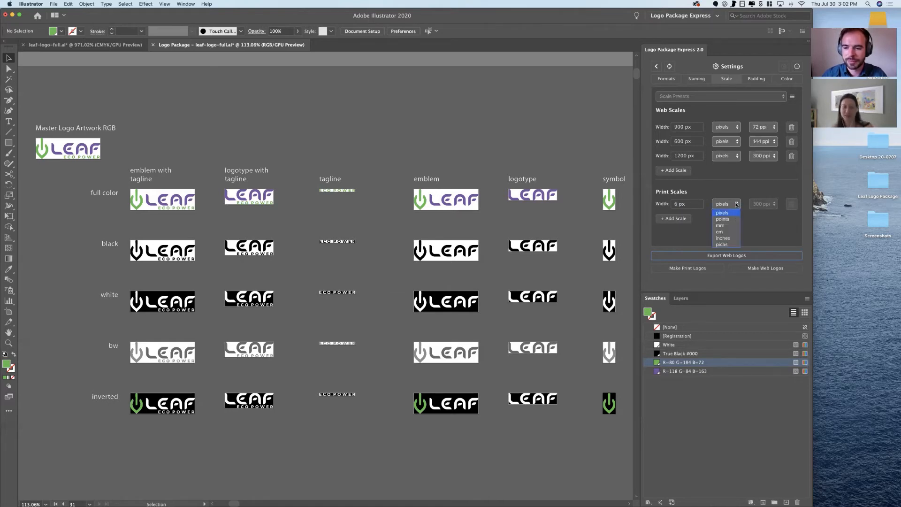
pyautogui.click(723, 238)
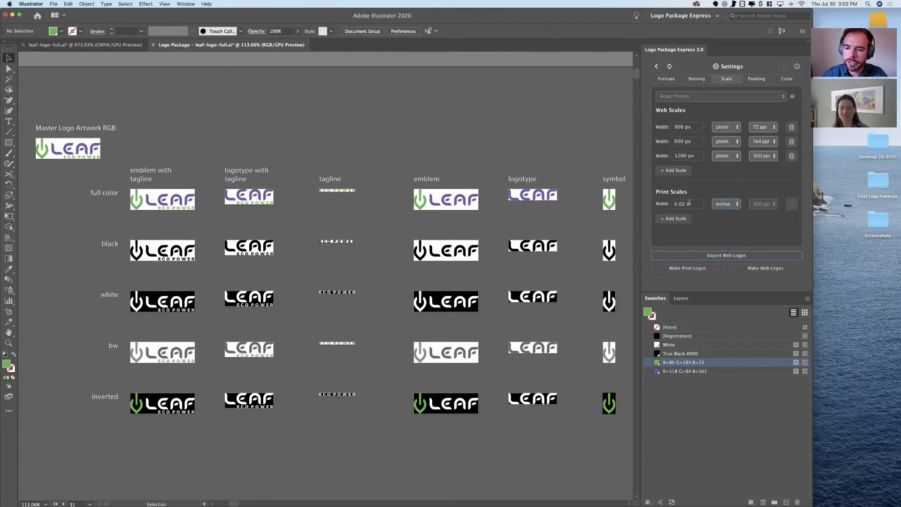
pyautogui.click(697, 204)
pyautogui.write('5')
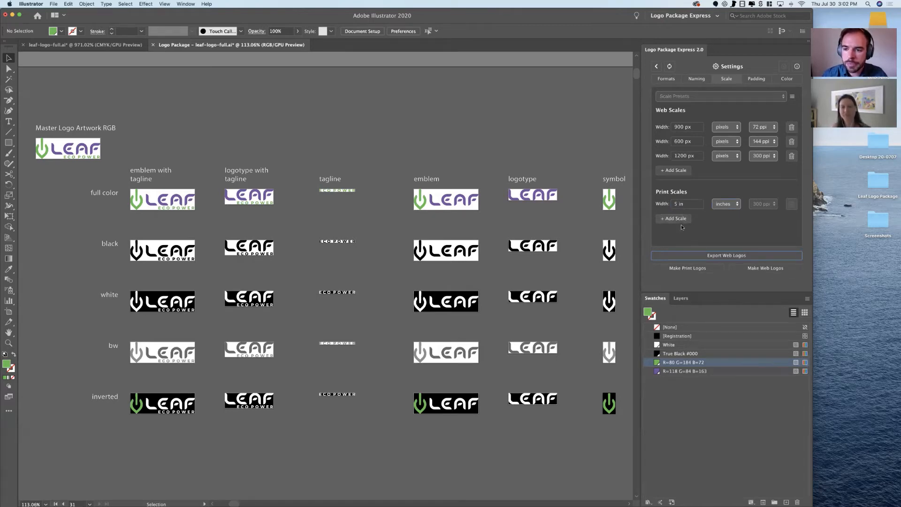
pyautogui.press('Tab')
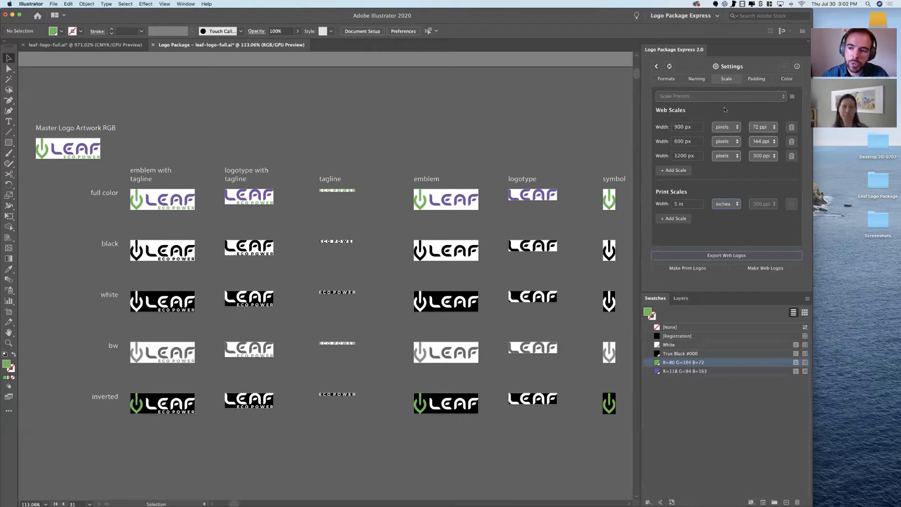
# - In the padding settings, change the unit to pixels and apply 20 px of linked padding on all four sides
pyautogui.click(756, 80)
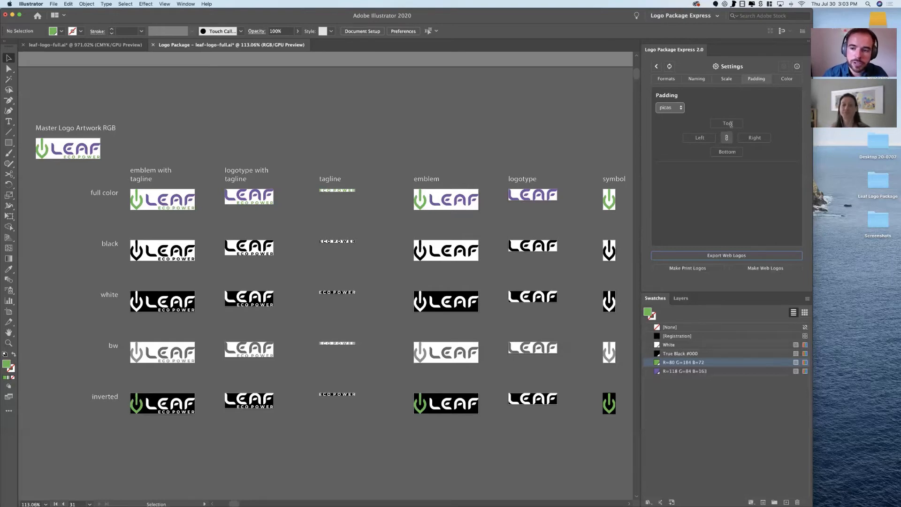
pyautogui.click(735, 124)
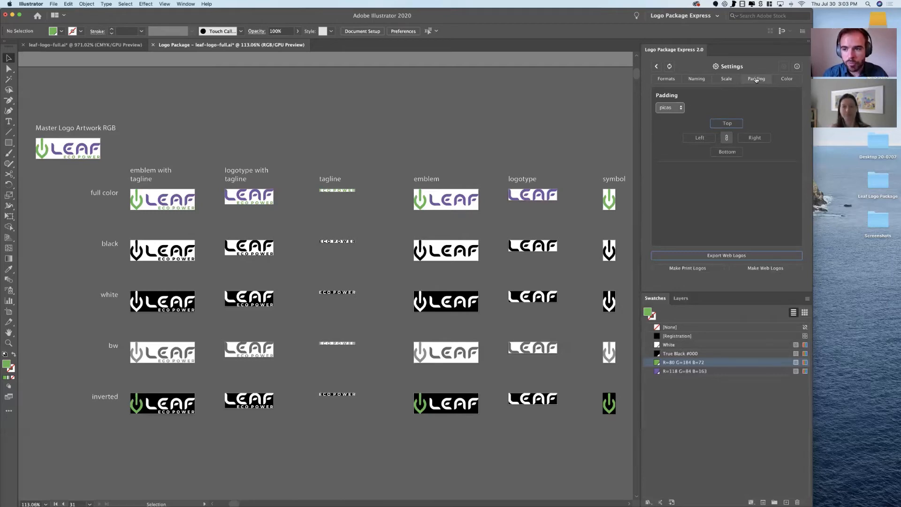
pyautogui.click(676, 108)
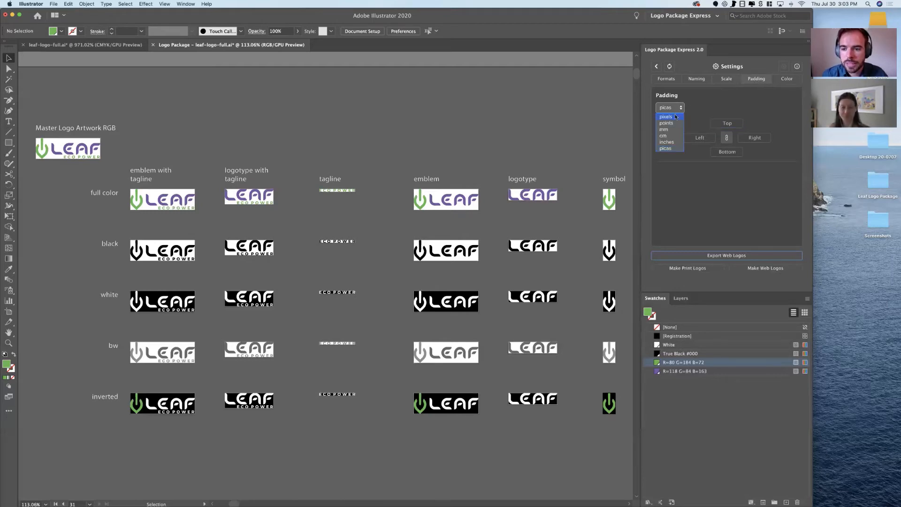
pyautogui.click(673, 134)
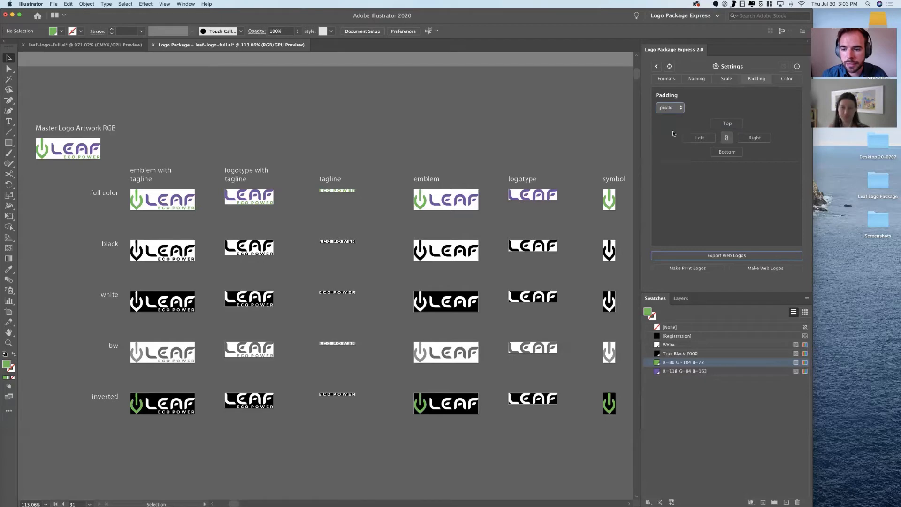
pyautogui.click(729, 122)
pyautogui.write('20')
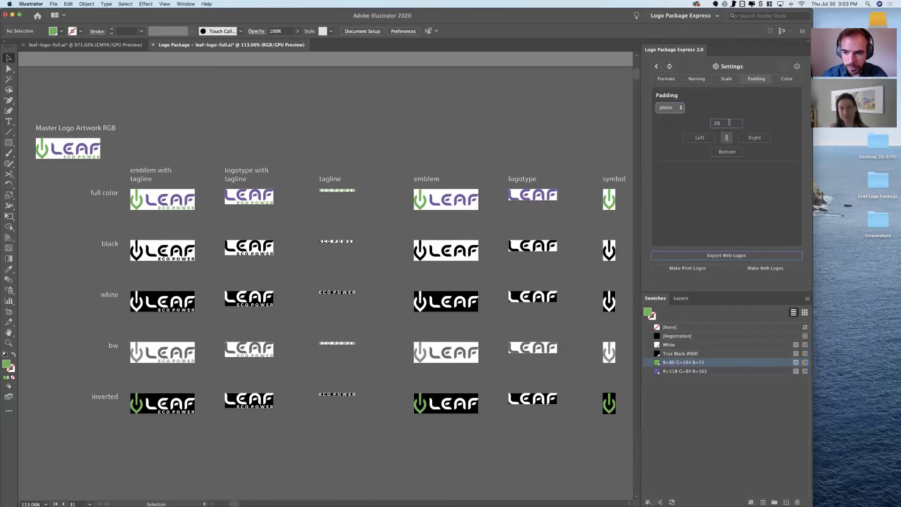
pyautogui.press('Tab')
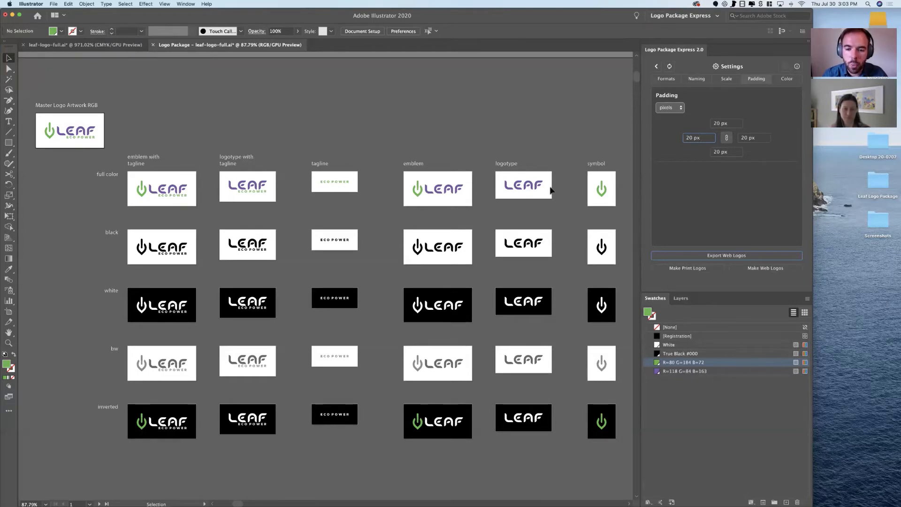
# - Unlink the padding sides and set both the top and bottom padding to 55 px
pyautogui.click(727, 142)
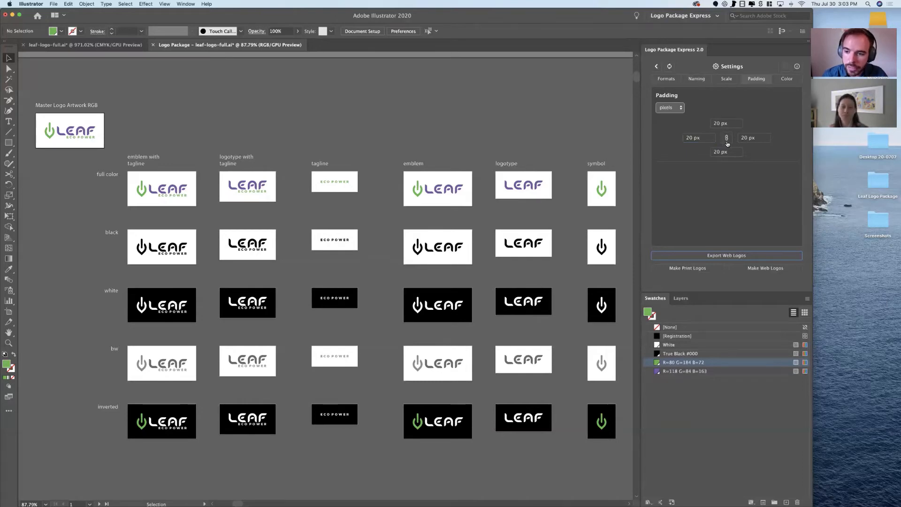
pyautogui.click(734, 123)
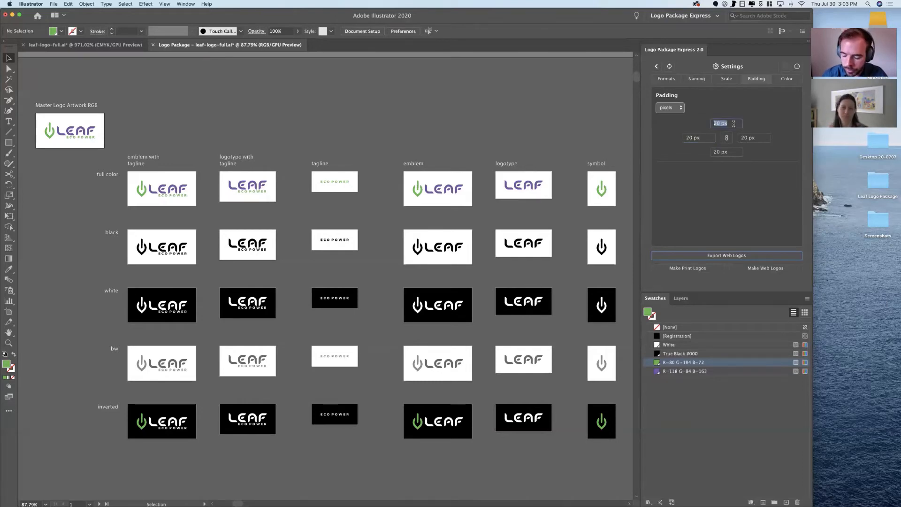
pyautogui.write('55')
pyautogui.press('Tab')
pyautogui.click(729, 150)
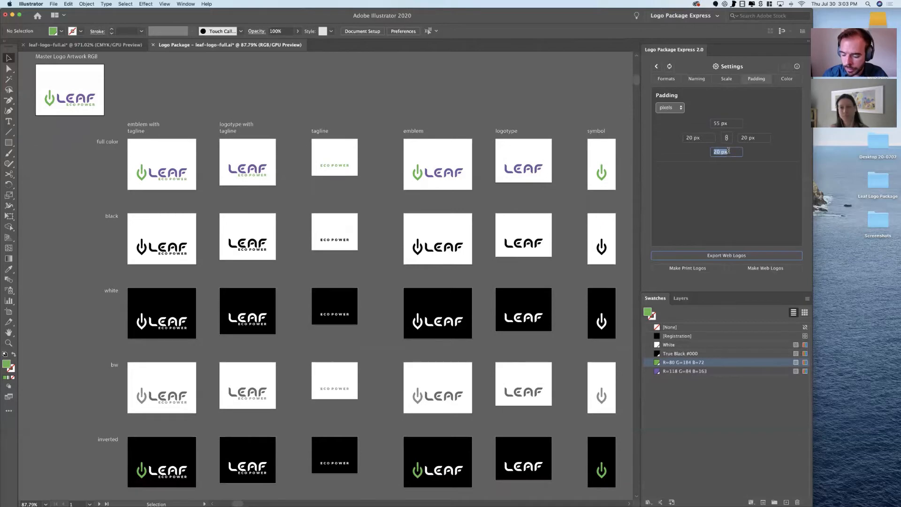
pyautogui.write('55')
pyautogui.press('Tab')
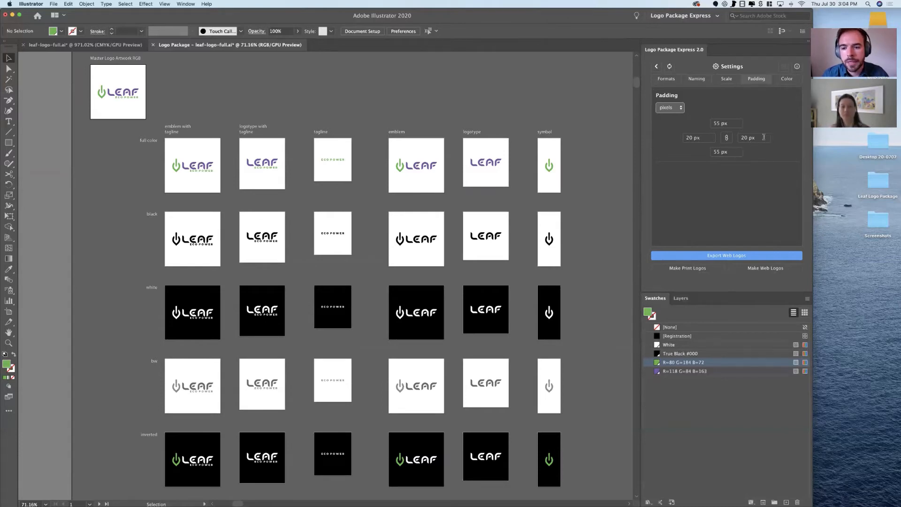
# - Change the padding unit to picas and set the top padding to 1p6
pyautogui.click(674, 108)
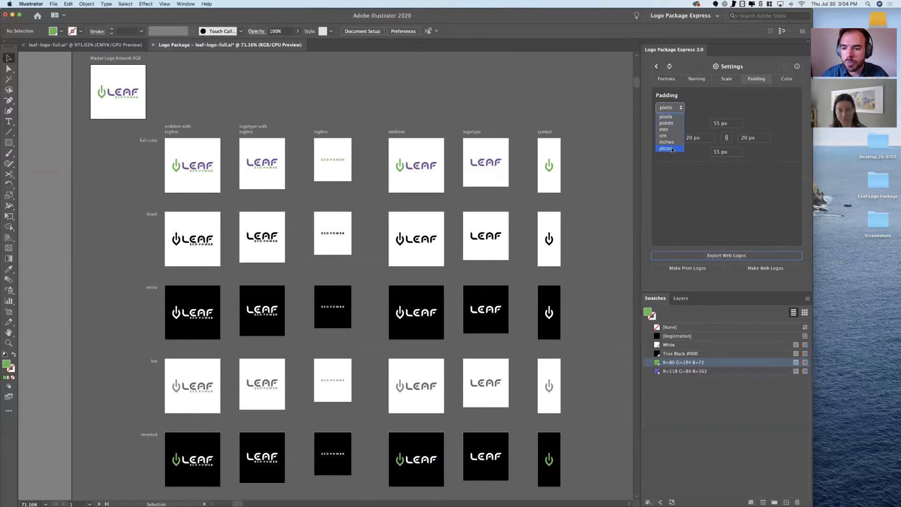
pyautogui.click(672, 150)
pyautogui.doubleClick(731, 124)
pyautogui.write('1')
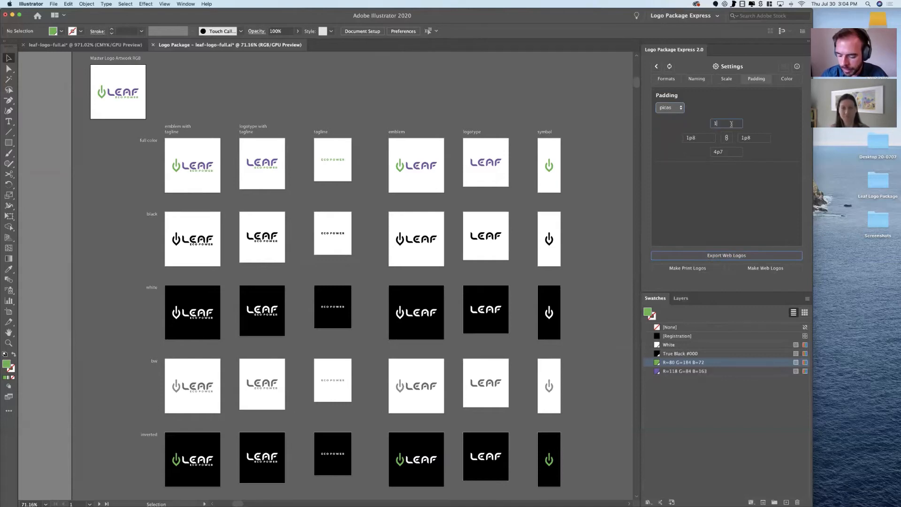
pyautogui.write('p')
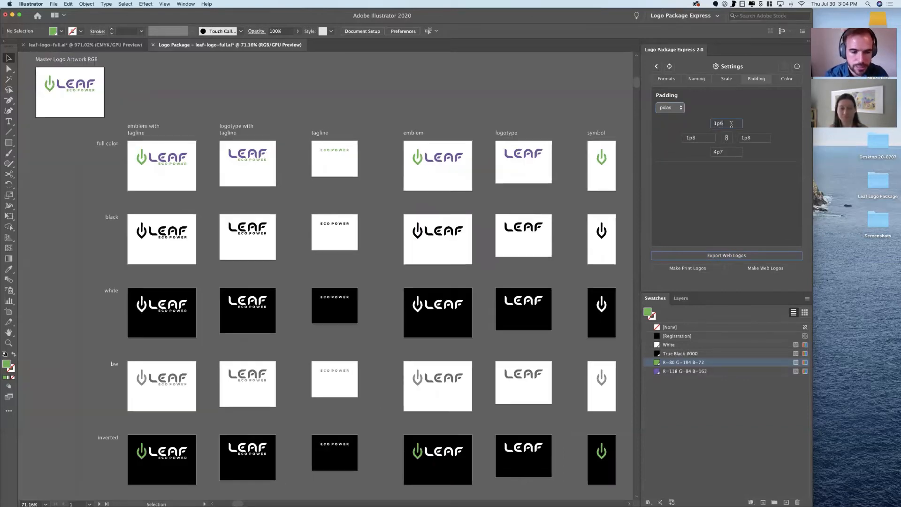
pyautogui.write('6')
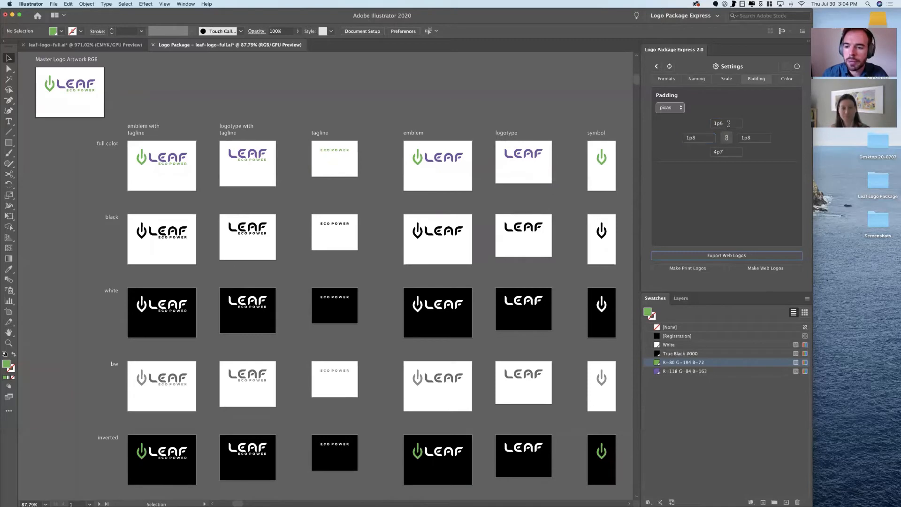
pyautogui.doubleClick(728, 123)
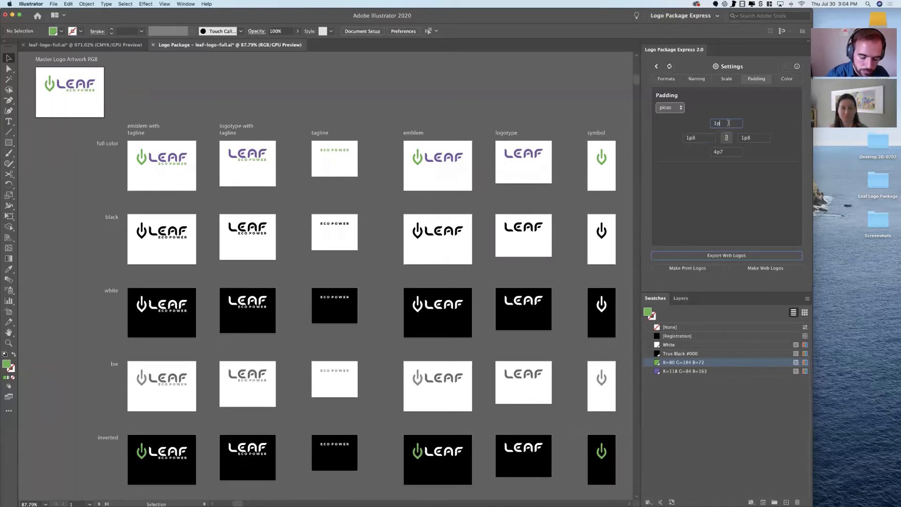
pyautogui.press('Tab')
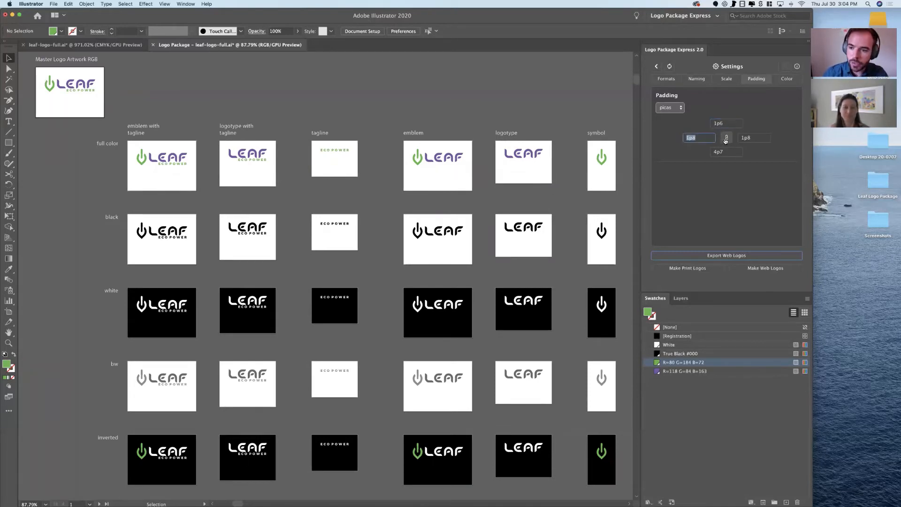
# - Link the four padding sides and apply 16 picas of padding to all of them
pyautogui.click(728, 139)
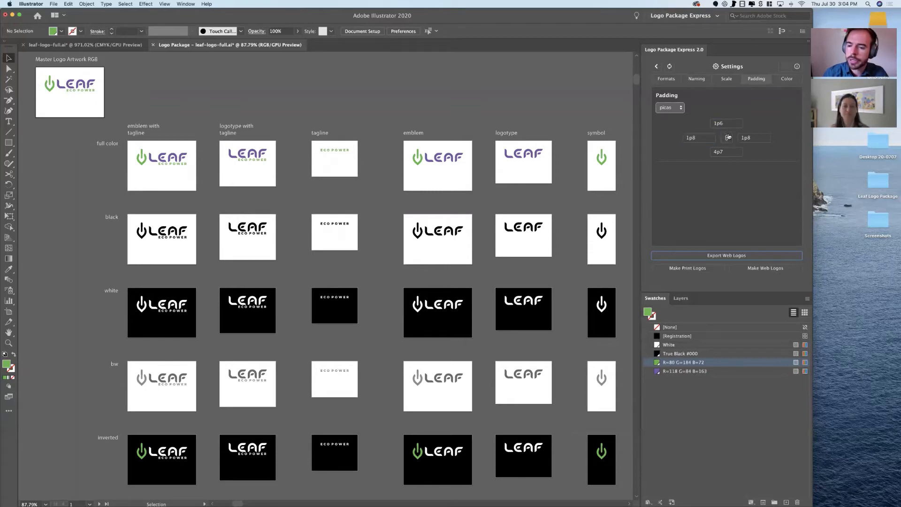
pyautogui.doubleClick(726, 122)
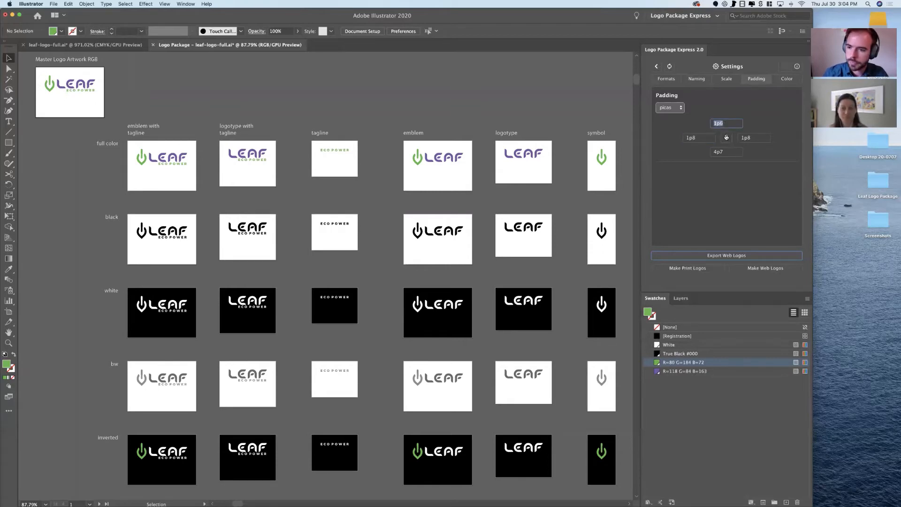
pyautogui.click(727, 138)
pyautogui.click(730, 123)
pyautogui.doubleClick(730, 123)
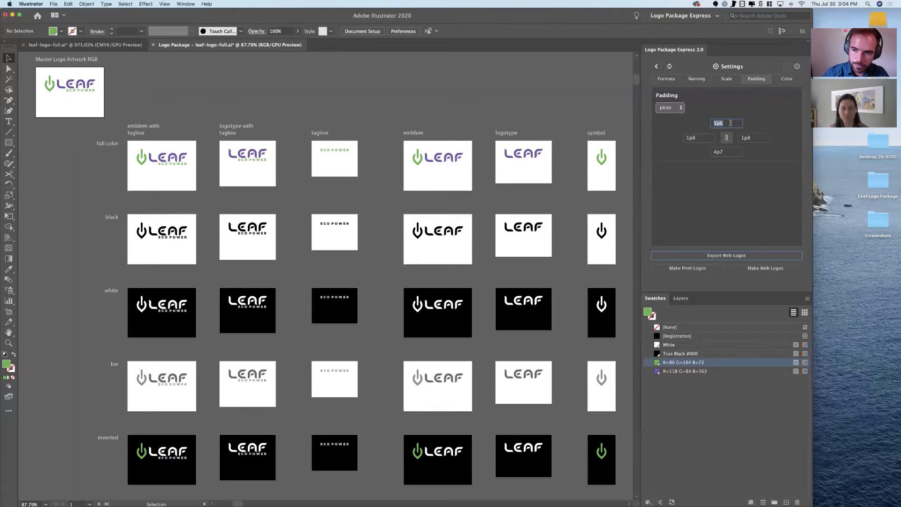
pyautogui.write('16')
pyautogui.press('Tab')
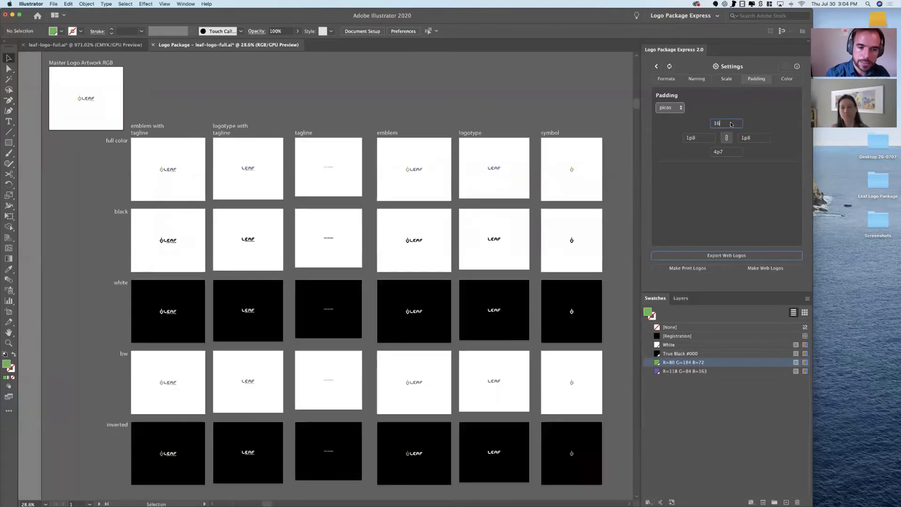
# - Set the linked padding to 1p6 on all four sides
pyautogui.doubleClick(730, 123)
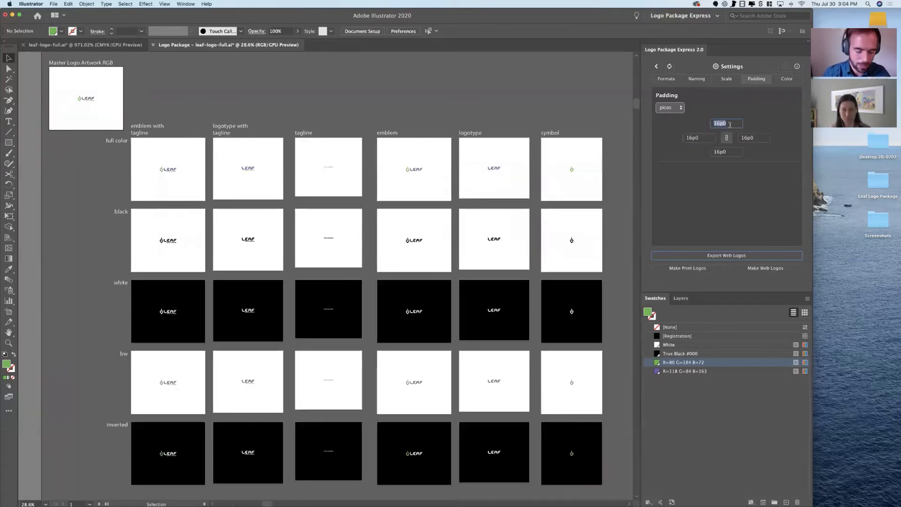
pyautogui.write('1p6')
pyautogui.press('Tab')
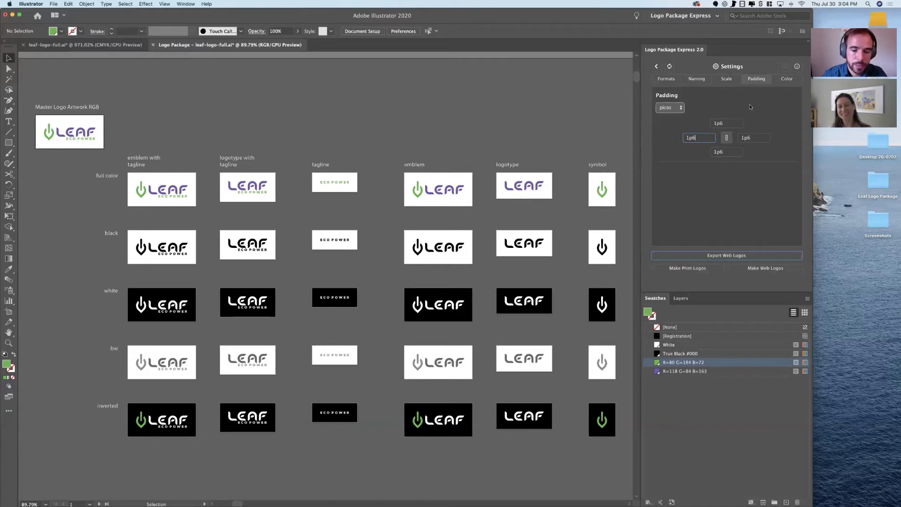
# - Generate the print logos, and review their Pantone swatches and the Pantone conversion and inversion settings
pyautogui.click(688, 269)
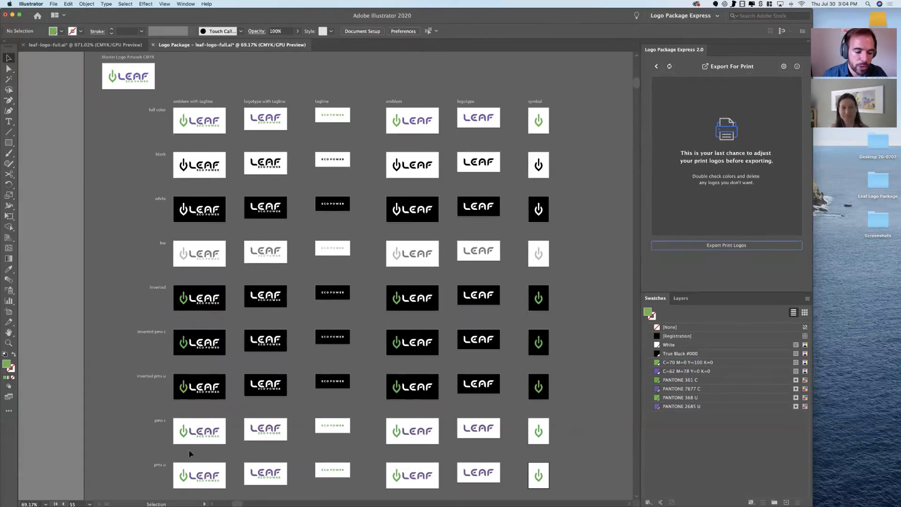
pyautogui.scroll(1, 189, 452)
pyautogui.scroll(1, 189, 450)
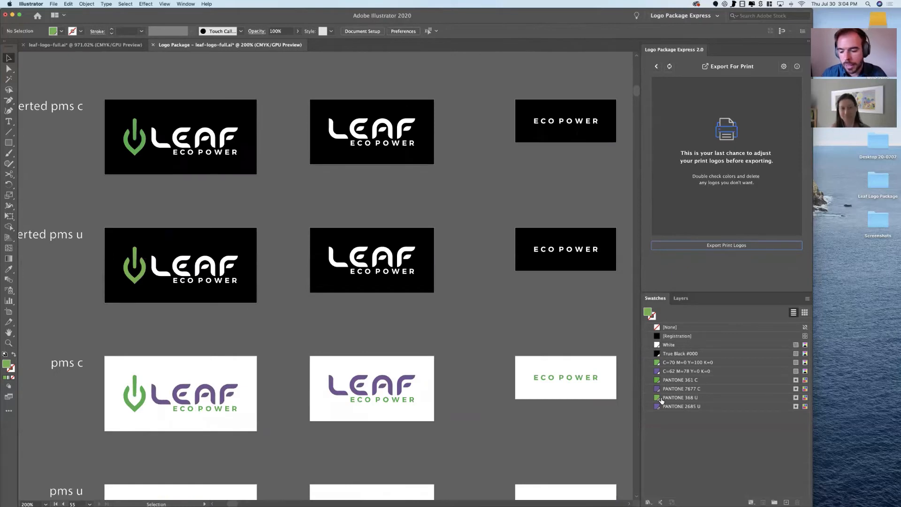
pyautogui.click(702, 391)
pyautogui.click(691, 398)
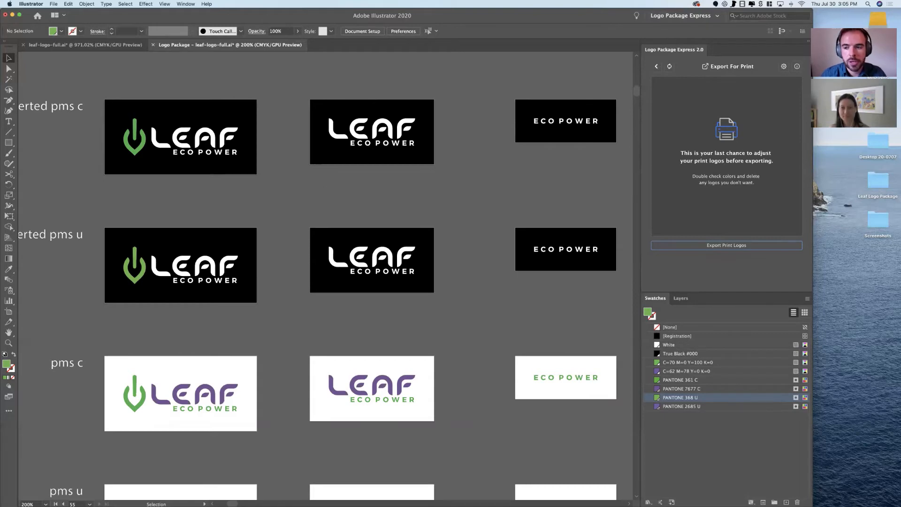
pyautogui.click(783, 67)
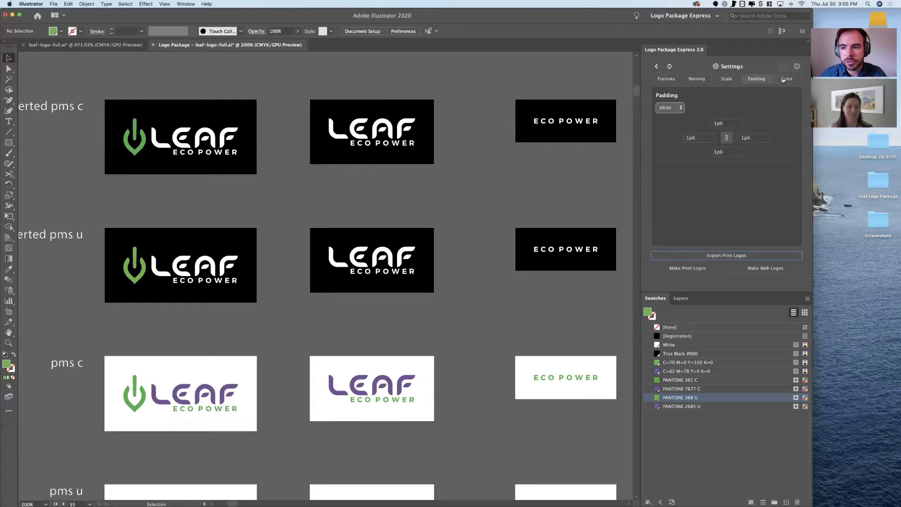
pyautogui.click(787, 79)
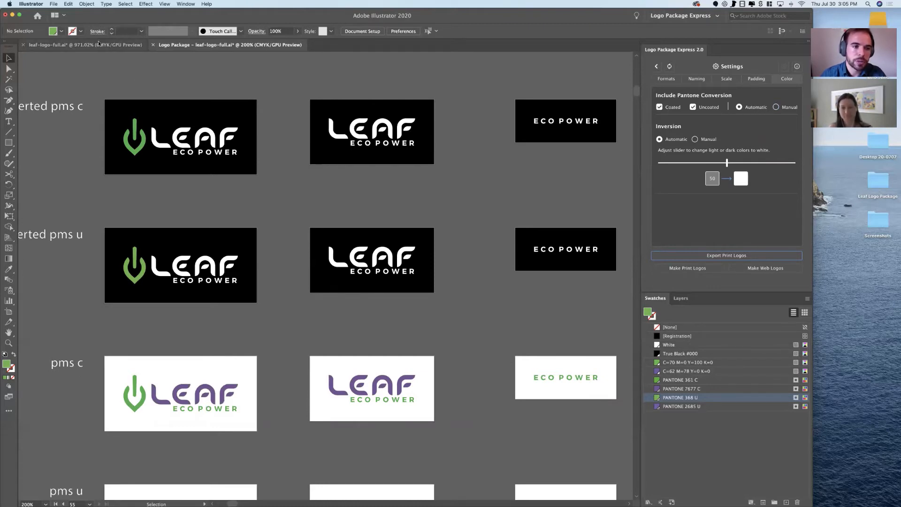
# - Start the logo package over and close the generated package document
pyautogui.click(670, 71)
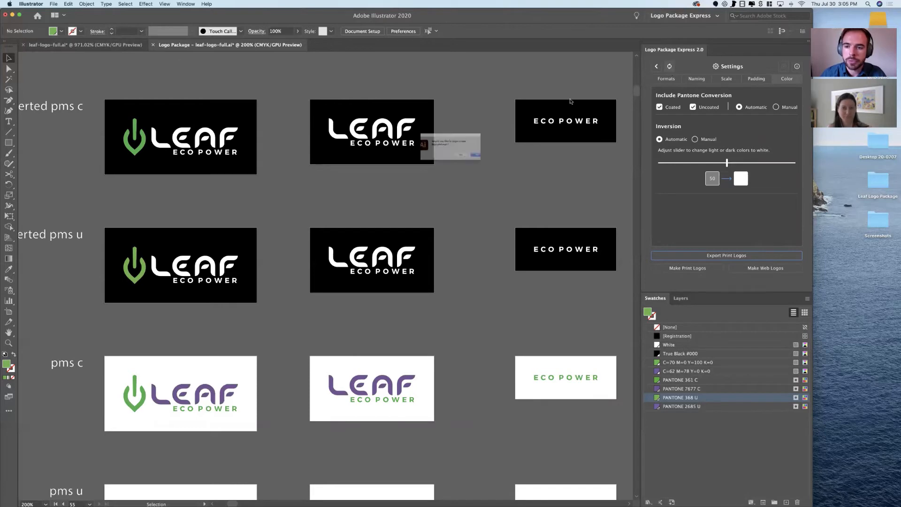
pyautogui.click(503, 164)
pyautogui.click(482, 270)
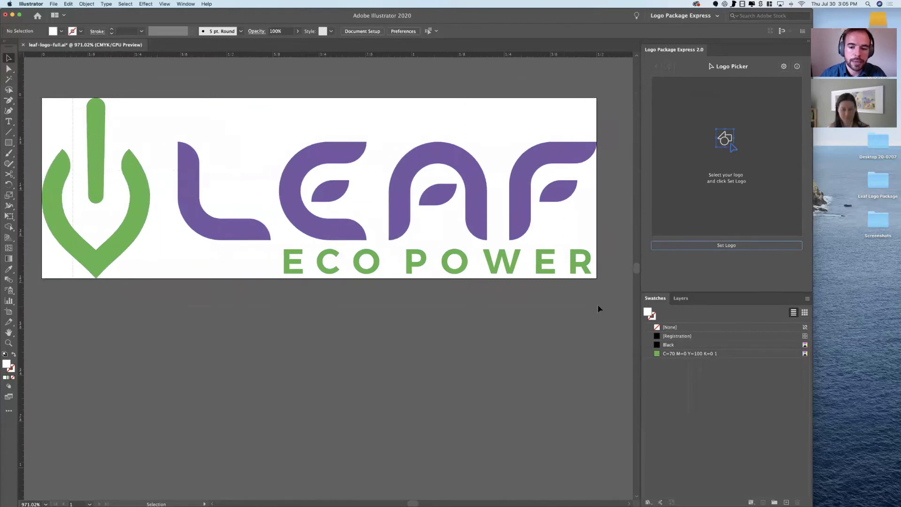
# - Recolor the whole LEAF logo with the PANTONE+ Solid Coated color book and check the swatches used by its symbol and lettering
pyautogui.click(581, 262)
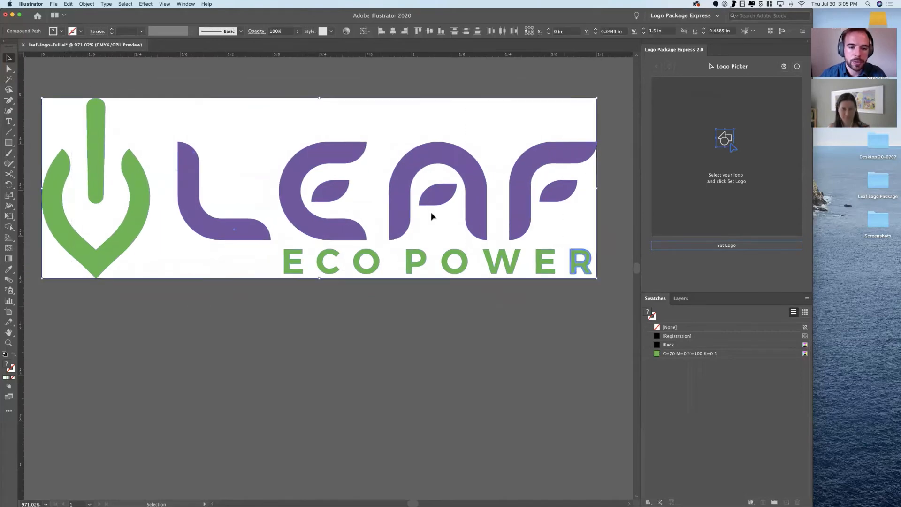
pyautogui.click(345, 31)
pyautogui.click(463, 283)
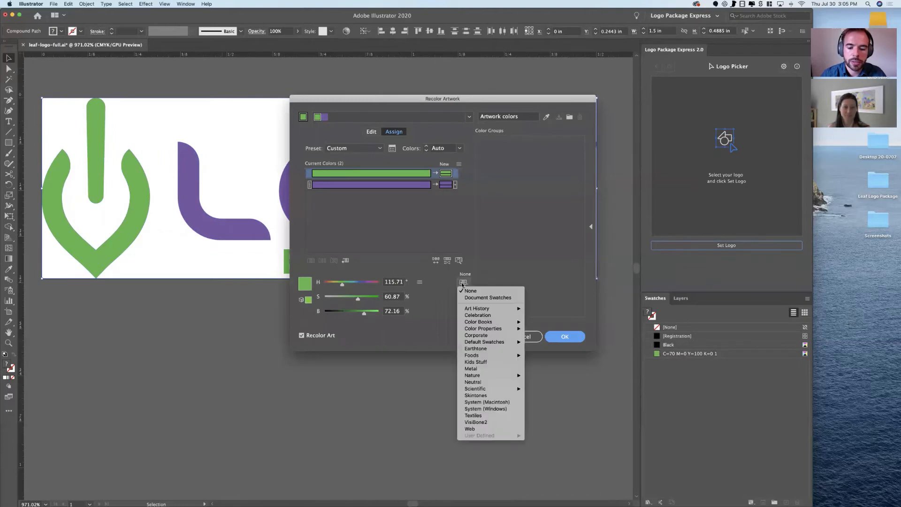
pyautogui.moveTo(503, 324)
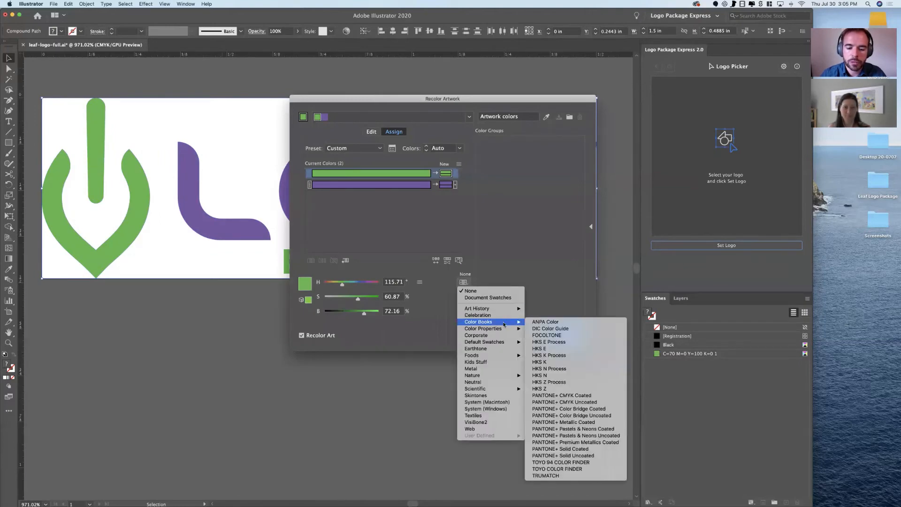
pyautogui.click(580, 454)
pyautogui.click(565, 337)
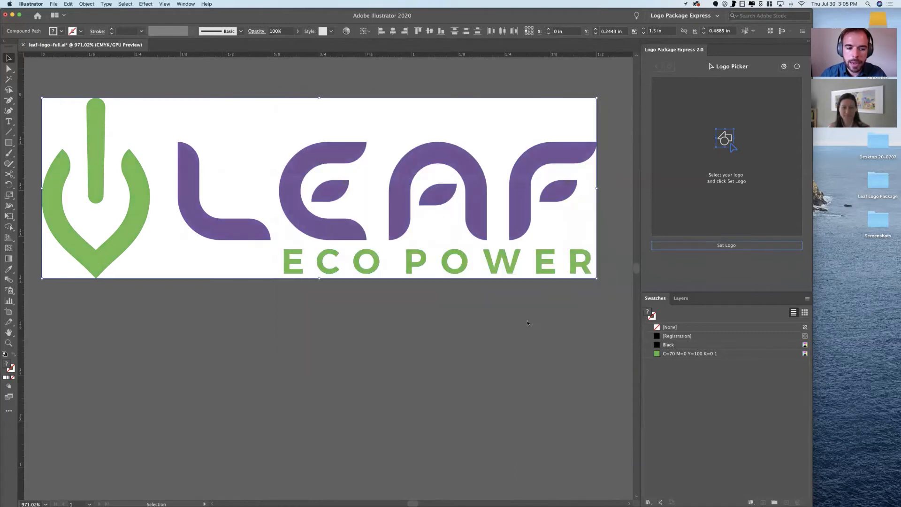
pyautogui.click(254, 76)
pyautogui.click(141, 180)
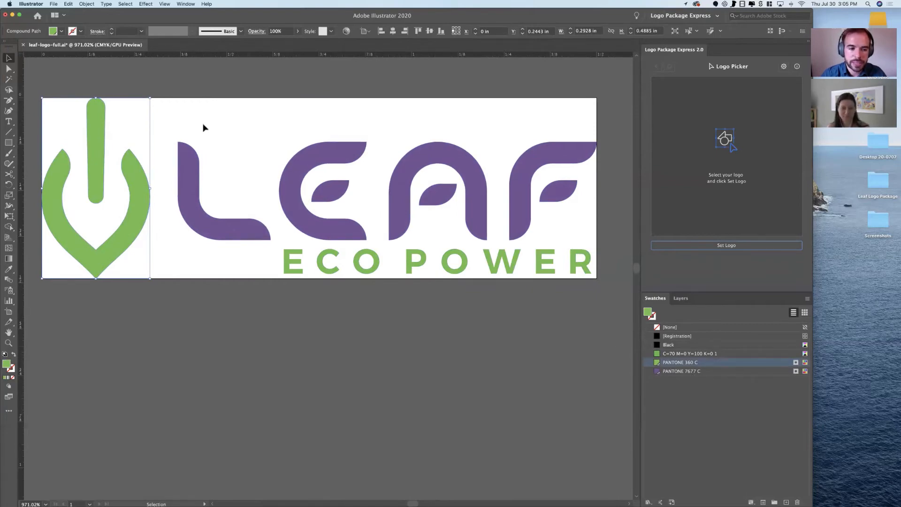
pyautogui.click(569, 196)
pyautogui.click(608, 213)
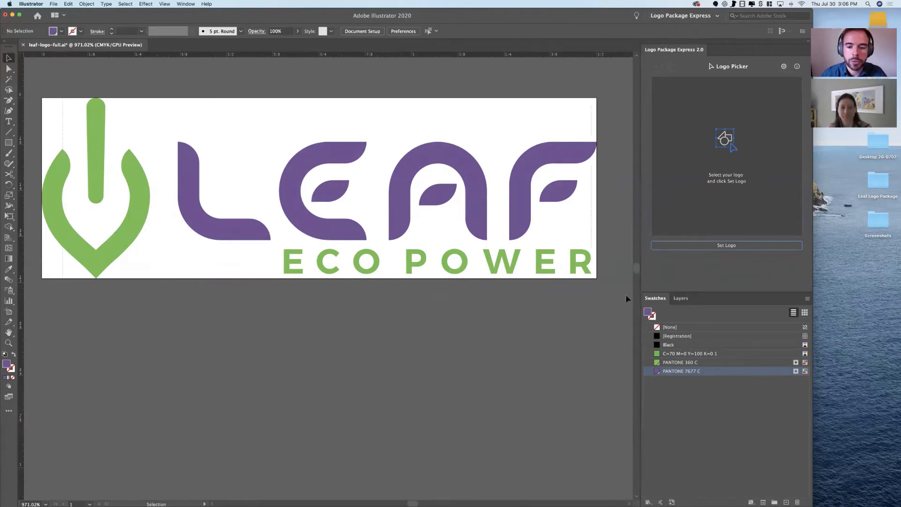
# - Set the whole recolored artwork as the package logo and clear the linked padding on all four sides
pyautogui.click(580, 262)
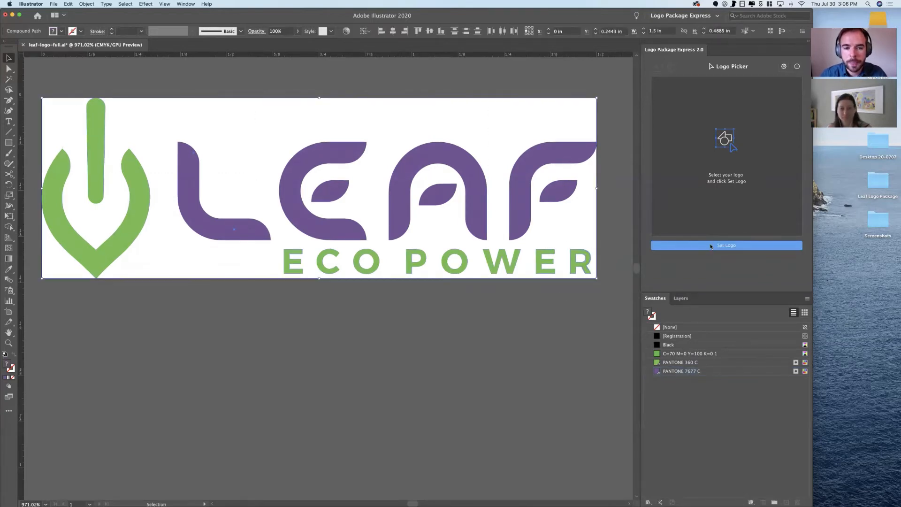
pyautogui.click(711, 246)
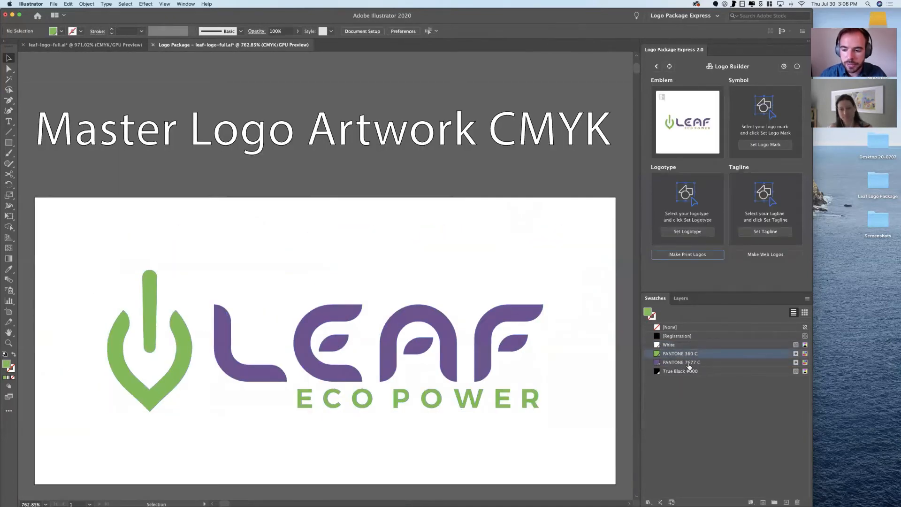
pyautogui.click(782, 67)
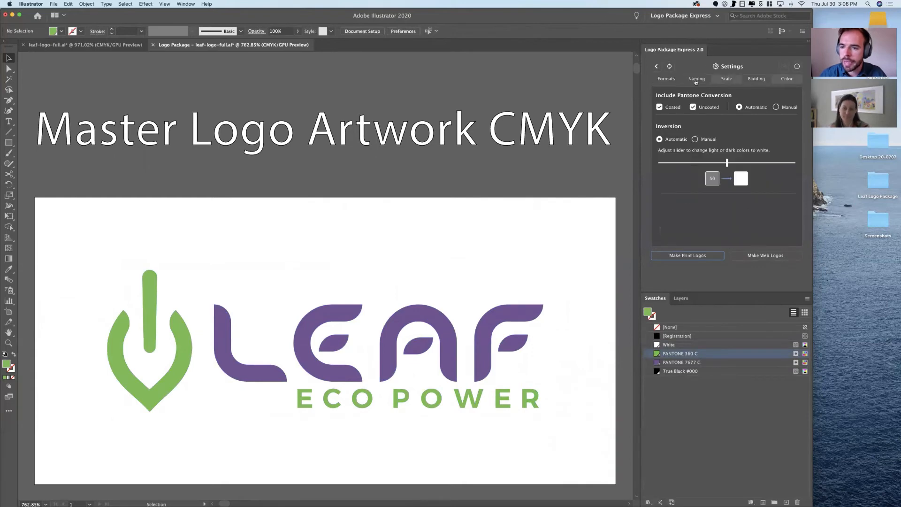
pyautogui.click(756, 79)
pyautogui.click(733, 122)
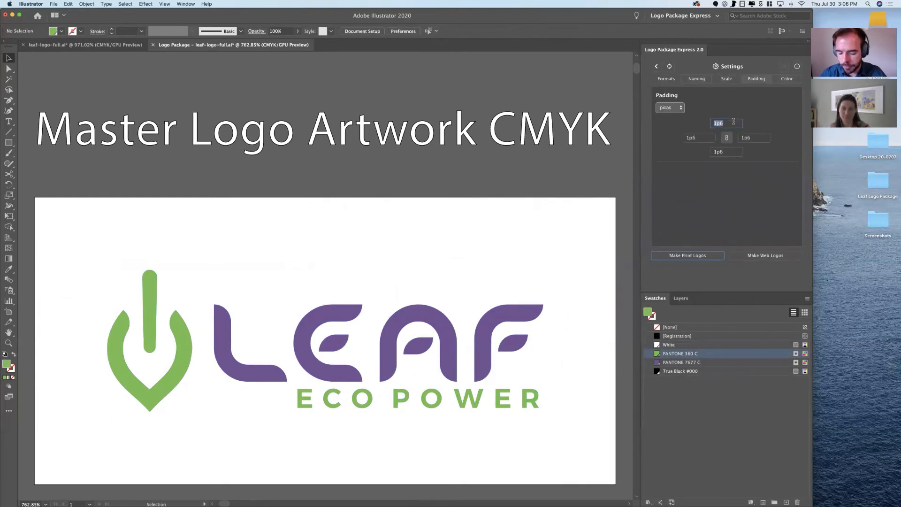
pyautogui.press('BackSpace')
pyautogui.press('Tab')
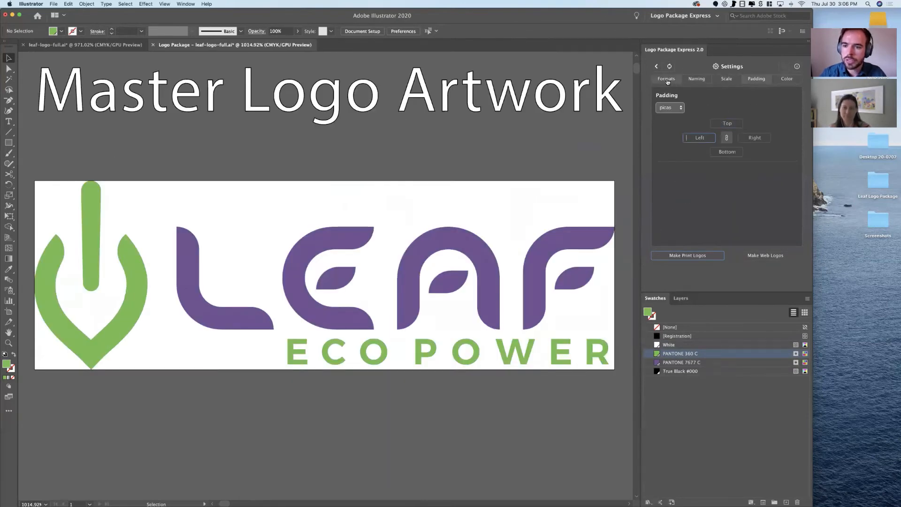
# - Generate the print logos and check the swatches used by the symbol and lettering of the pms c version
pyautogui.click(656, 66)
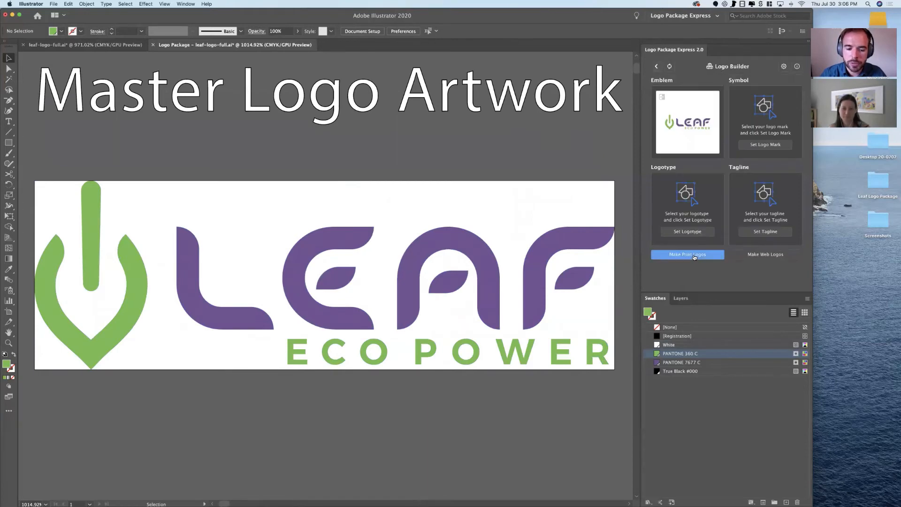
pyautogui.click(694, 256)
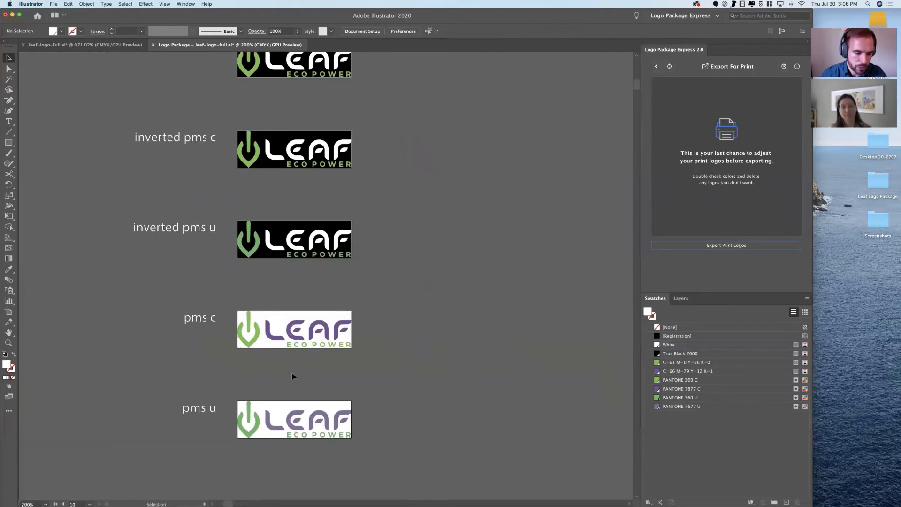
pyautogui.press('super+equal')
pyautogui.press('a')
pyautogui.click(239, 326)
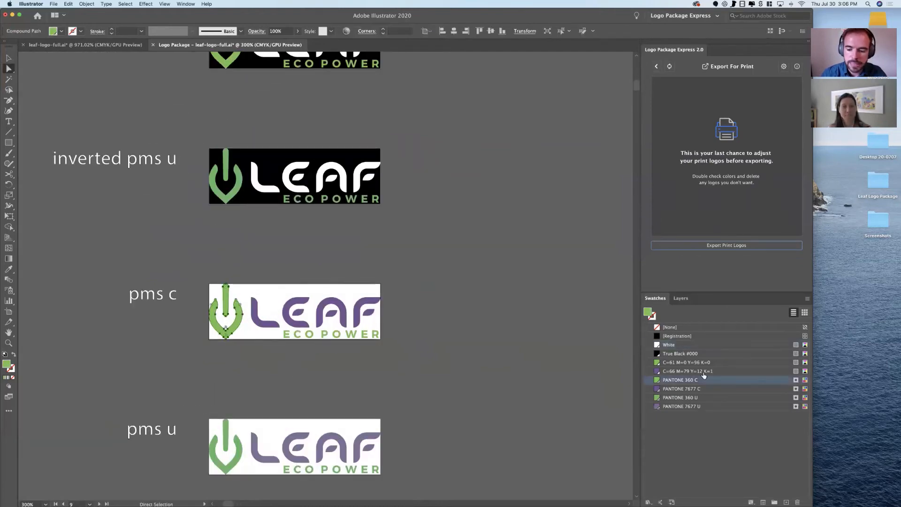
pyautogui.click(308, 314)
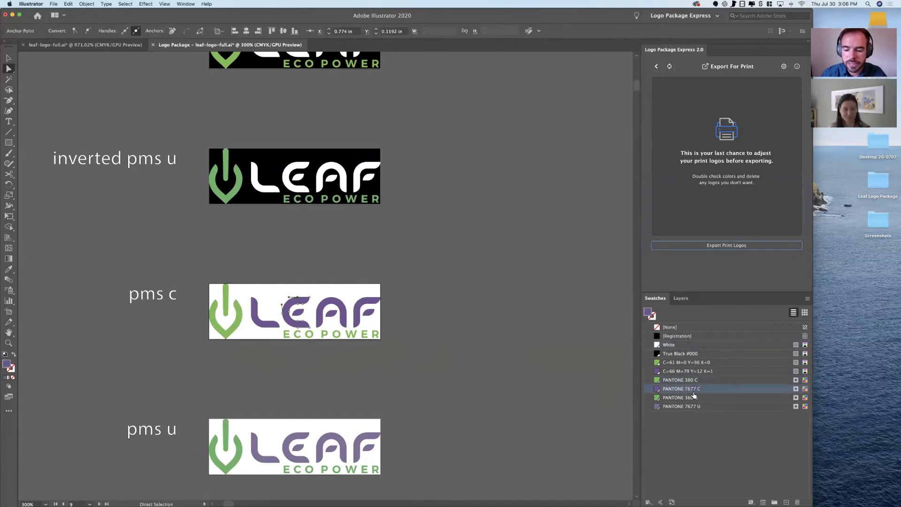
pyautogui.click(500, 316)
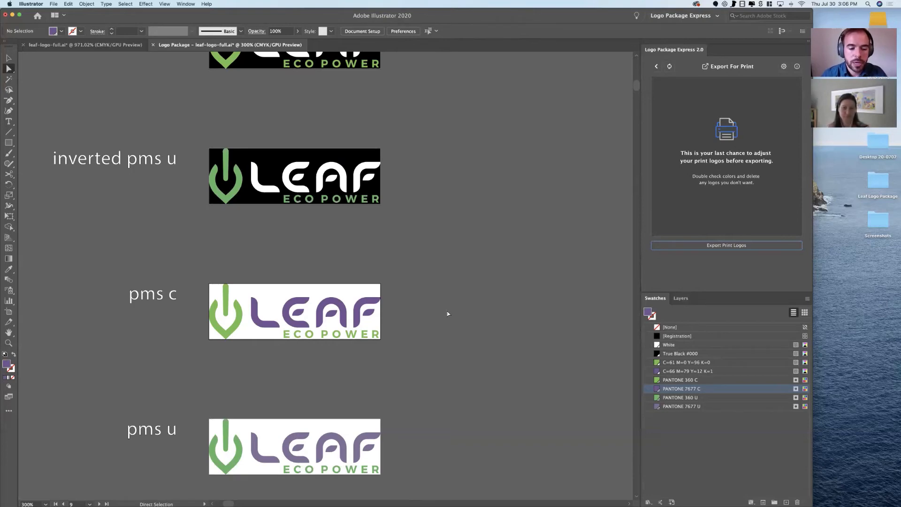
# - Check the swatches used by the symbol and lettering of the pms u version and review the other generated print versions
pyautogui.scroll(-2, 446, 321)
pyautogui.scroll(-2, 449, 320)
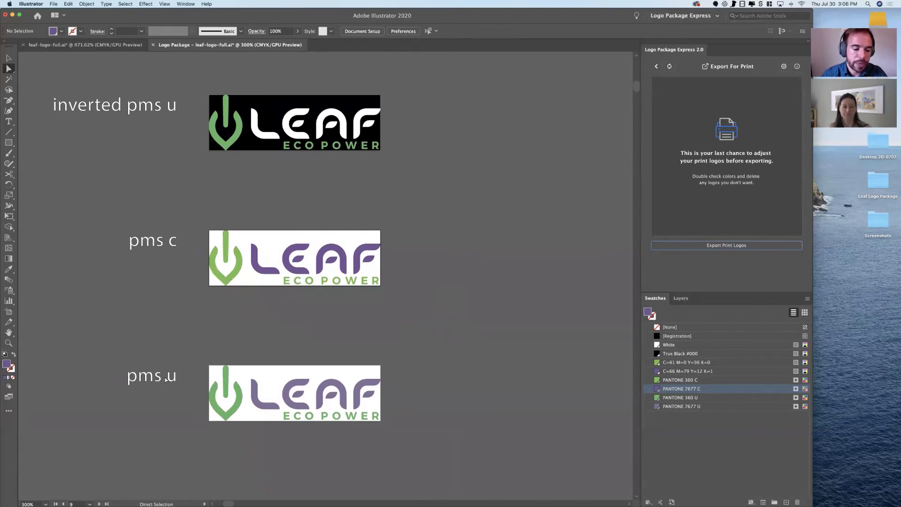
pyautogui.click(240, 396)
pyautogui.click(294, 397)
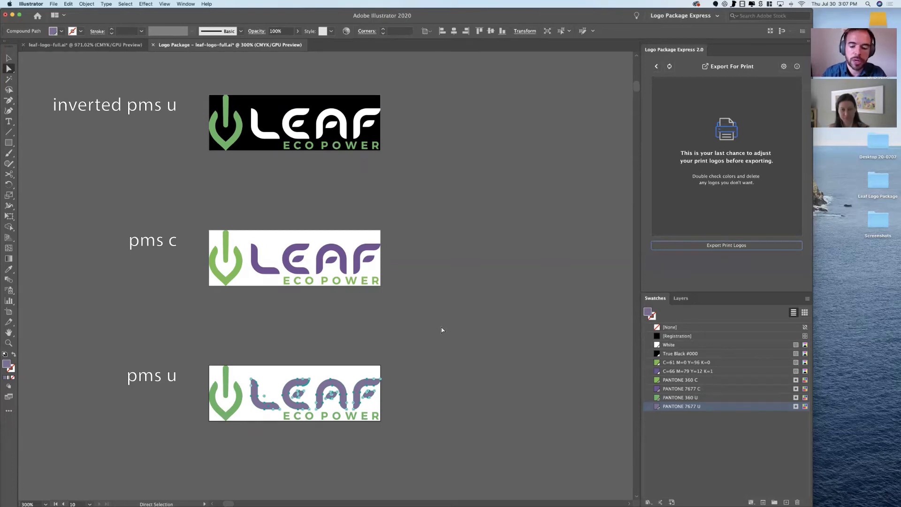
pyautogui.click(445, 333)
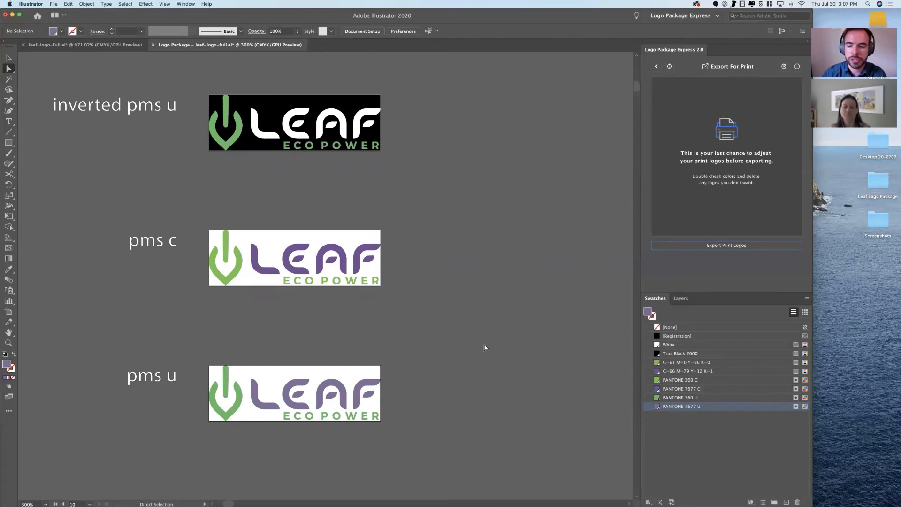
pyautogui.scroll(2, 454, 352)
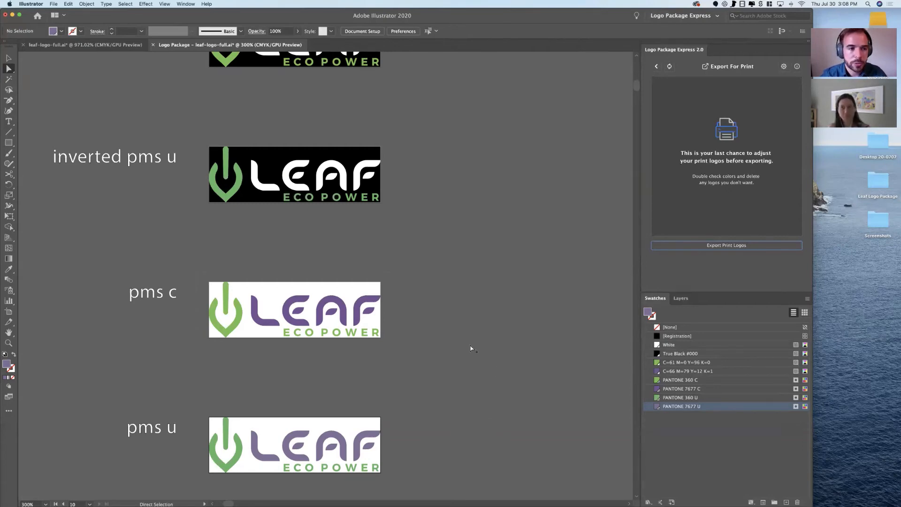
pyautogui.press('super+minus')
pyautogui.press('super+minus')
pyautogui.scroll(1, 464, 349)
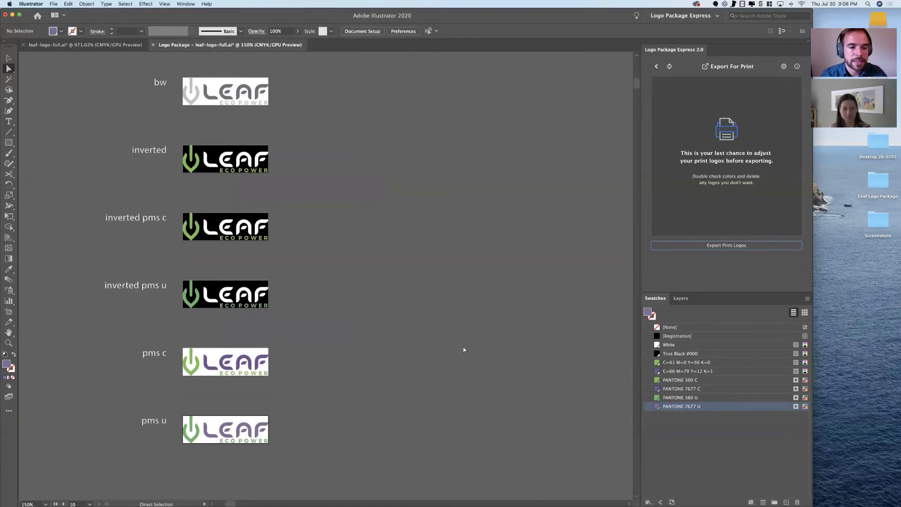
pyautogui.scroll(5, 463, 349)
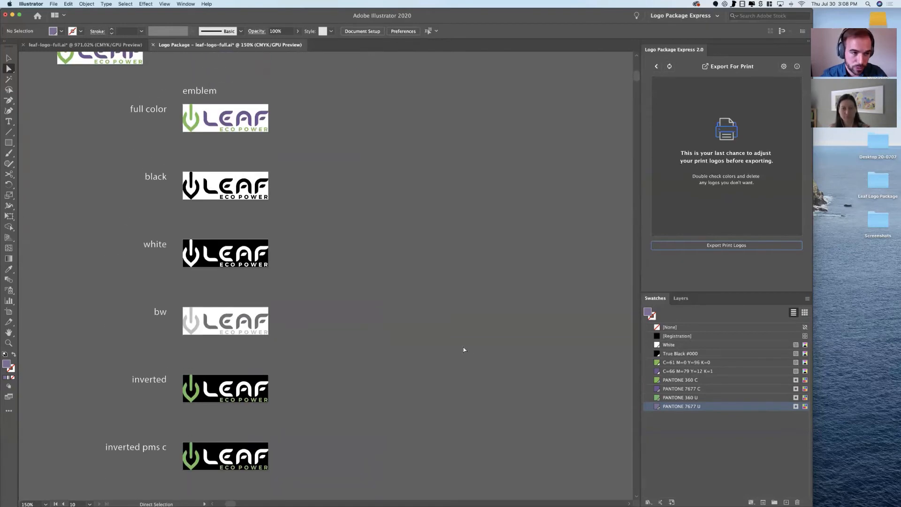
pyautogui.scroll(3, 464, 350)
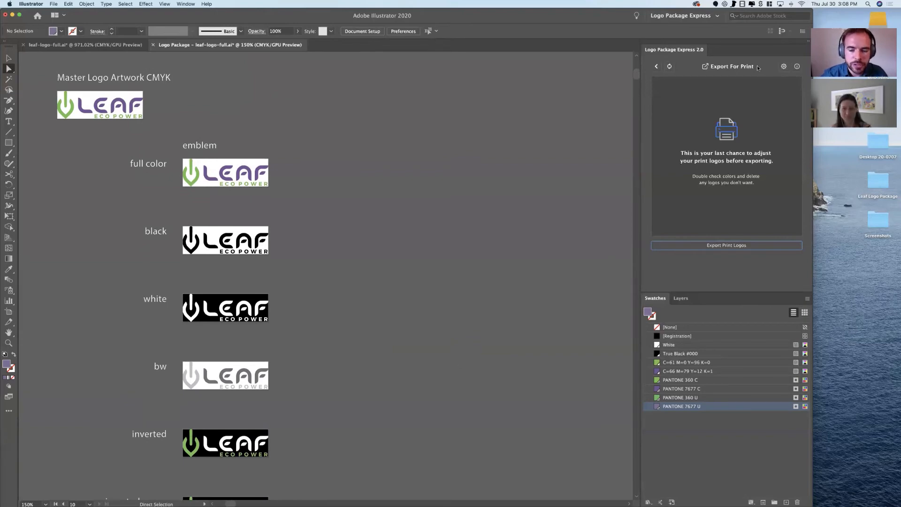
# - Review the current naming settings and save them as a new naming preset called standard
pyautogui.click(783, 67)
pyautogui.click(703, 85)
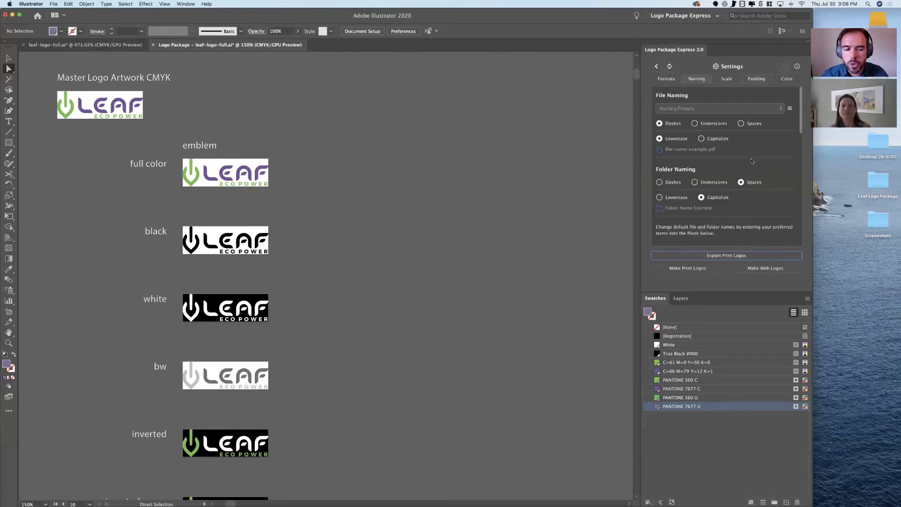
pyautogui.scroll(-3, 754, 158)
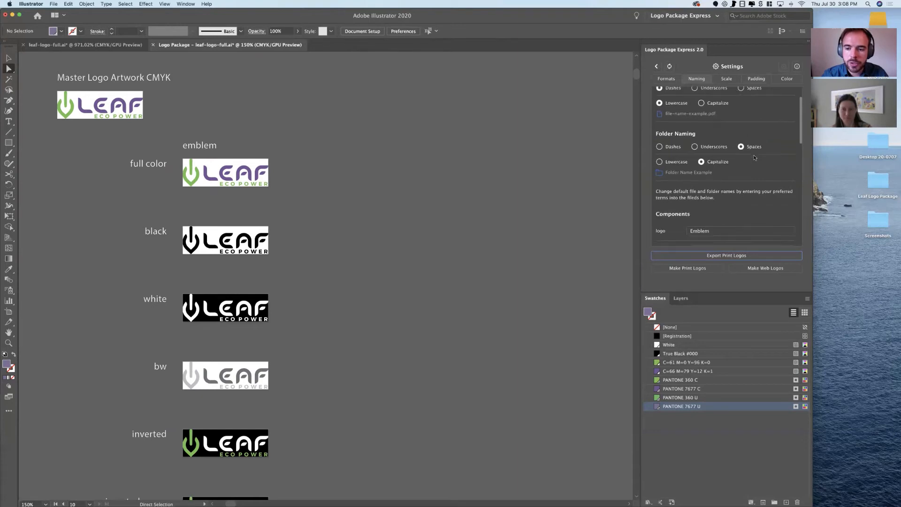
pyautogui.scroll(-1, 742, 147)
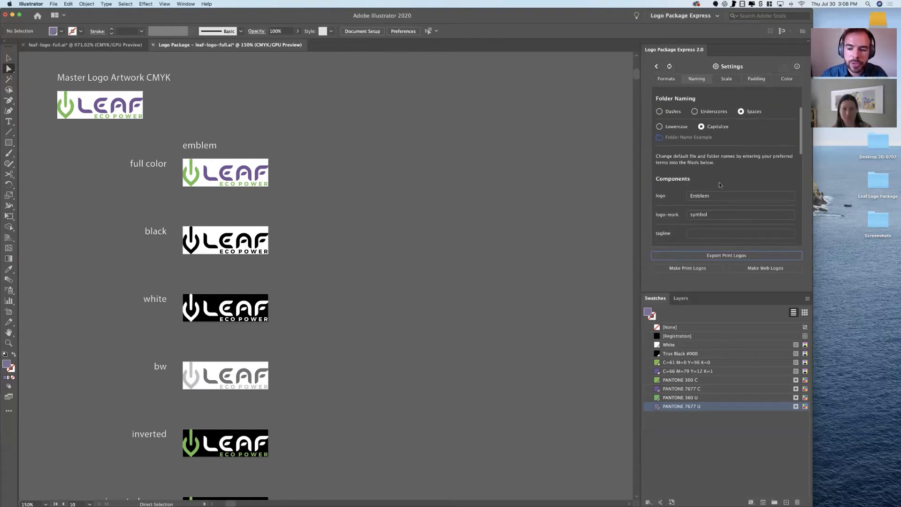
pyautogui.scroll(-2, 732, 185)
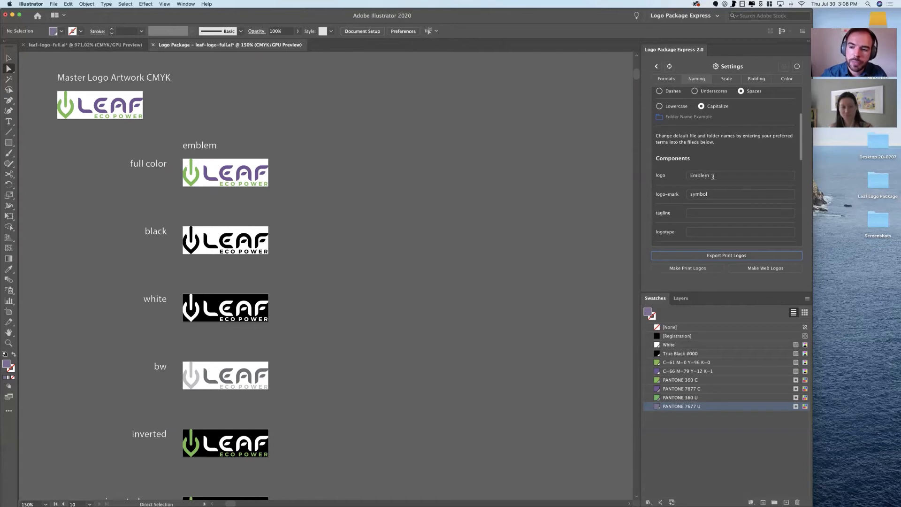
pyautogui.scroll(5, 751, 136)
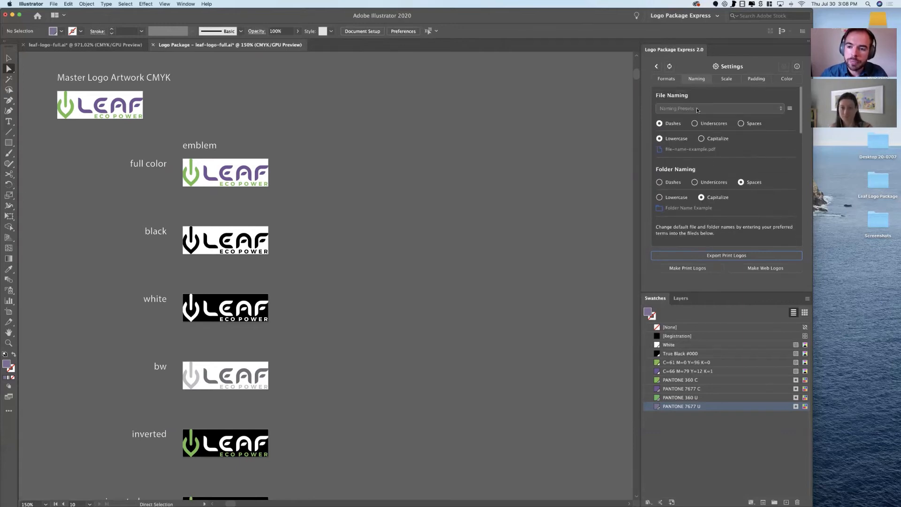
pyautogui.click(789, 109)
pyautogui.click(747, 111)
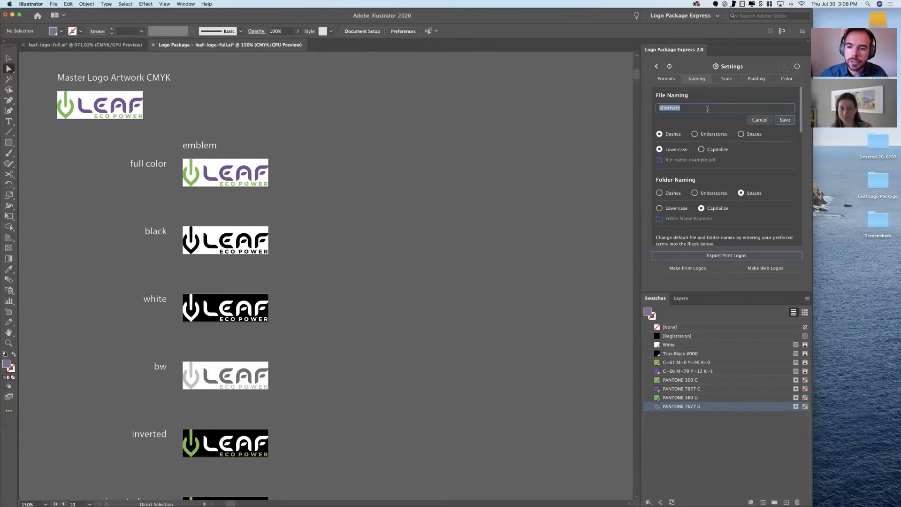
pyautogui.write('standard')
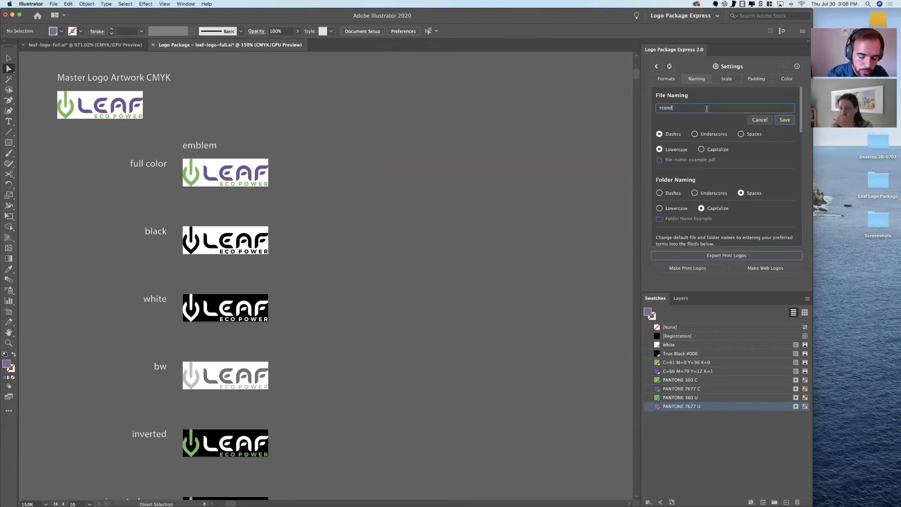
pyautogui.click(789, 121)
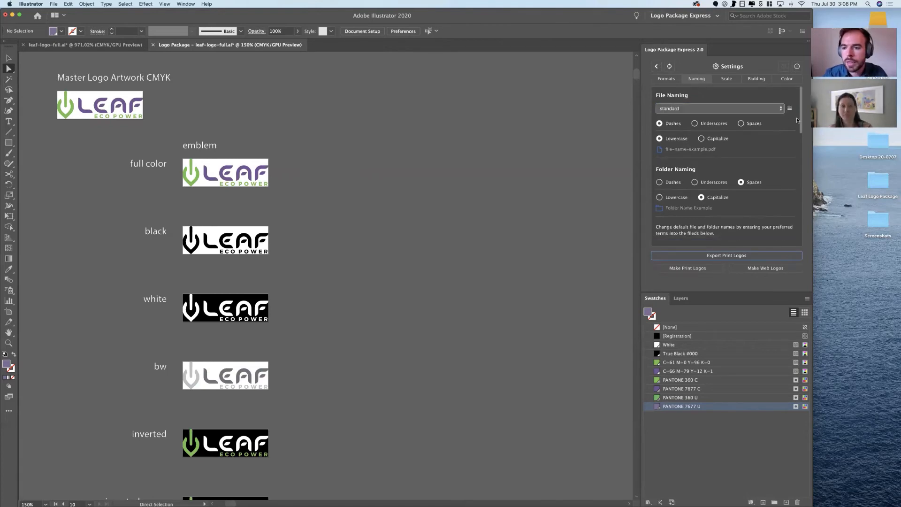
# - Set file naming to capitalized words with spaces, clear the custom logo name and name the logo-mark component icon
pyautogui.scroll(-2, 723, 152)
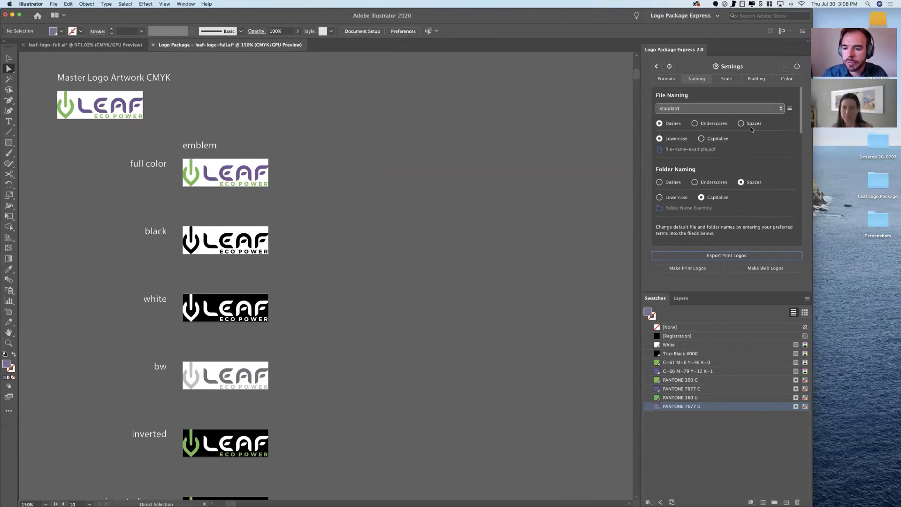
pyautogui.scroll(-1, 700, 196)
pyautogui.scroll(-5, 700, 196)
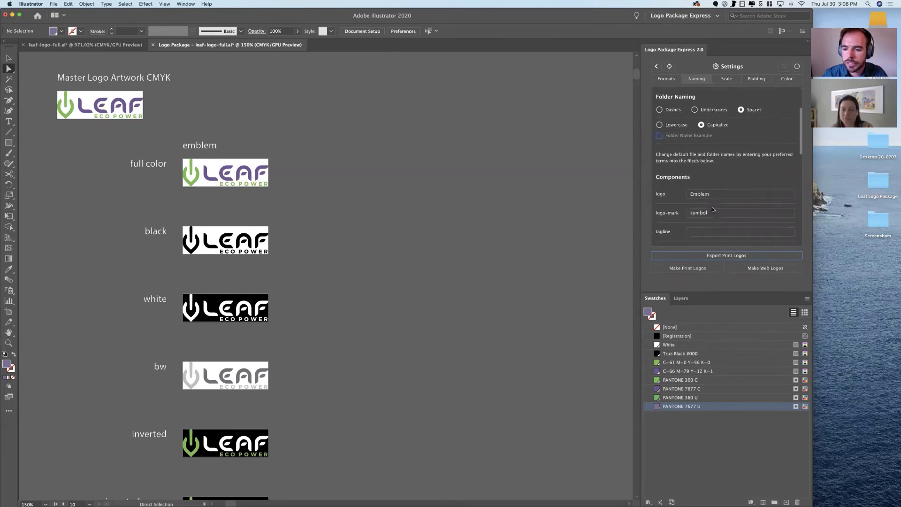
pyautogui.click(666, 144)
pyautogui.press('super+a')
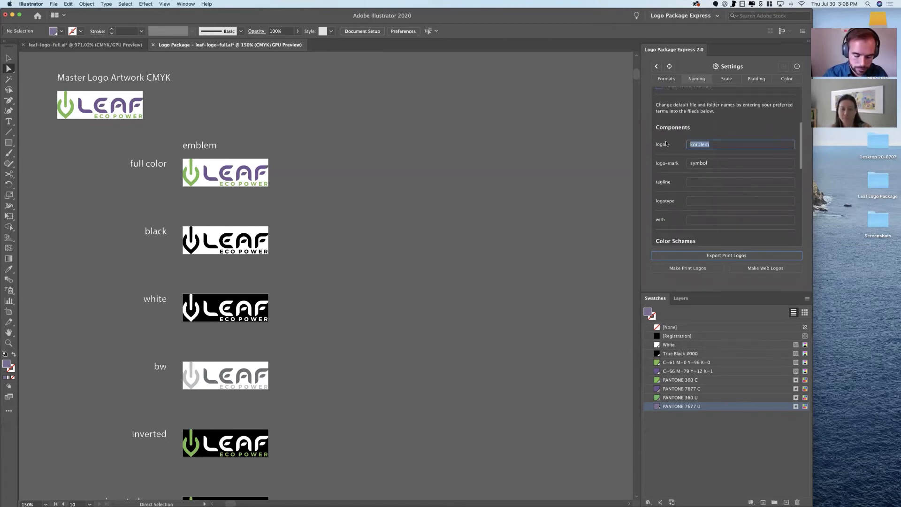
pyautogui.press('BackSpace')
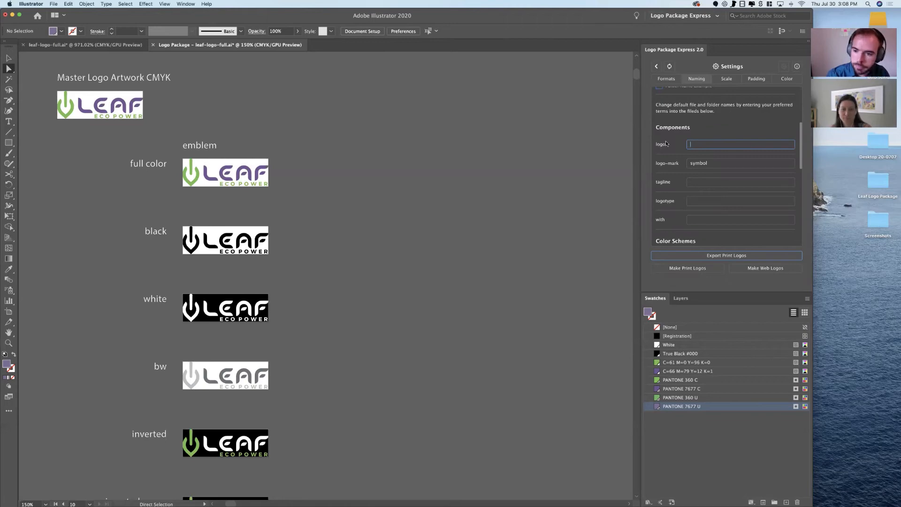
pyautogui.doubleClick(699, 163)
pyautogui.write('icon')
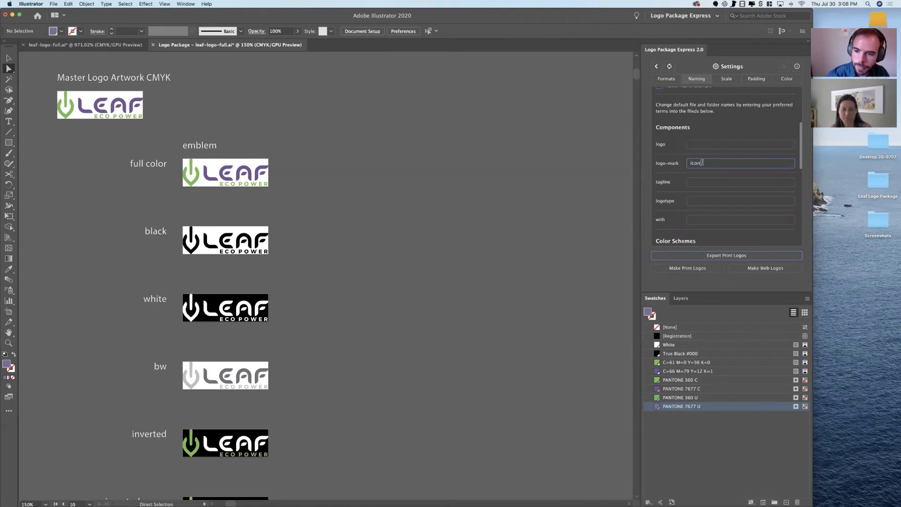
# - Save the modified naming settings as a second naming preset called alternate
pyautogui.scroll(5, 768, 126)
pyautogui.click(789, 109)
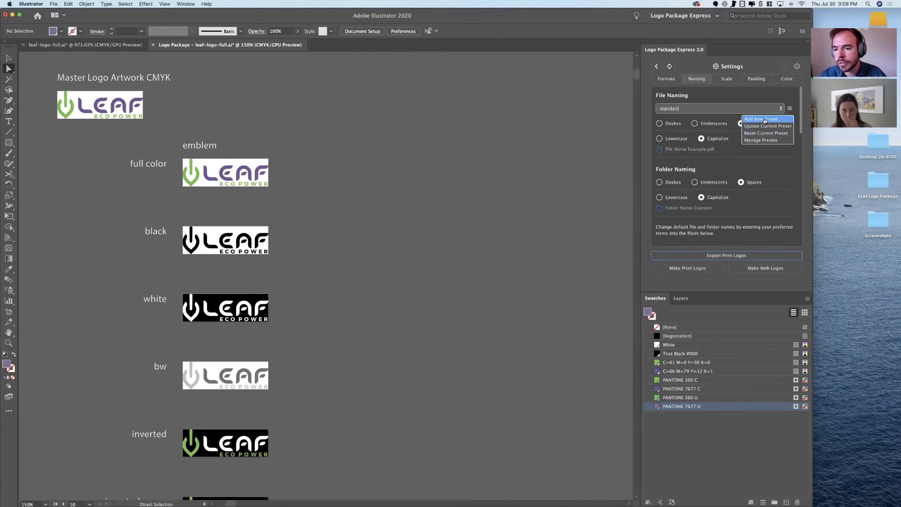
pyautogui.click(766, 120)
pyautogui.doubleClick(688, 105)
pyautogui.write('a')
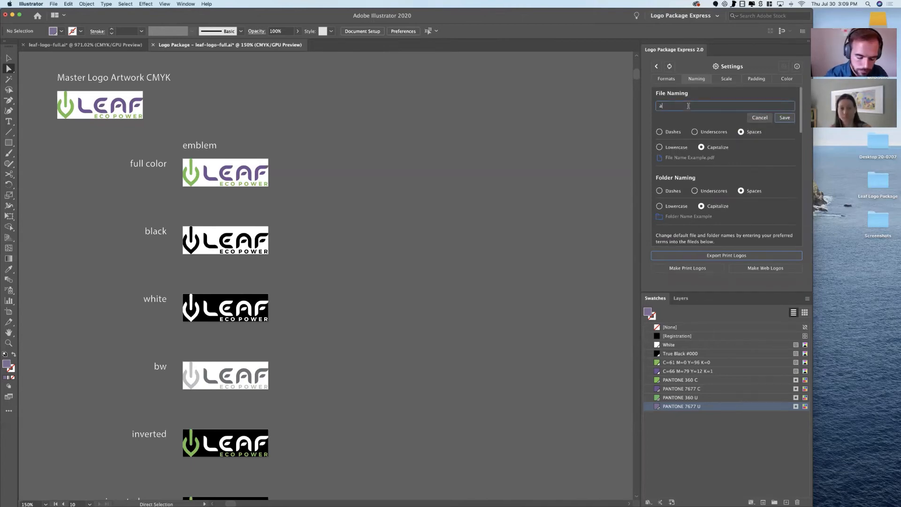
pyautogui.write('lternate')
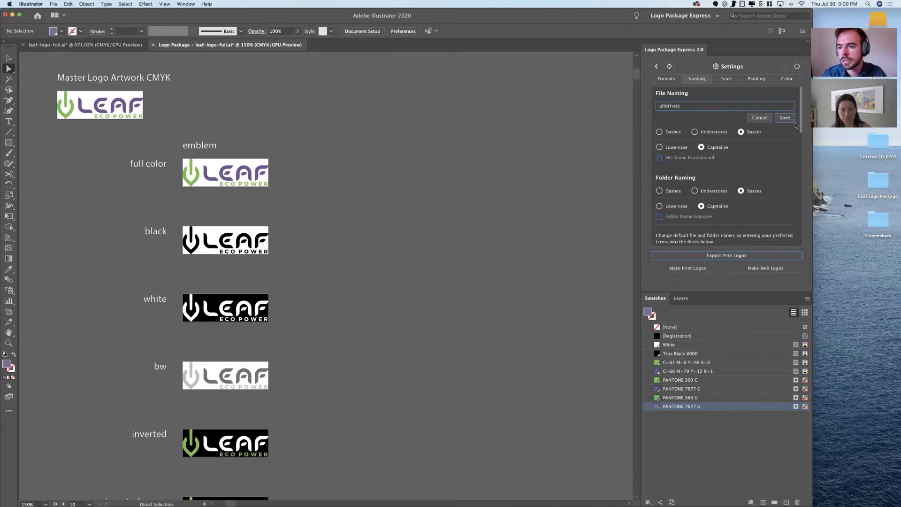
pyautogui.click(787, 120)
# - Compare the standard and alternate naming presets by loading each one, and update the alternate preset with the current settings
pyautogui.click(781, 107)
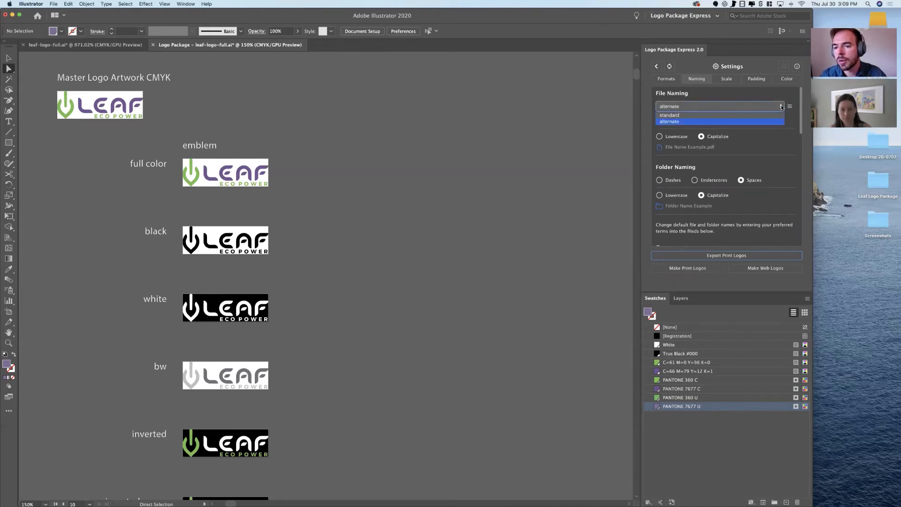
pyautogui.click(696, 115)
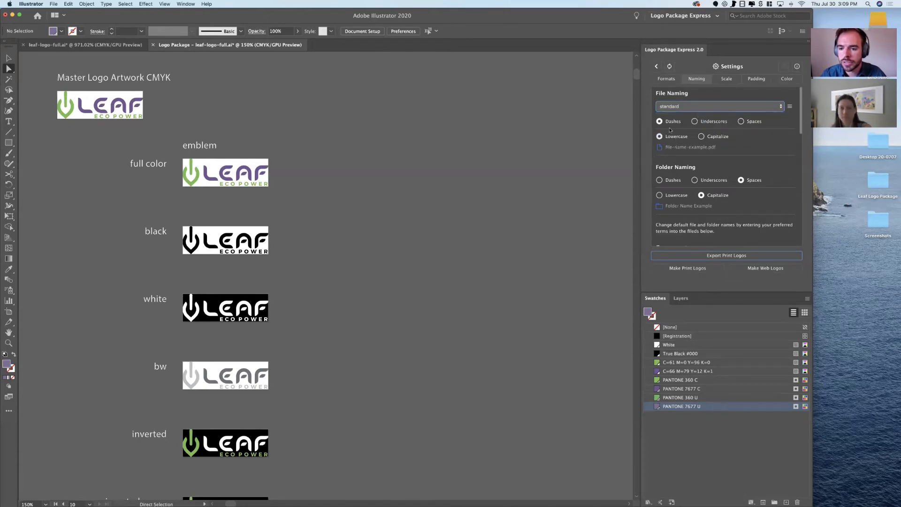
pyautogui.scroll(-3, 703, 188)
pyautogui.scroll(3, 705, 205)
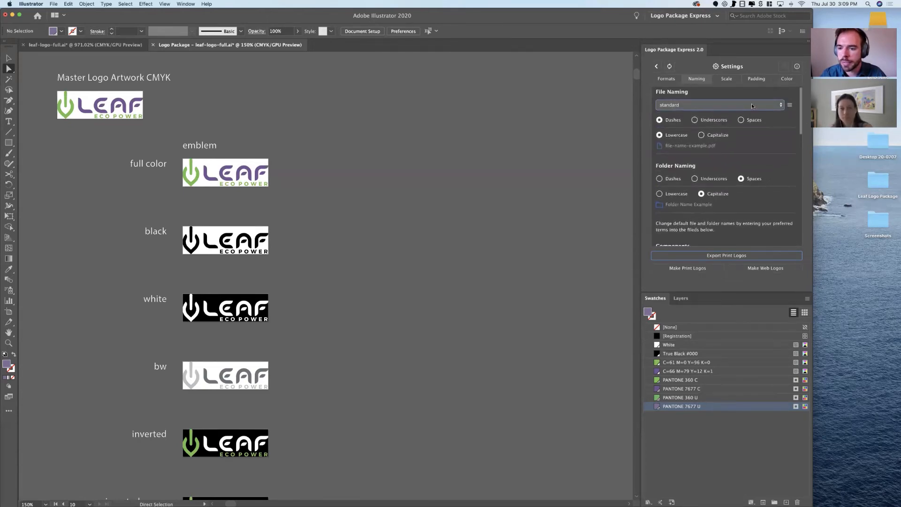
pyautogui.click(720, 105)
pyautogui.click(687, 120)
pyautogui.scroll(-4, 671, 206)
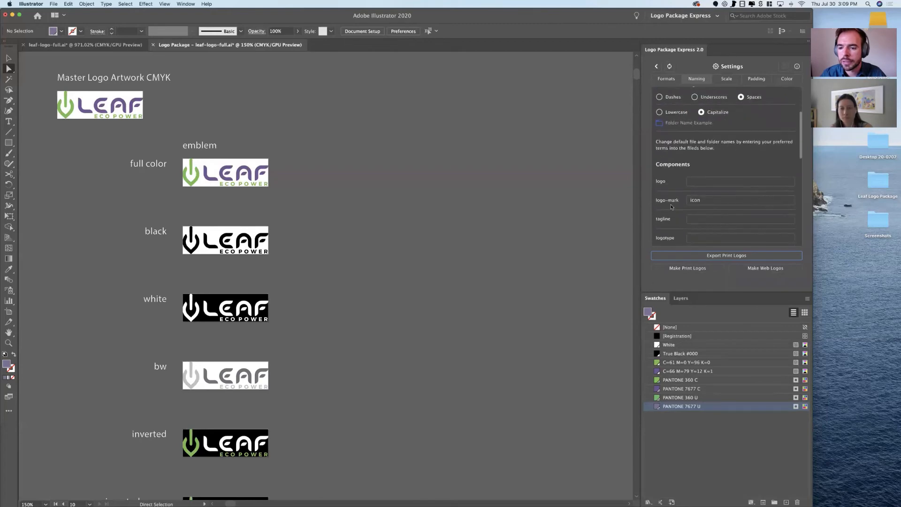
pyautogui.scroll(4, 709, 200)
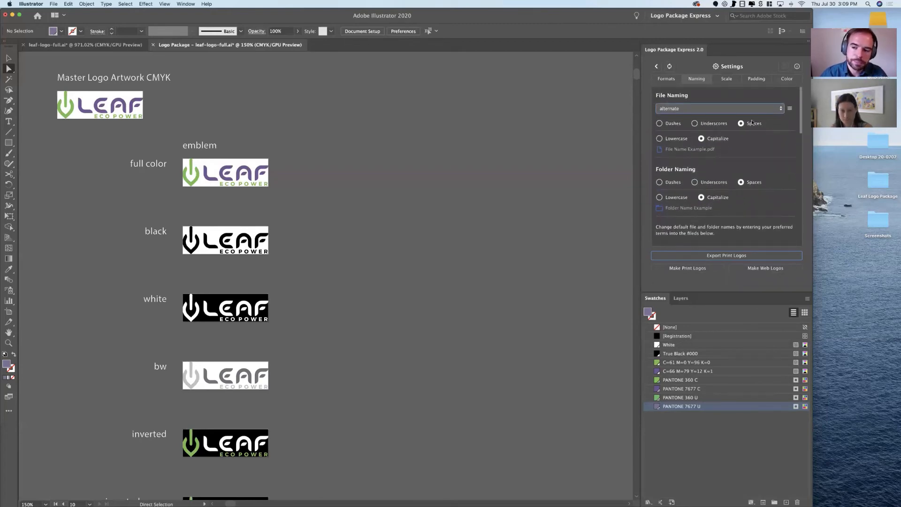
pyautogui.click(789, 109)
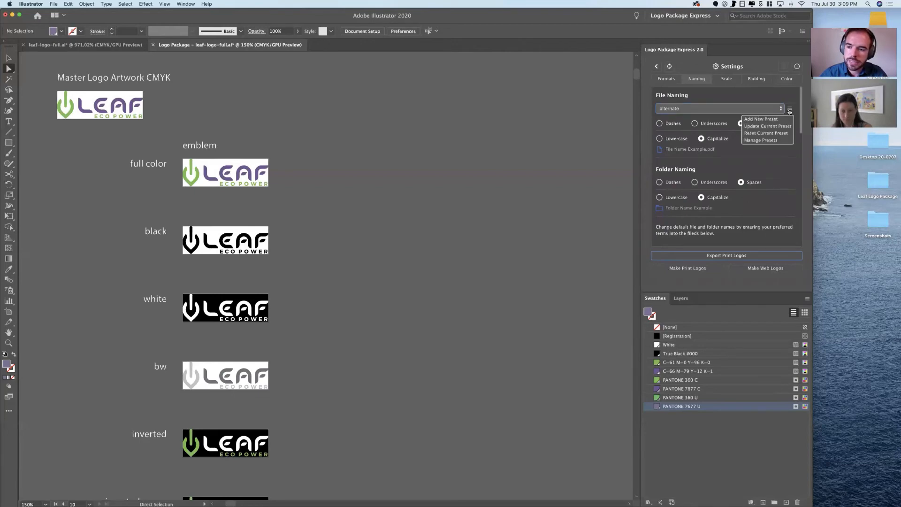
pyautogui.click(770, 127)
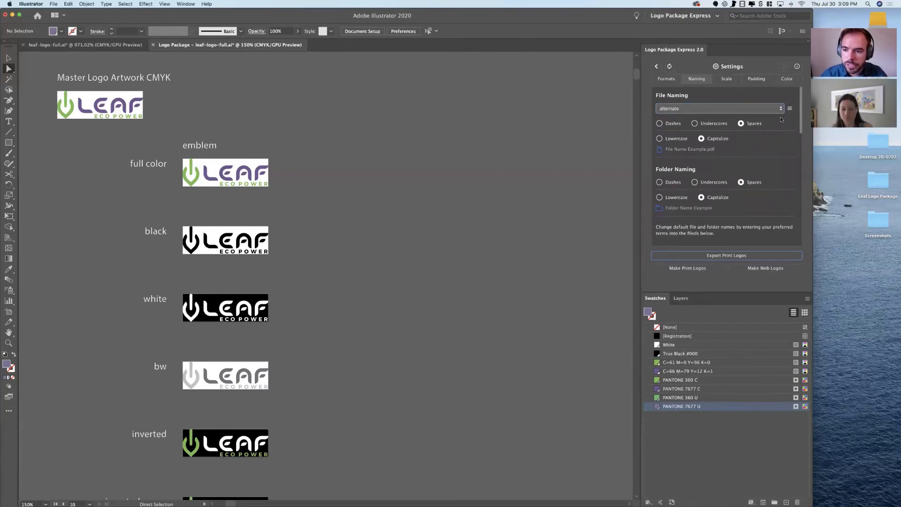
# - Delete both the standard and alternate naming presets through preset management
pyautogui.click(789, 109)
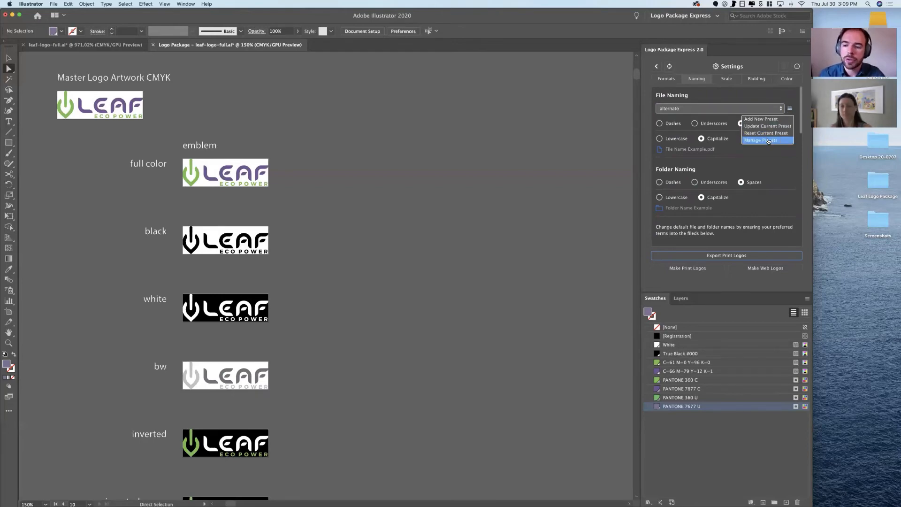
pyautogui.click(769, 140)
pyautogui.click(689, 116)
pyautogui.click(677, 120)
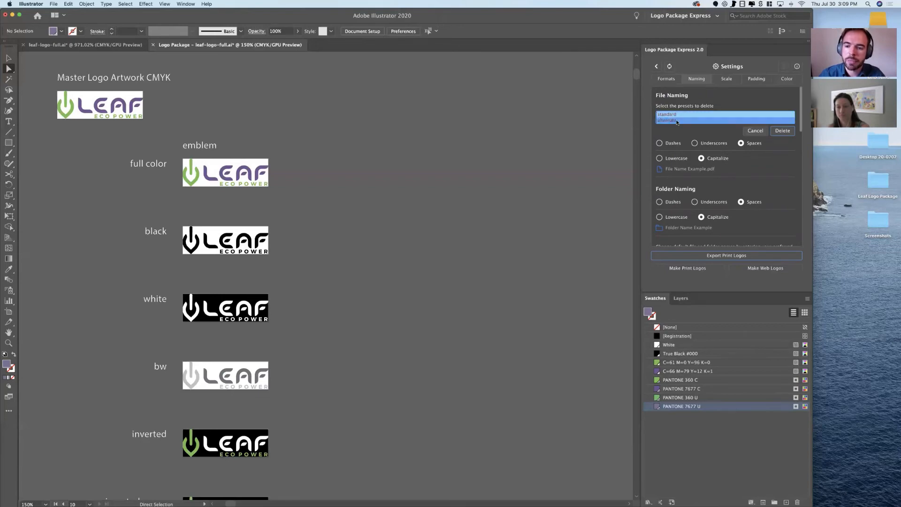
pyautogui.moveTo(682, 115); pyautogui.dragTo(682, 121)
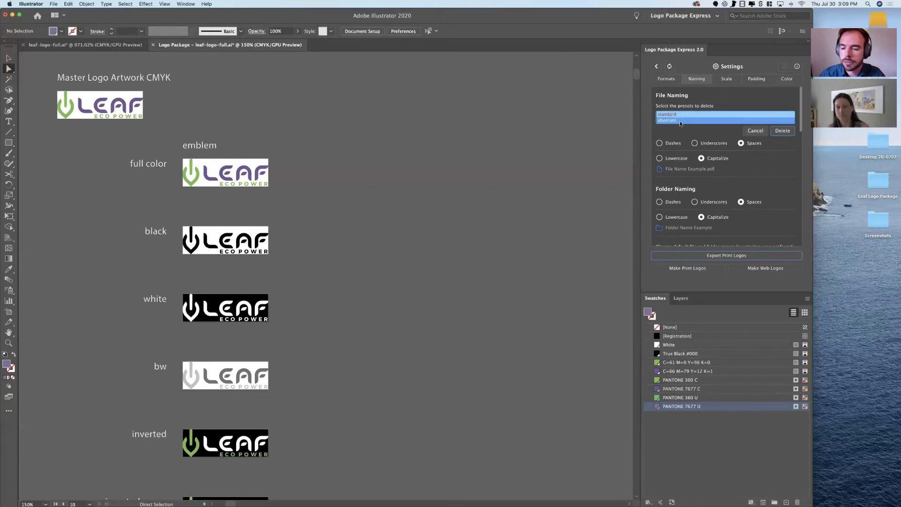
pyautogui.click(783, 131)
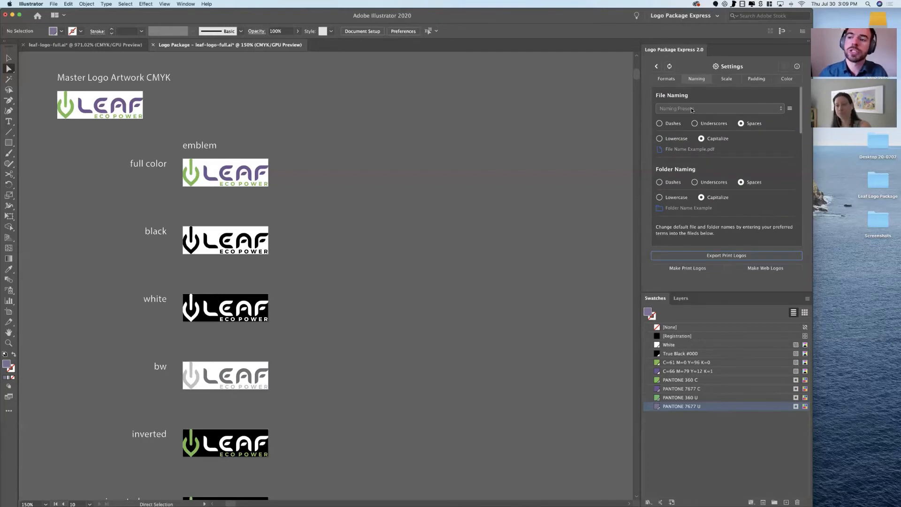
pyautogui.scroll(-5, 699, 158)
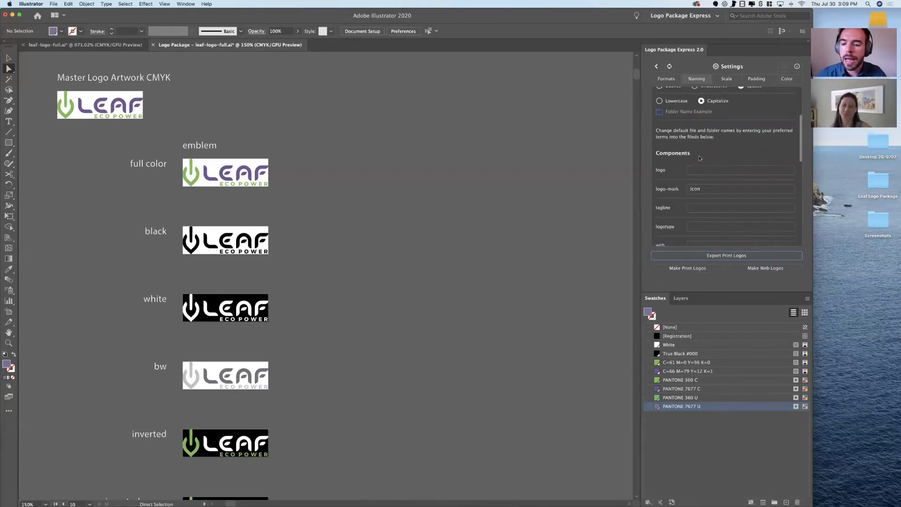
# - Clear the custom name of the logo-mark component
pyautogui.click(697, 187)
pyautogui.doubleClick(697, 187)
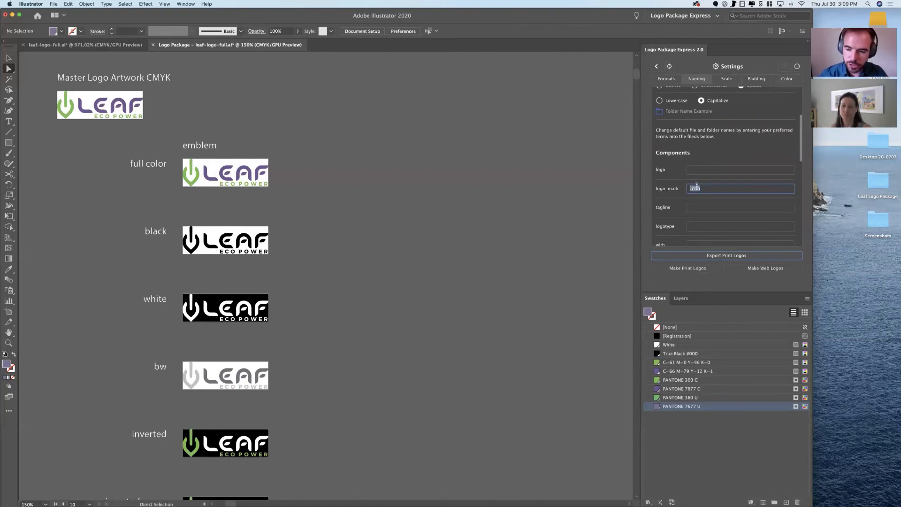
pyautogui.press('BackSpace')
pyautogui.click(693, 172)
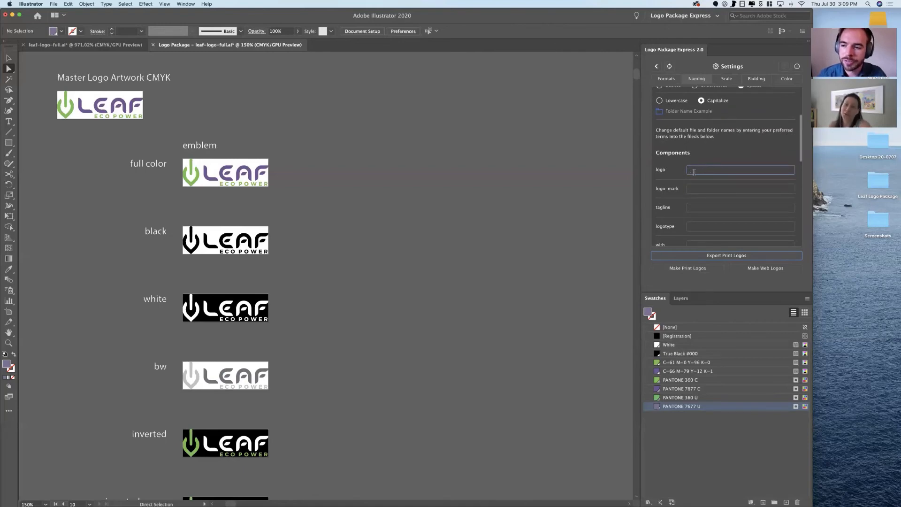
# - Rename the one-color scheme to negro and the reverse scheme to blanco
pyautogui.scroll(-5, 711, 173)
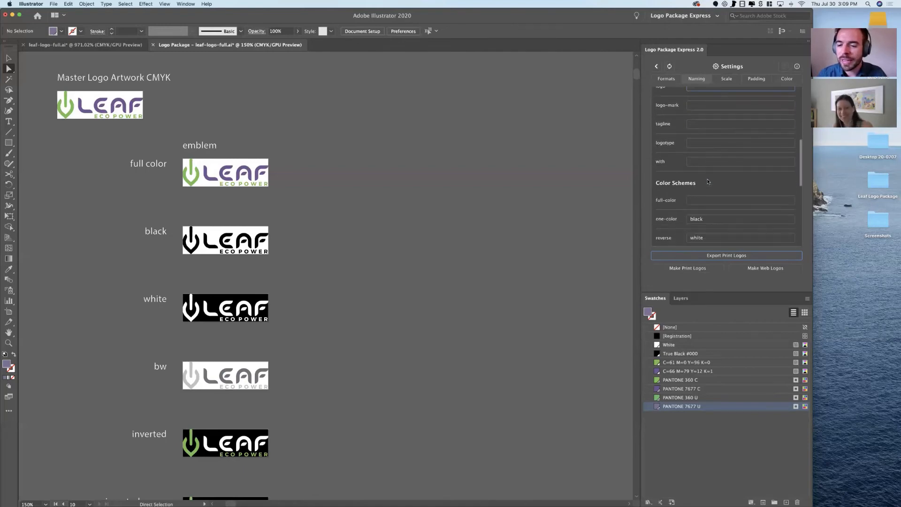
pyautogui.doubleClick(706, 173)
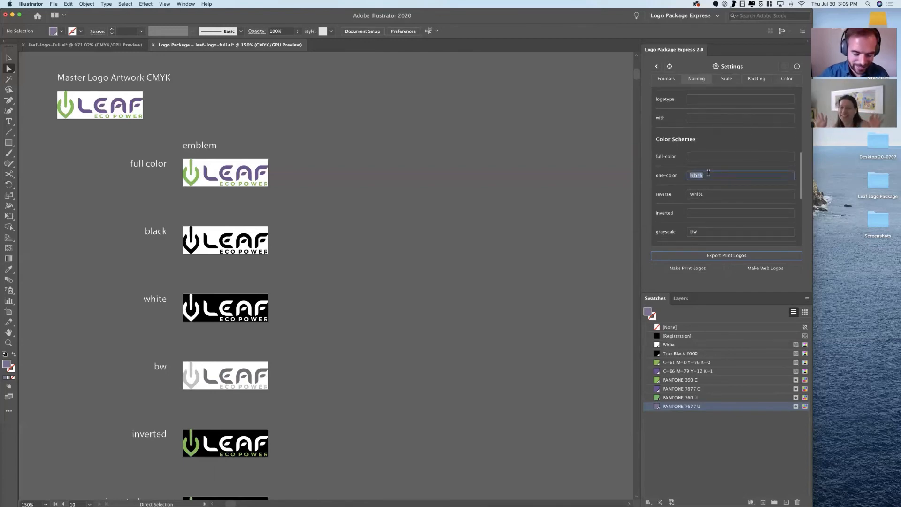
pyautogui.write('negro')
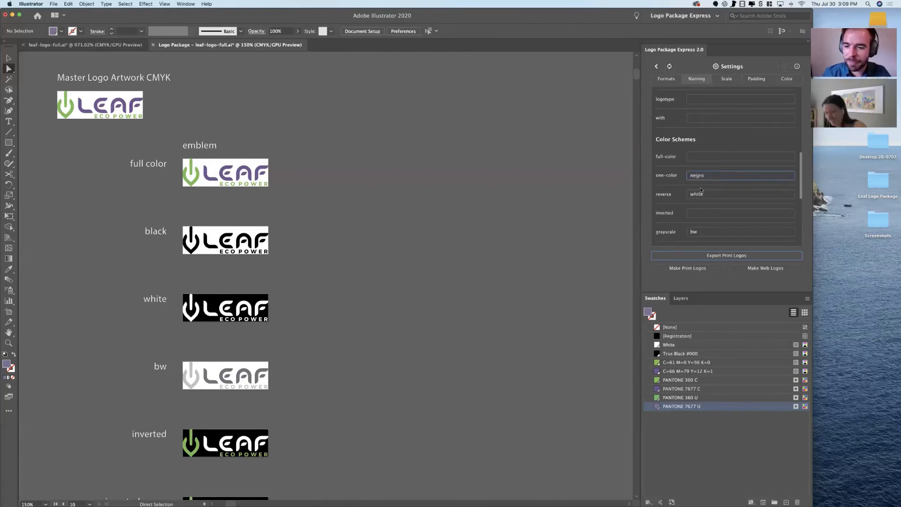
pyautogui.doubleClick(697, 193)
pyautogui.write('blanco')
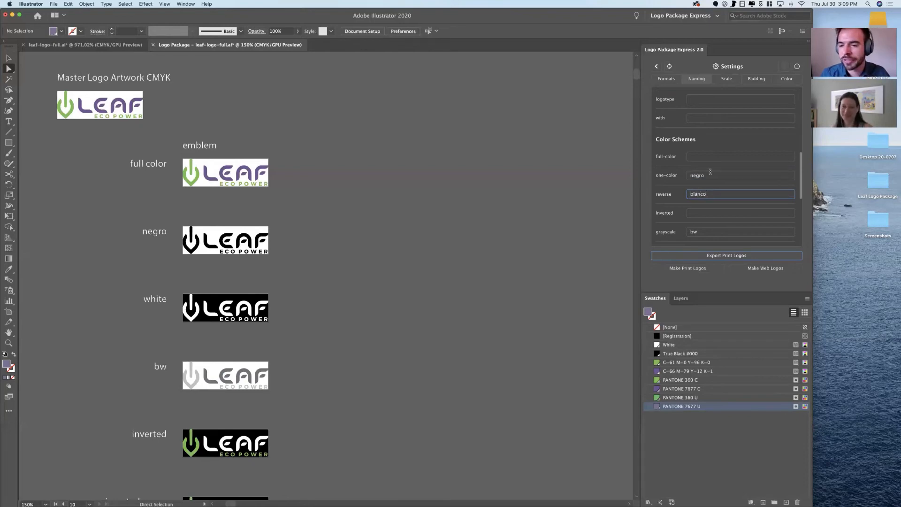
pyautogui.hotkey('shift', 'Tab')
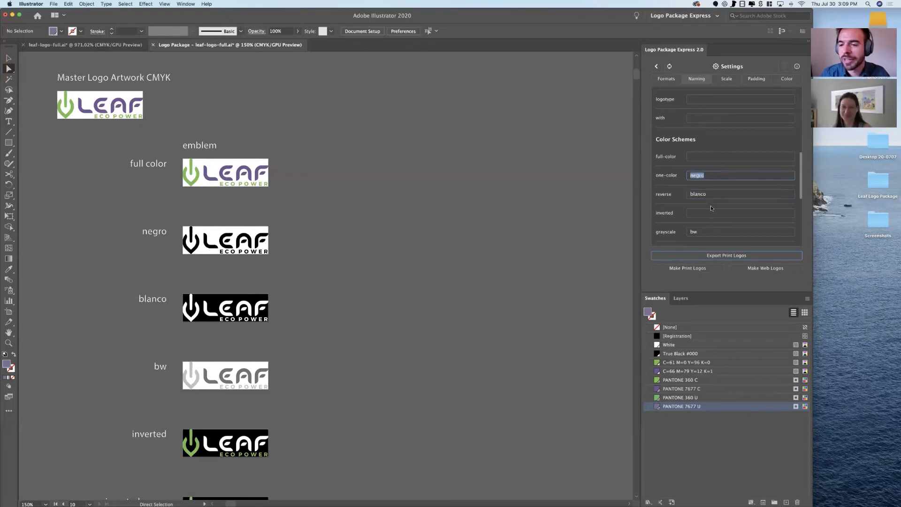
# - Review the file and folder naming options, the web and print scales, and the padding settings
pyautogui.scroll(1, 722, 187)
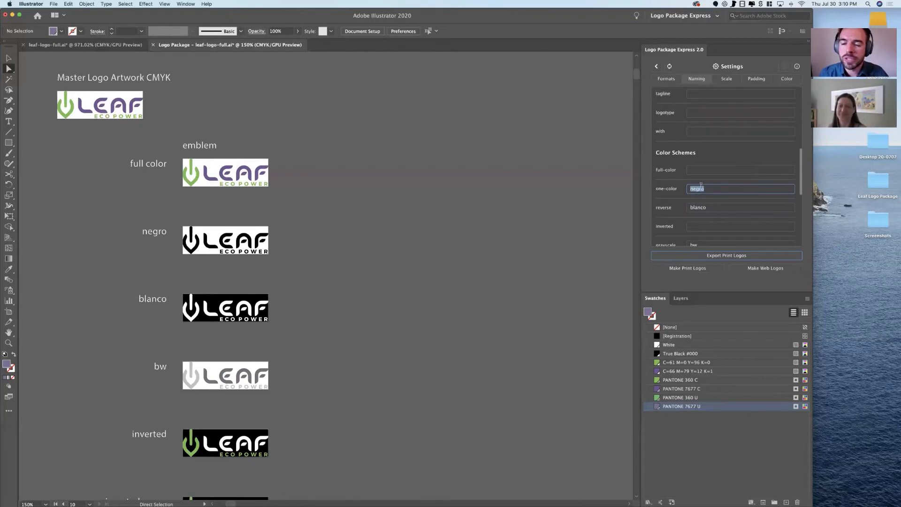
pyautogui.scroll(1, 700, 187)
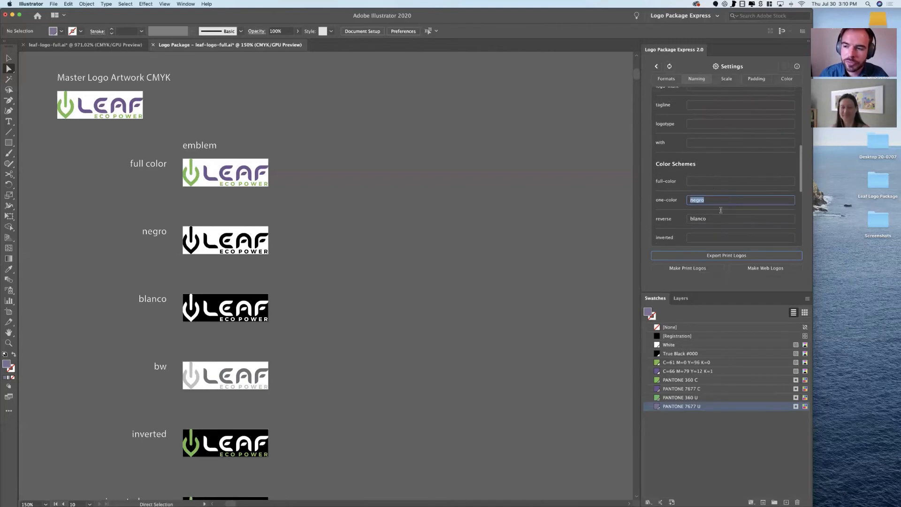
pyautogui.scroll(10, 728, 180)
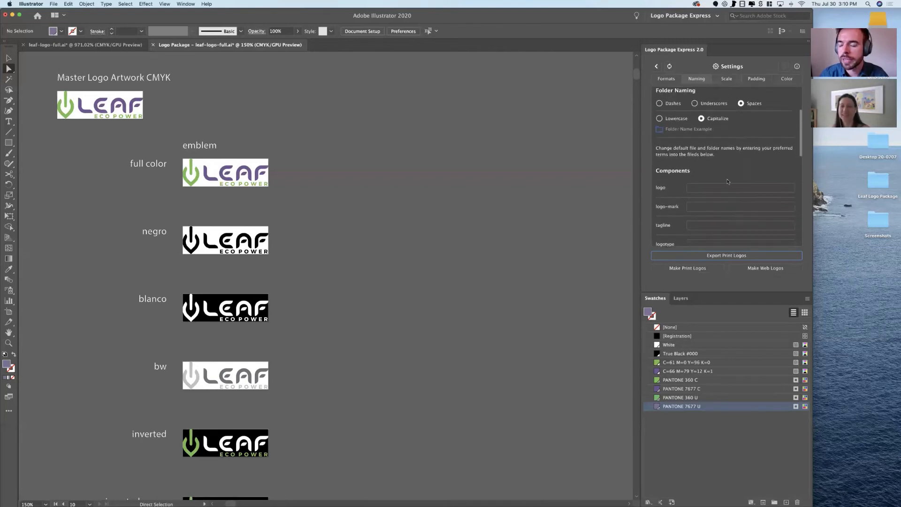
pyautogui.scroll(4, 734, 180)
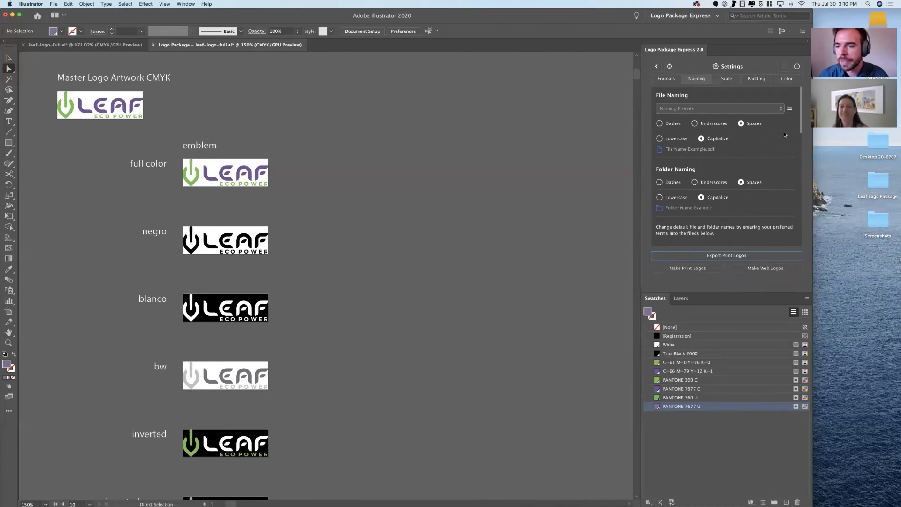
pyautogui.click(726, 78)
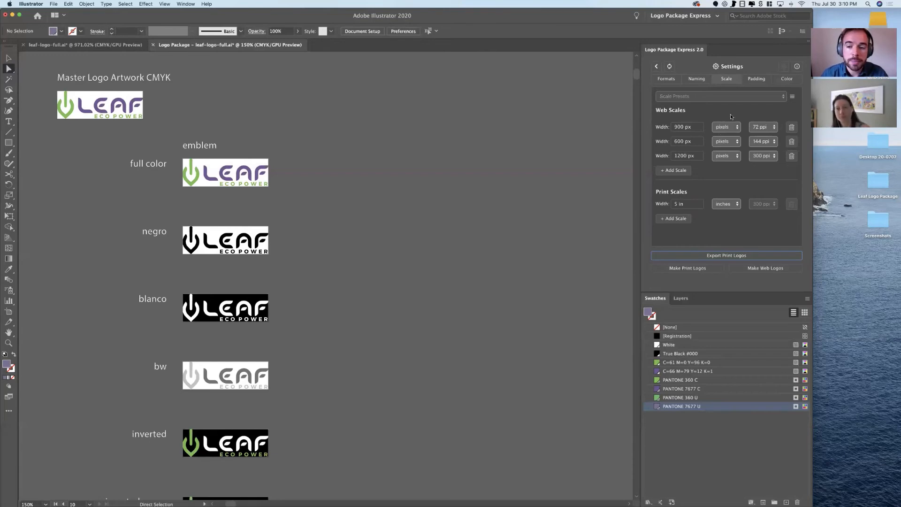
pyautogui.click(700, 79)
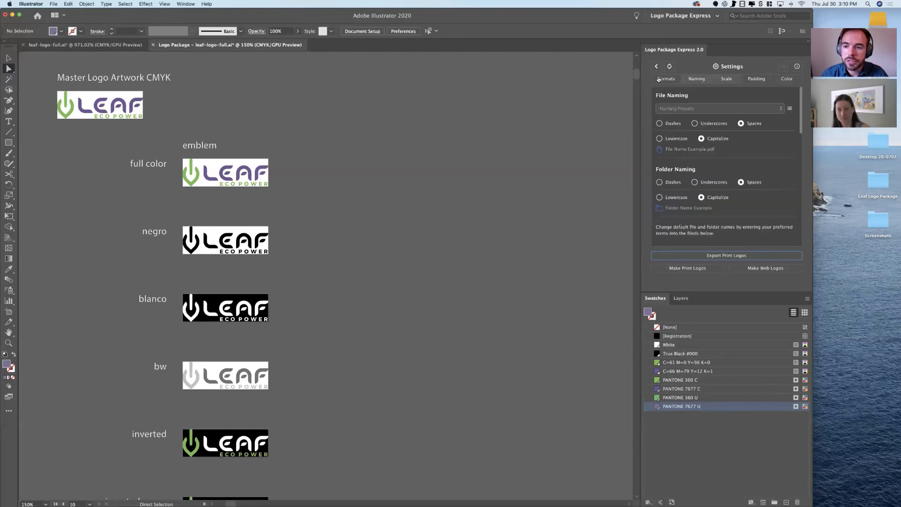
pyautogui.click(726, 79)
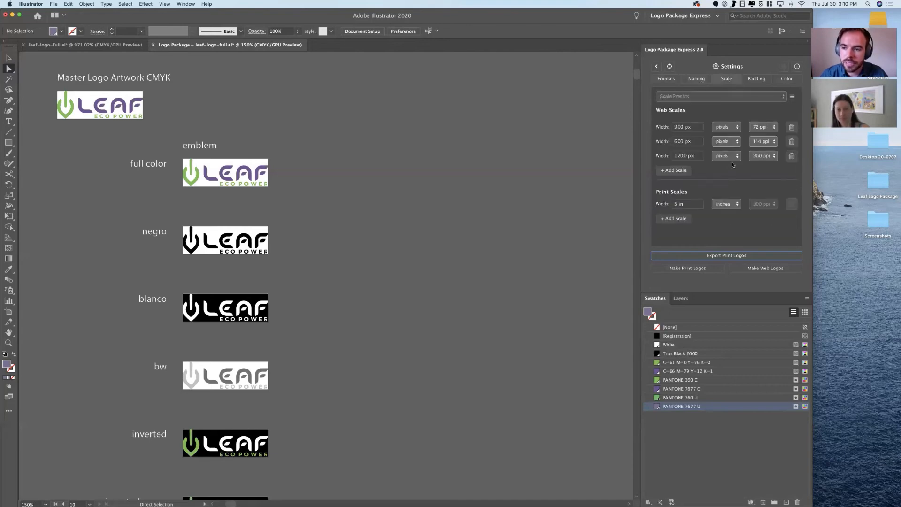
pyautogui.click(756, 79)
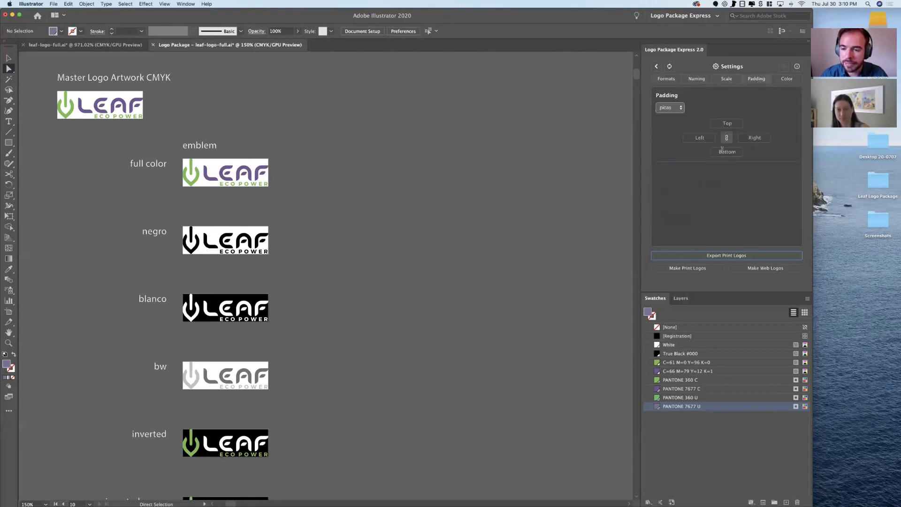
pyautogui.click(723, 78)
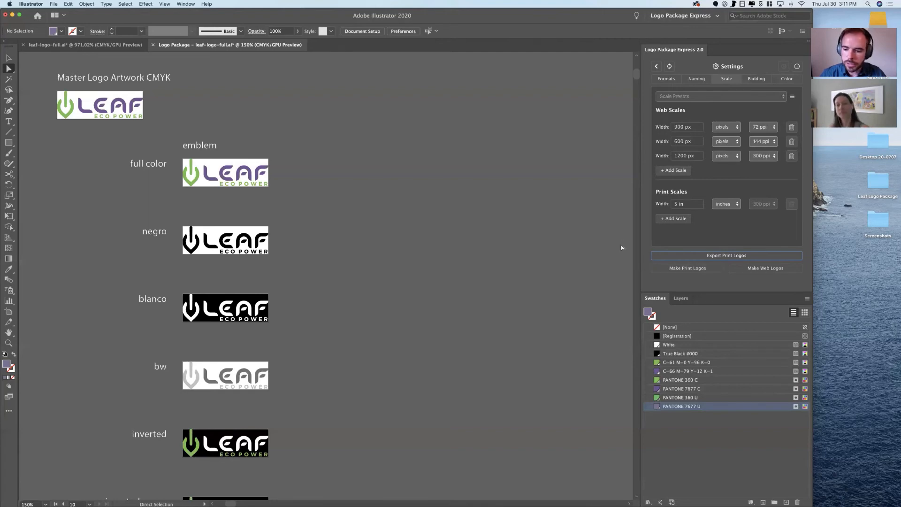
# - Set the green icon from the master artwork as the logo mark and generate the web logos
pyautogui.click(657, 66)
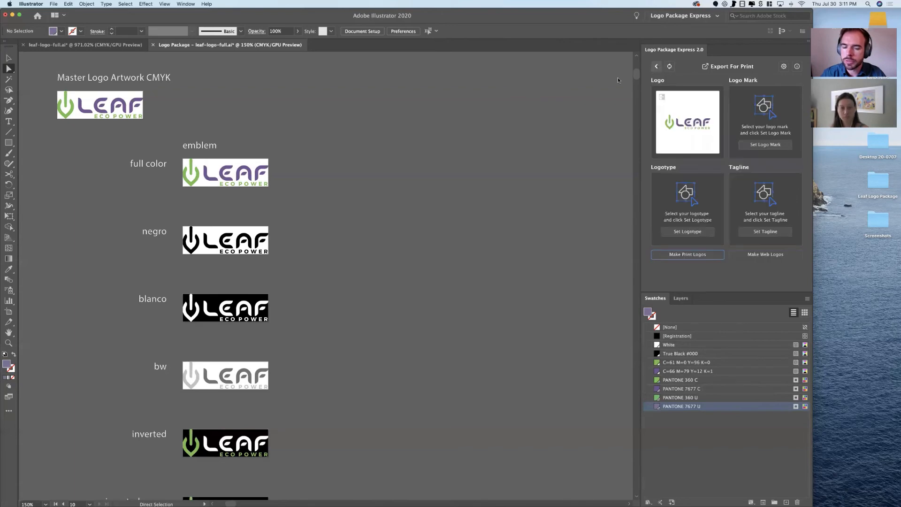
pyautogui.press('y')
pyautogui.click(63, 105)
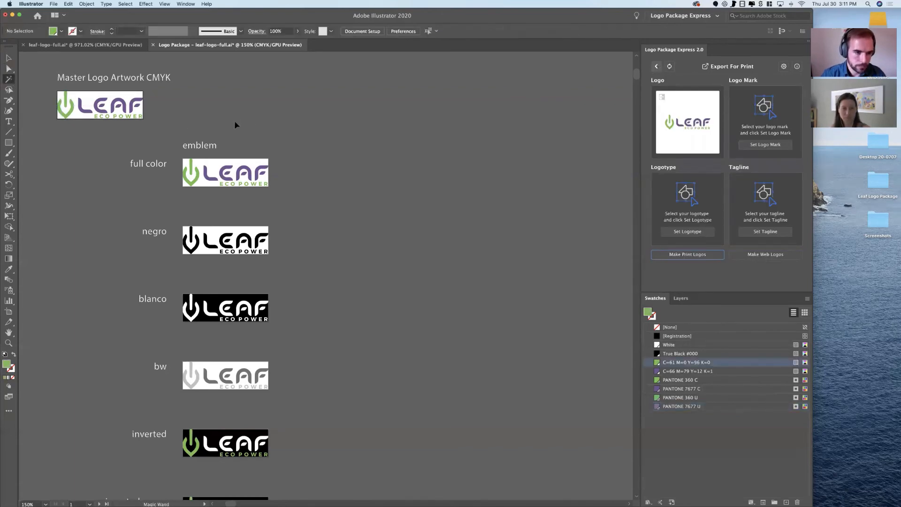
pyautogui.press('v')
pyautogui.click(771, 143)
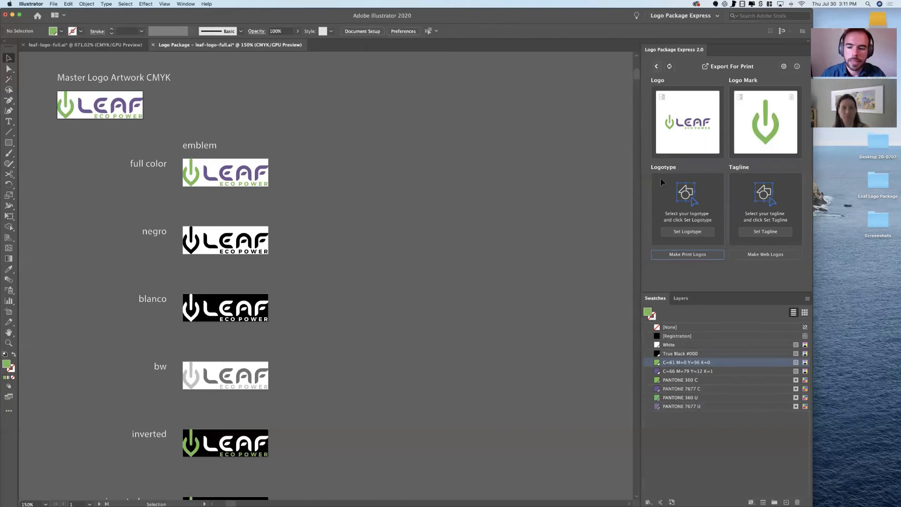
pyautogui.click(762, 257)
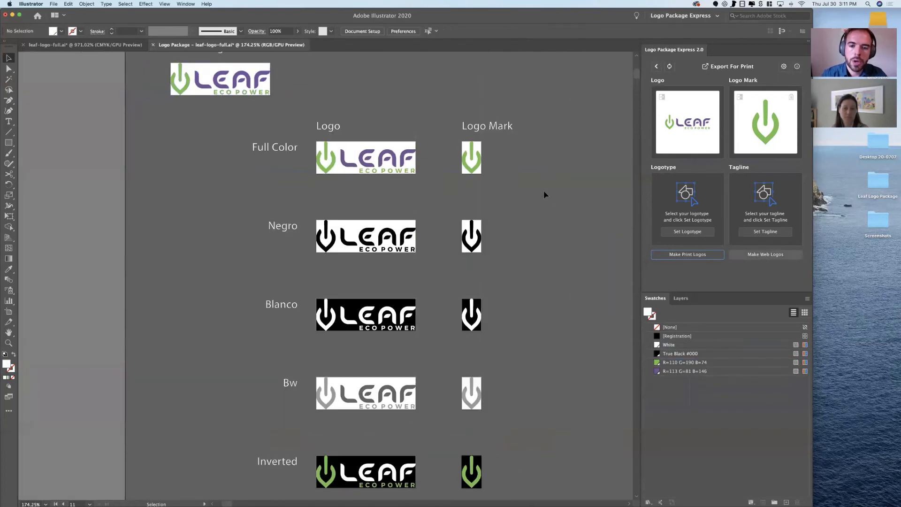
# - Set the linked logo padding to 10 picas on all sides
pyautogui.click(783, 67)
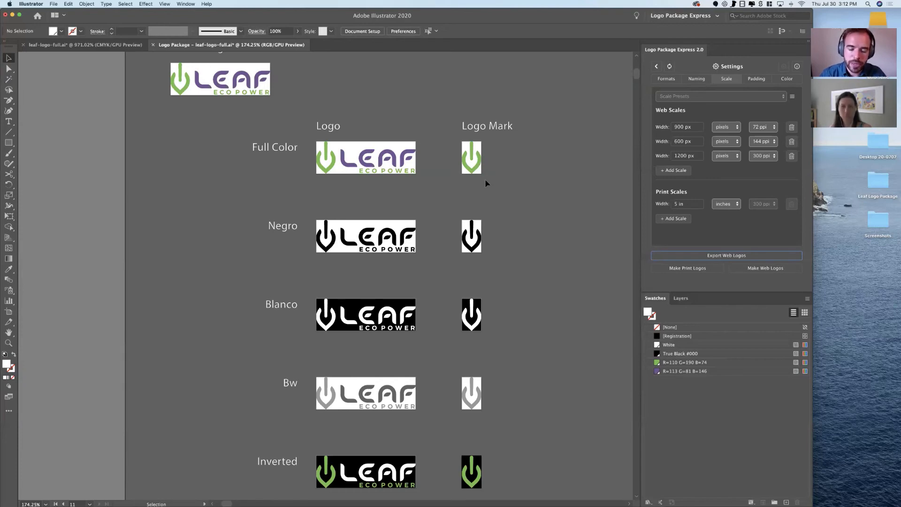
pyautogui.click(756, 79)
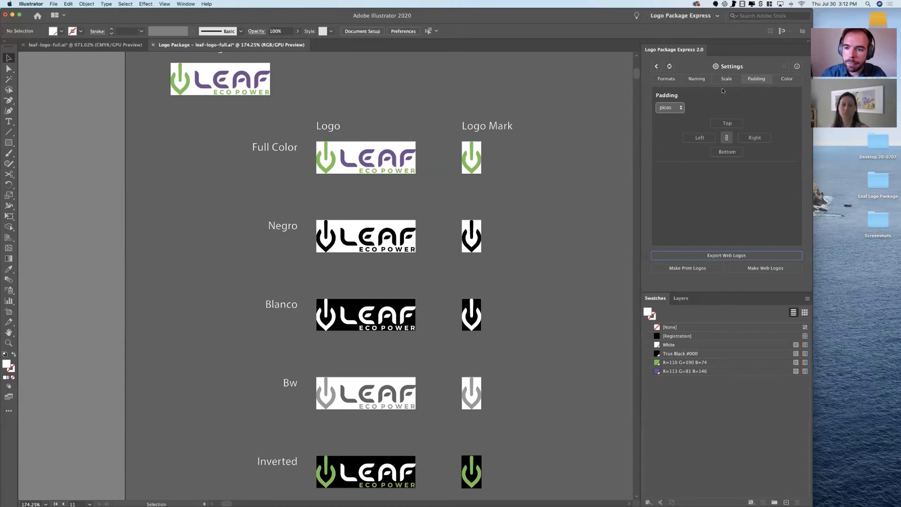
pyautogui.click(725, 124)
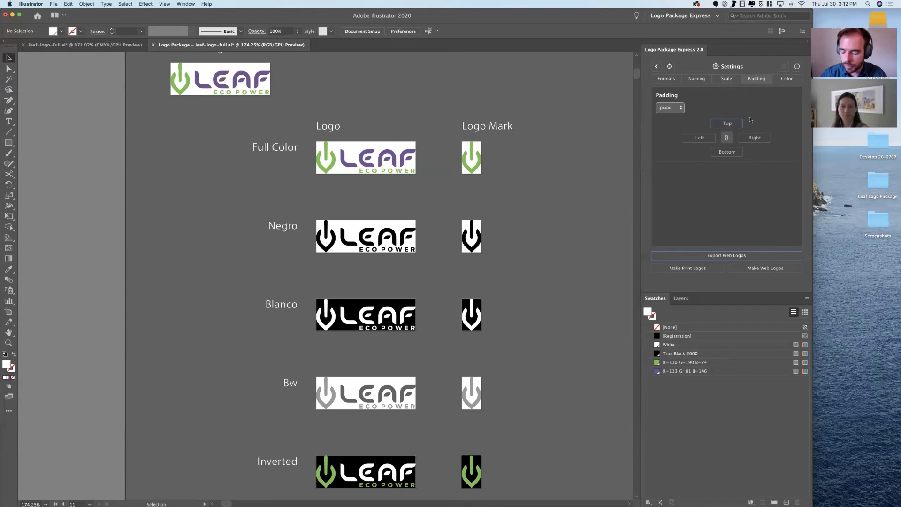
pyautogui.write('10')
pyautogui.press('Tab')
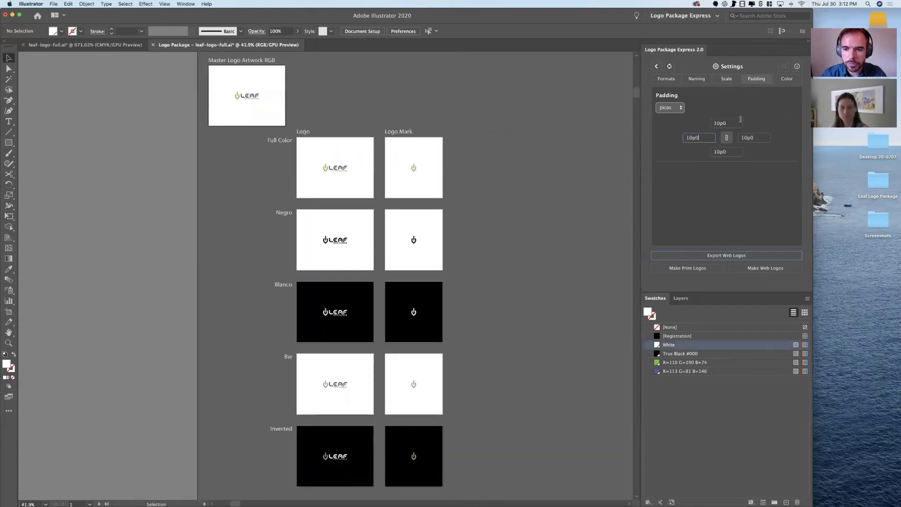
# - Change the padding unit to pixels and set the linked padding to 10 px on all sides
pyautogui.click(680, 114)
pyautogui.click(676, 117)
pyautogui.click(739, 123)
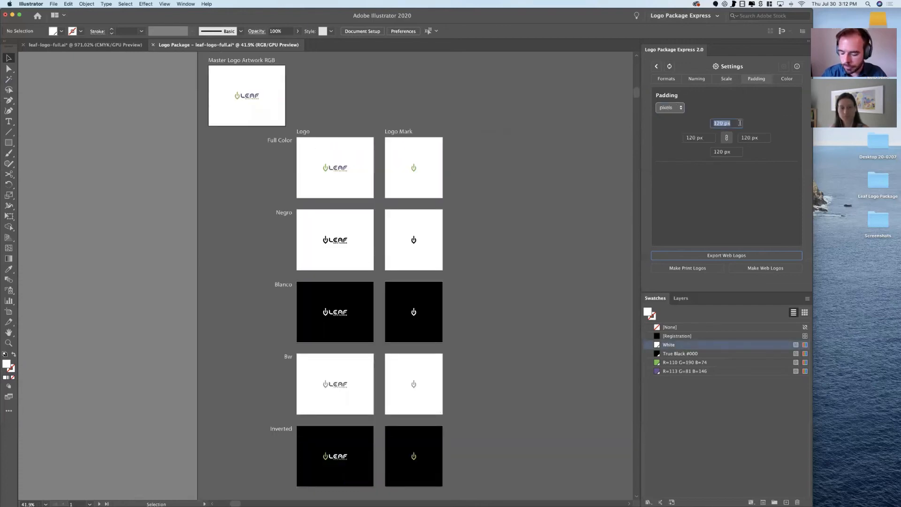
pyautogui.write('10')
pyautogui.press('Tab')
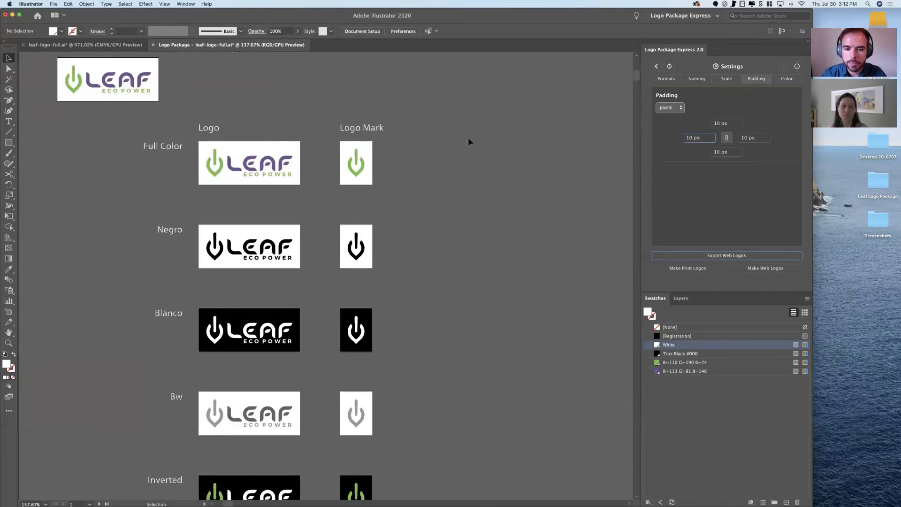
# - Set the linked padding to 14 px on all sides
pyautogui.press('super+a')
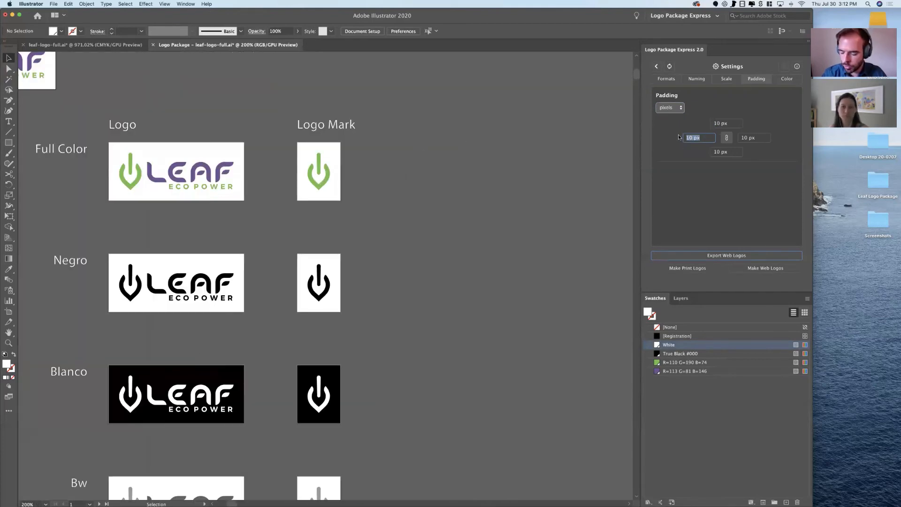
pyautogui.write('14')
pyautogui.press('Tab')
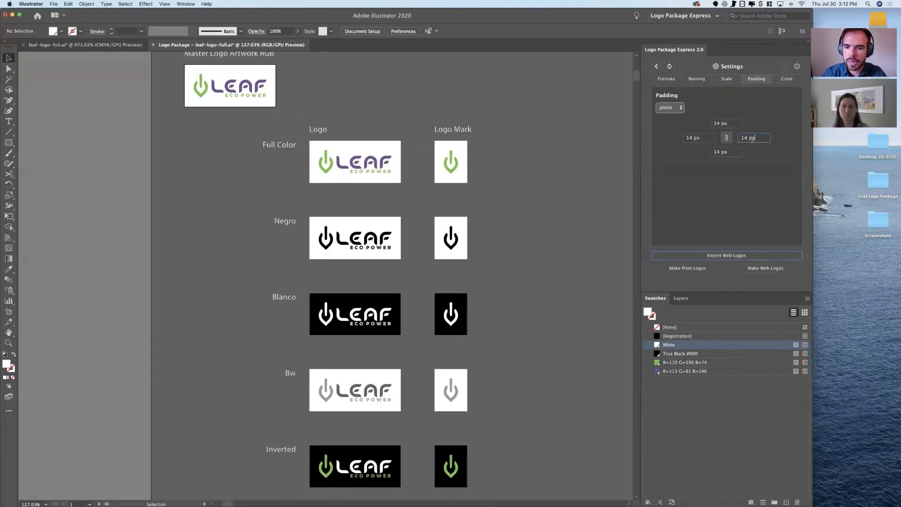
# - Unlink the padding values and set the top and bottom padding to 10 px
pyautogui.click(715, 123)
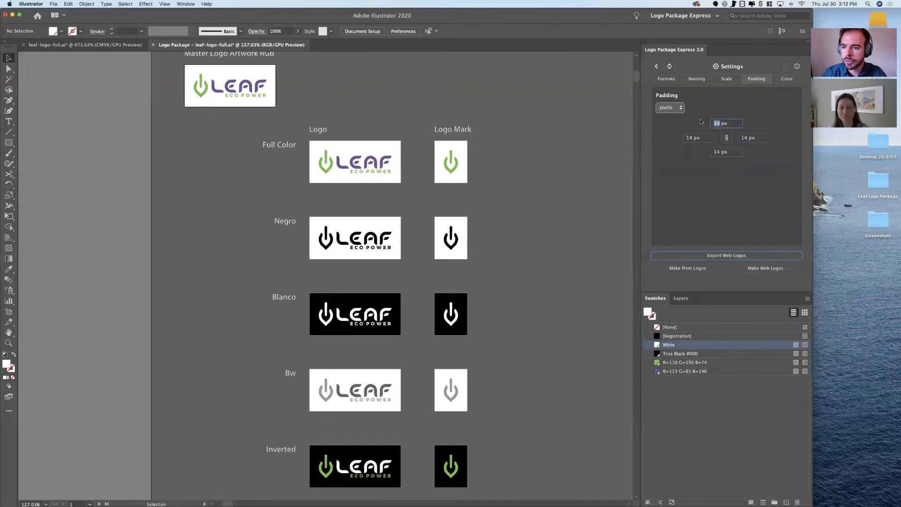
pyautogui.write('10')
pyautogui.press('Tab')
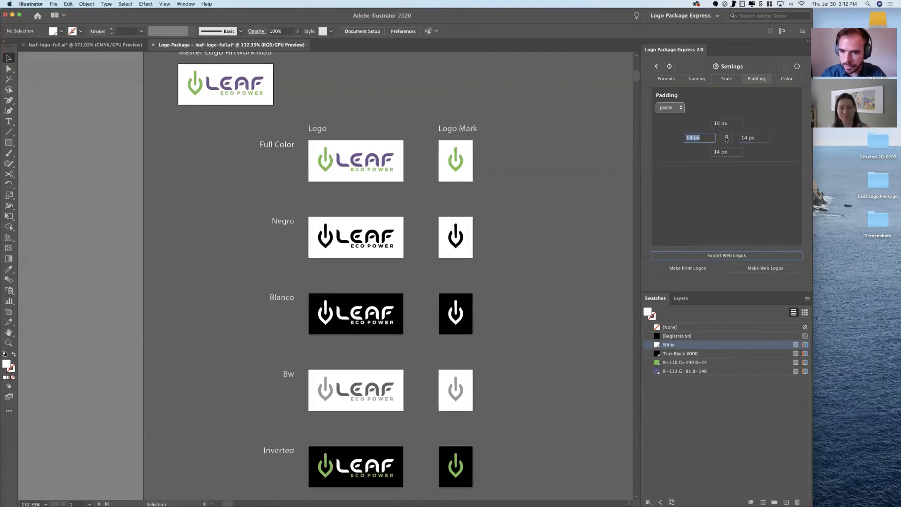
pyautogui.click(711, 151)
pyautogui.write('10')
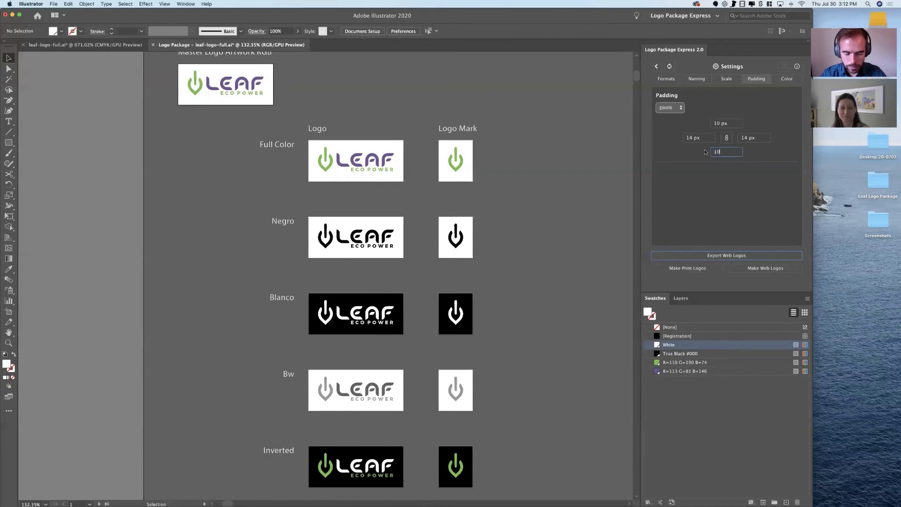
pyautogui.press('Tab')
# - Set the left and right padding to 16 px each
pyautogui.click(684, 137)
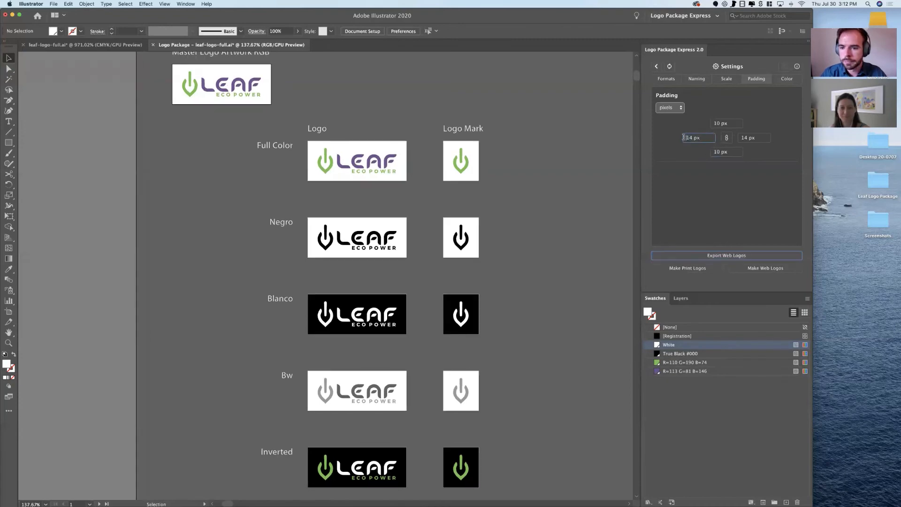
pyautogui.press('super+a')
pyautogui.write('16')
pyautogui.press('Tab')
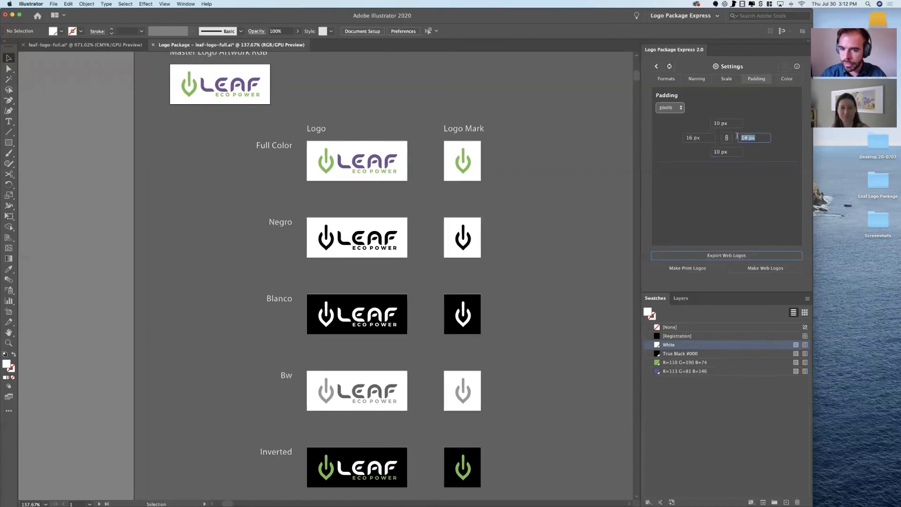
pyautogui.write('16')
pyautogui.press('Tab')
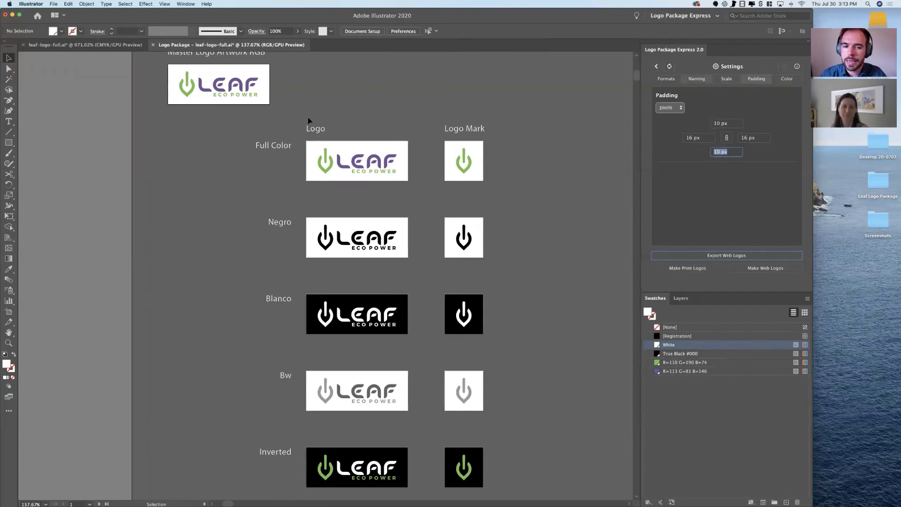
pyautogui.press('super+minus')
pyautogui.press('super+minus')
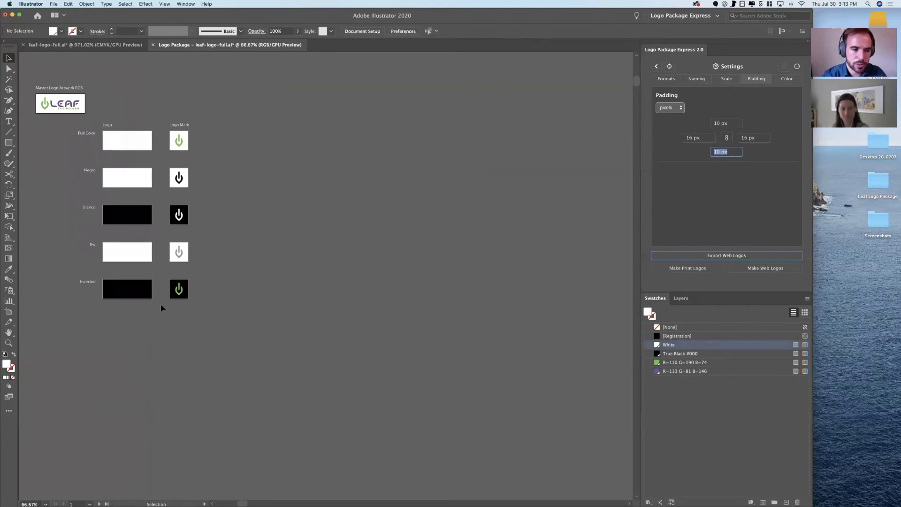
# - Set the first web scale's width to 64 px
pyautogui.scroll(2, 164, 192)
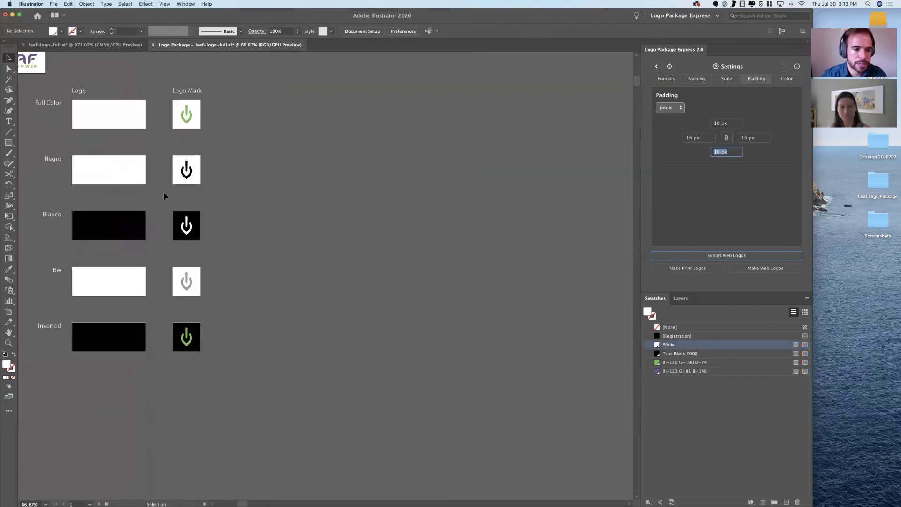
pyautogui.scroll(2, 163, 193)
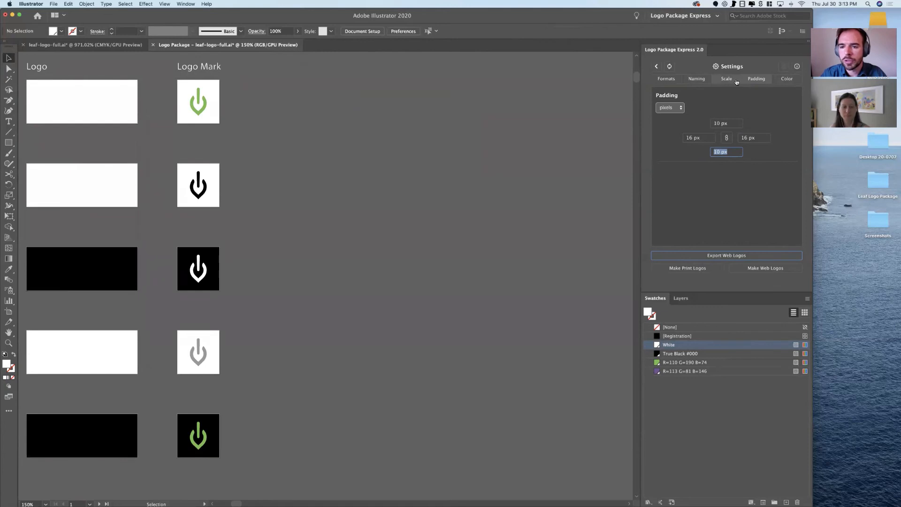
pyautogui.click(733, 80)
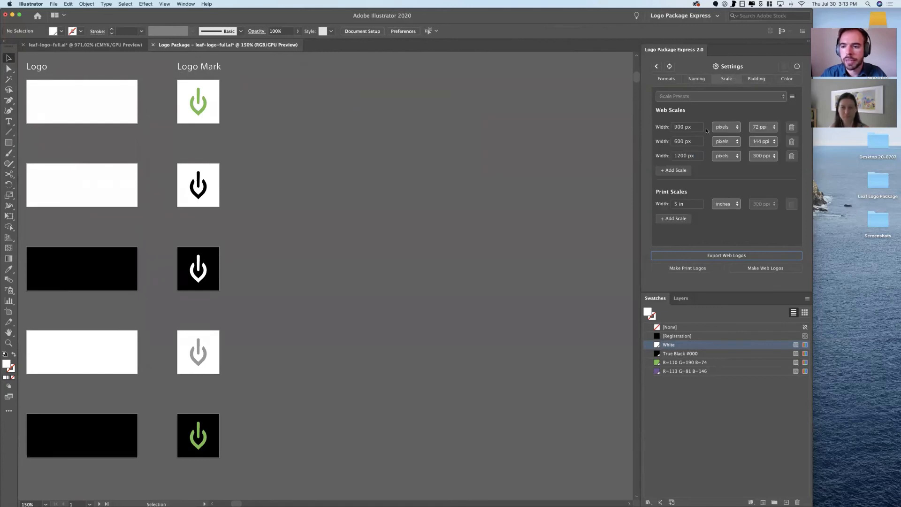
pyautogui.click(688, 127)
pyautogui.write('64')
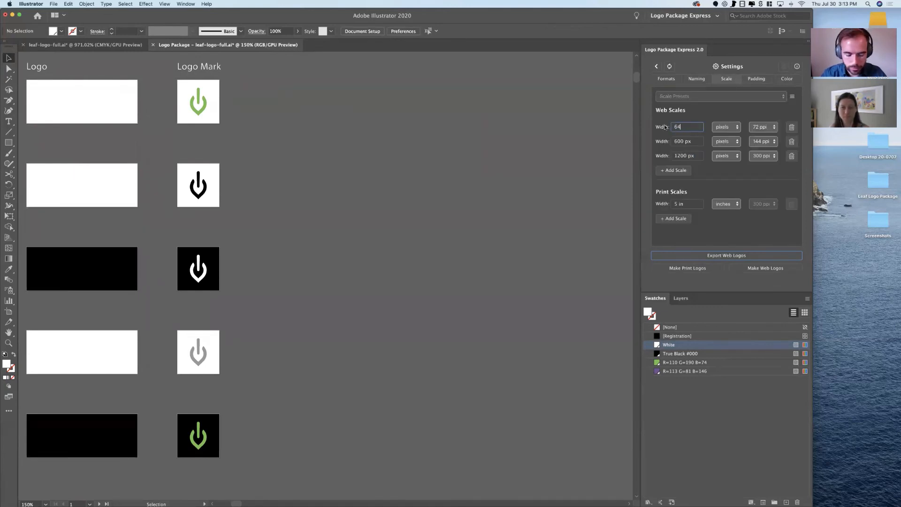
pyautogui.press('Return')
# - Set the resolution of the second and third web scales to 72 ppi
pyautogui.click(763, 141)
pyautogui.click(769, 151)
pyautogui.click(775, 156)
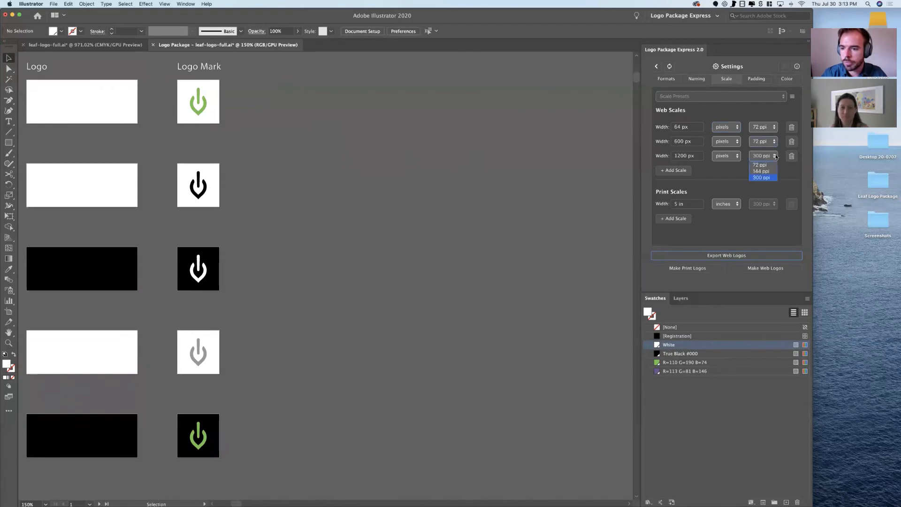
pyautogui.click(759, 165)
# - Set the second web scale's width to 32 px and the third web scale's width to 16 px
pyautogui.click(684, 142)
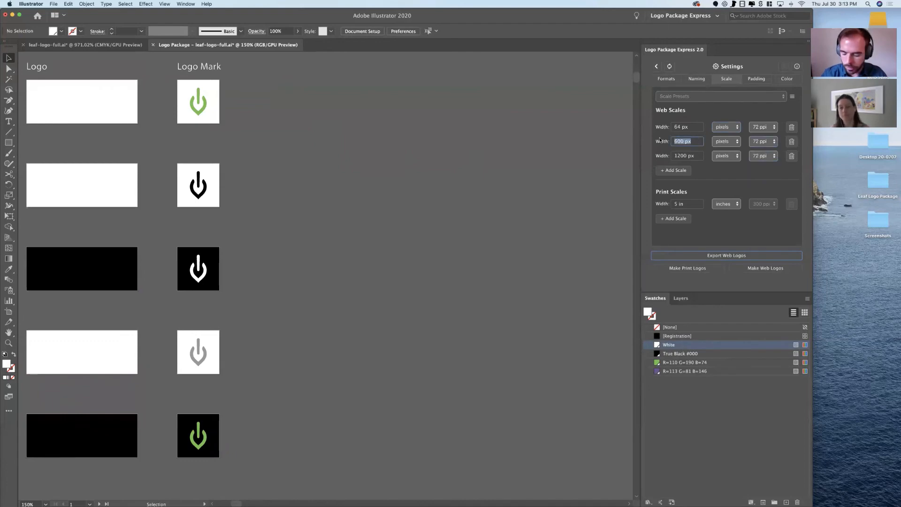
pyautogui.write('32')
pyautogui.press('Return')
pyautogui.click(681, 155)
pyautogui.write('16')
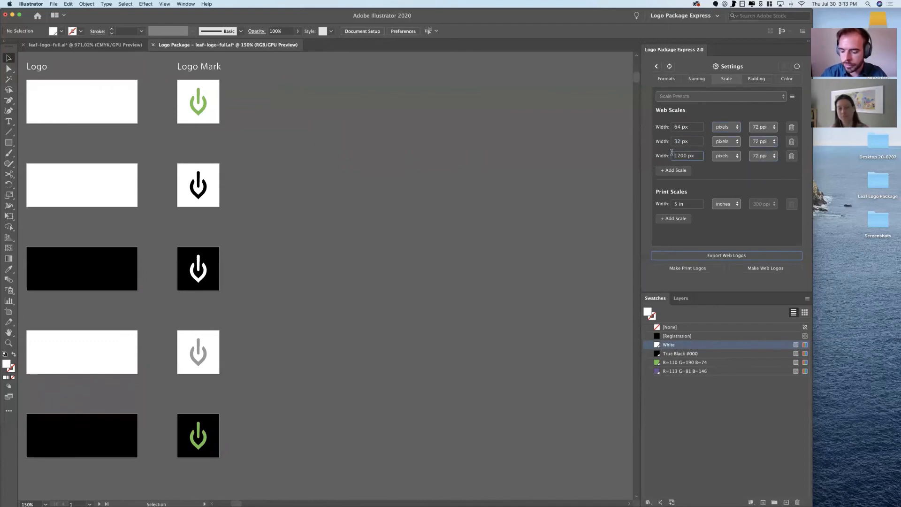
pyautogui.press('Return')
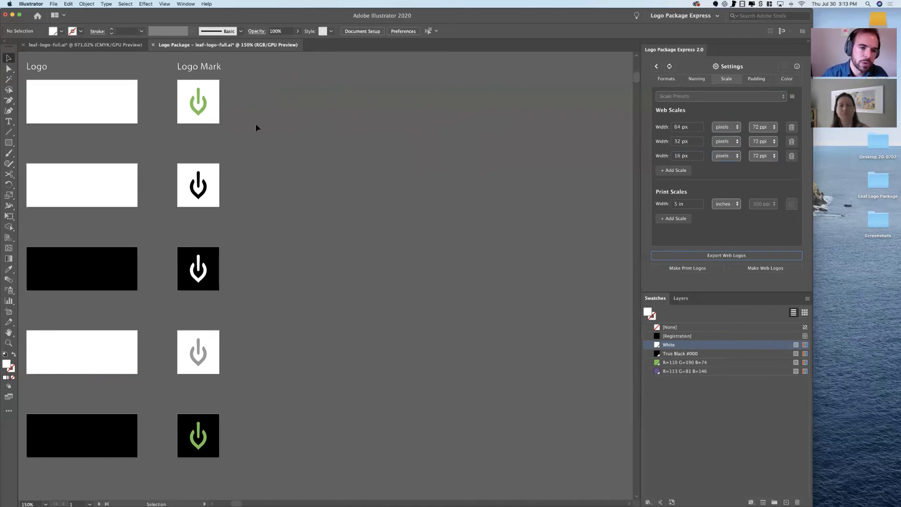
# - Review the logo artboards and the export settings for padding, color, file formats, scale and naming
pyautogui.scroll(-1, 227, 138)
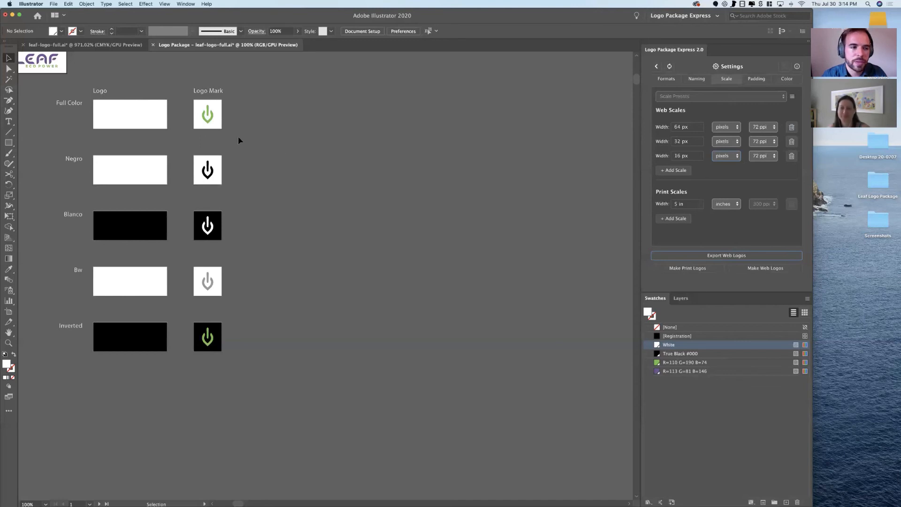
pyautogui.scroll(2, 283, 134)
pyautogui.hscroll(-3, 283, 133)
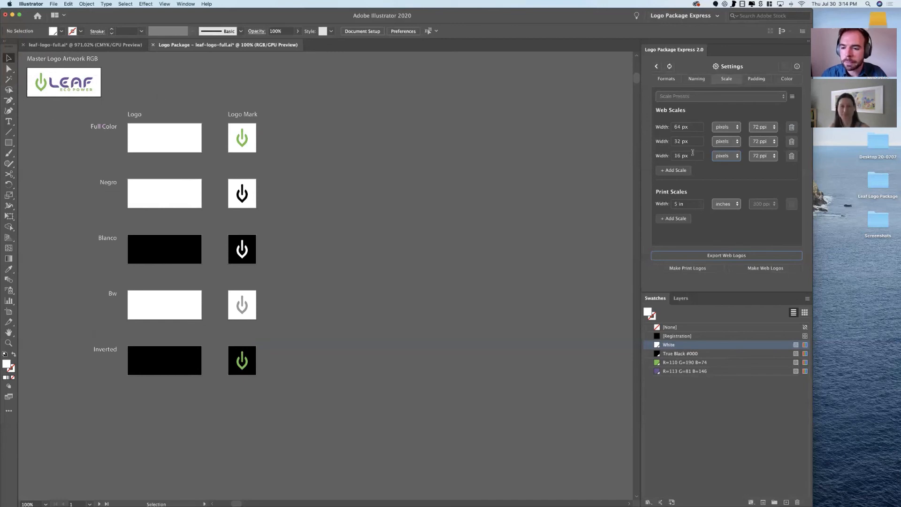
pyautogui.click(764, 79)
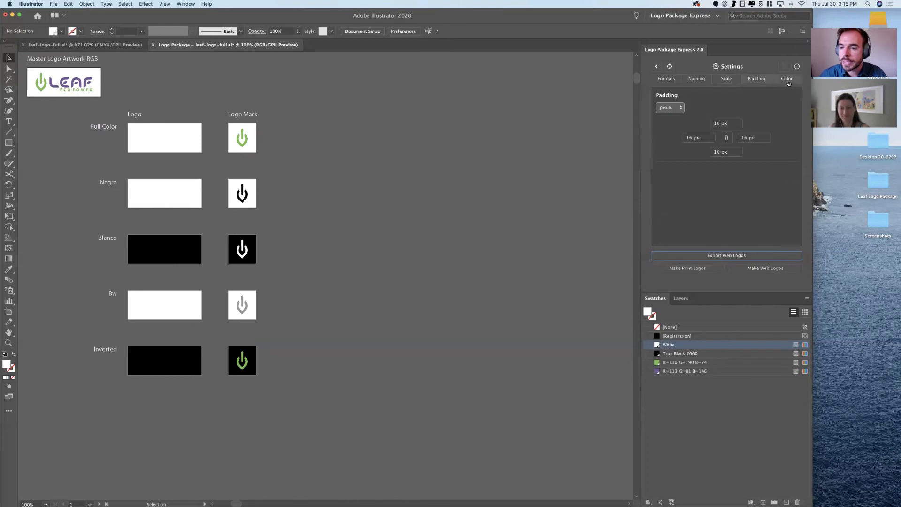
pyautogui.click(789, 83)
pyautogui.click(671, 82)
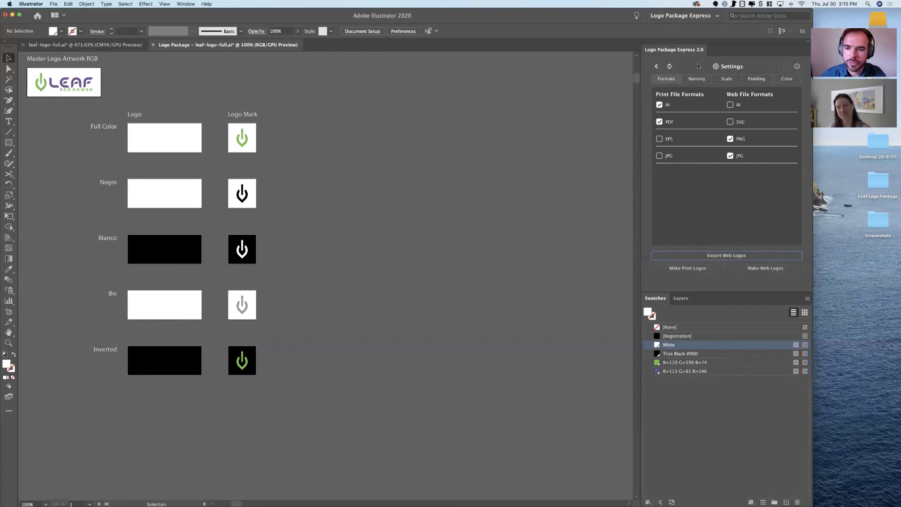
pyautogui.click(696, 78)
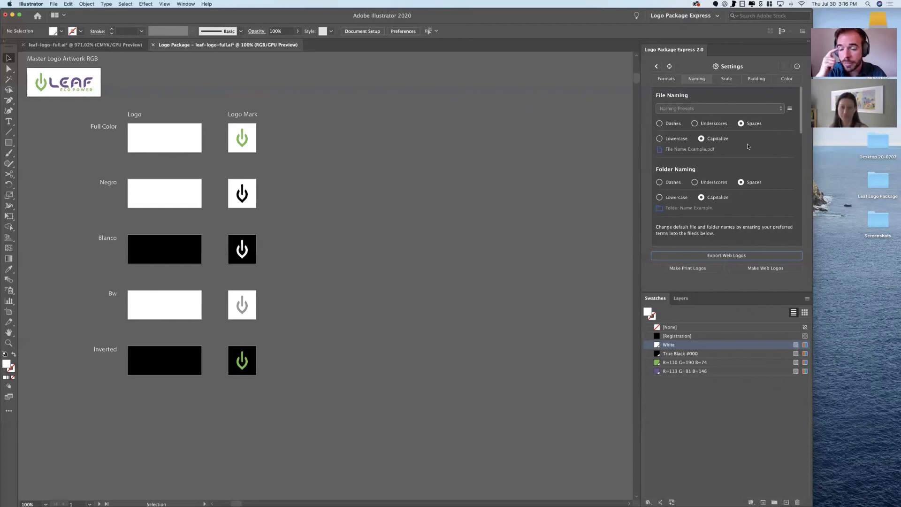
pyautogui.click(664, 79)
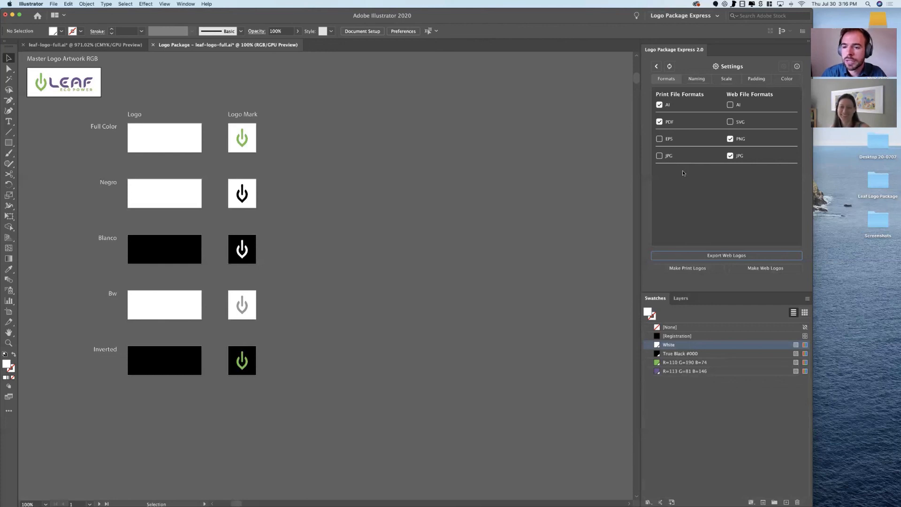
pyautogui.click(756, 81)
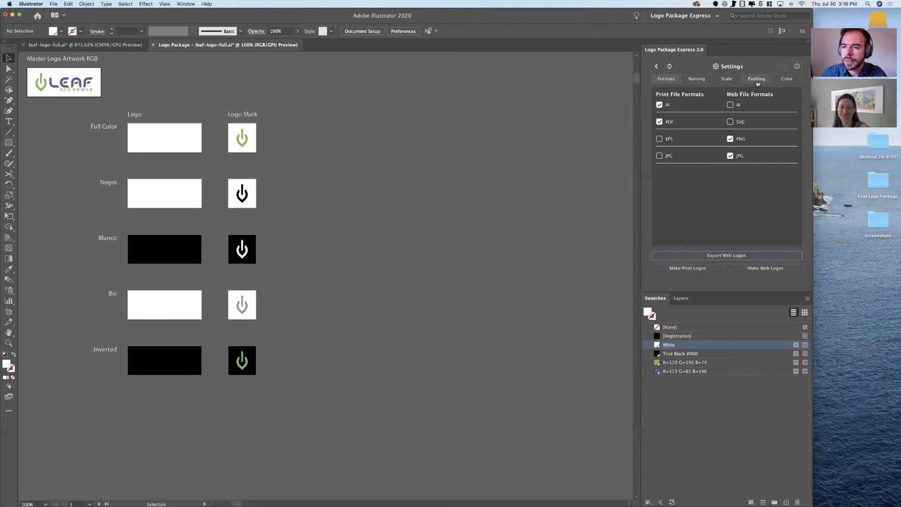
pyautogui.click(731, 80)
pyautogui.click(699, 80)
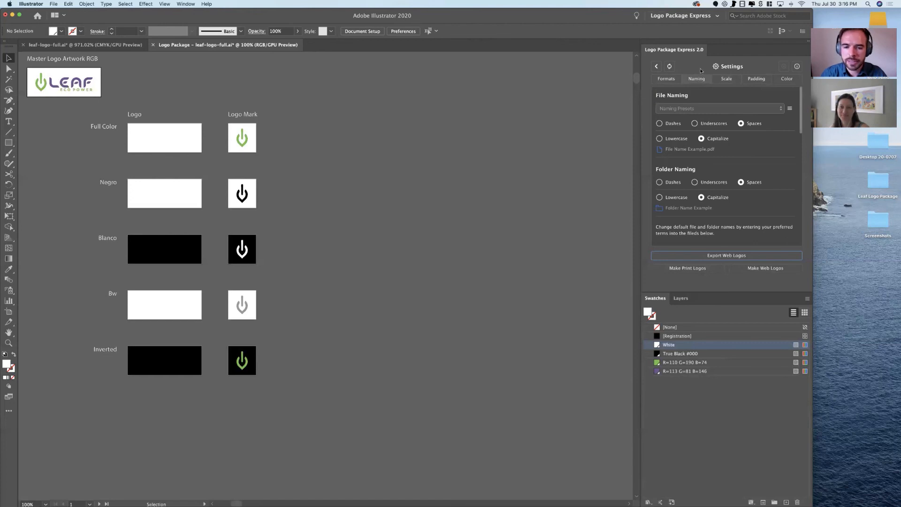